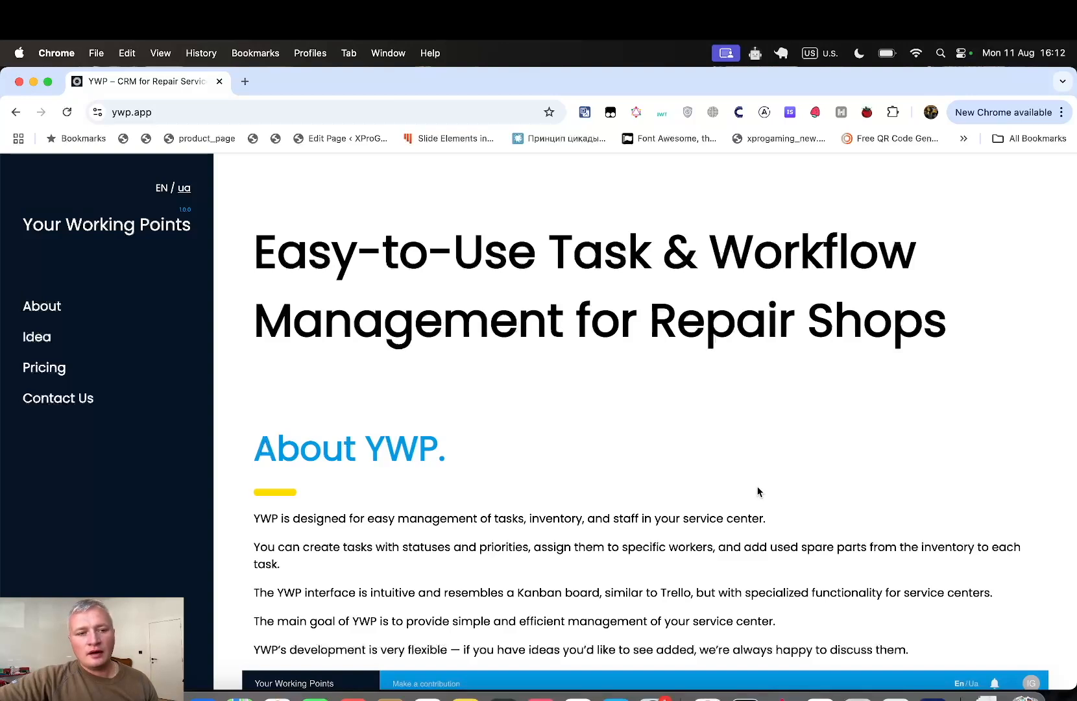
- Scroll down the ywp.app landing page and open the Sign Up page in a new tab
scroll(758, 491, down, 1)
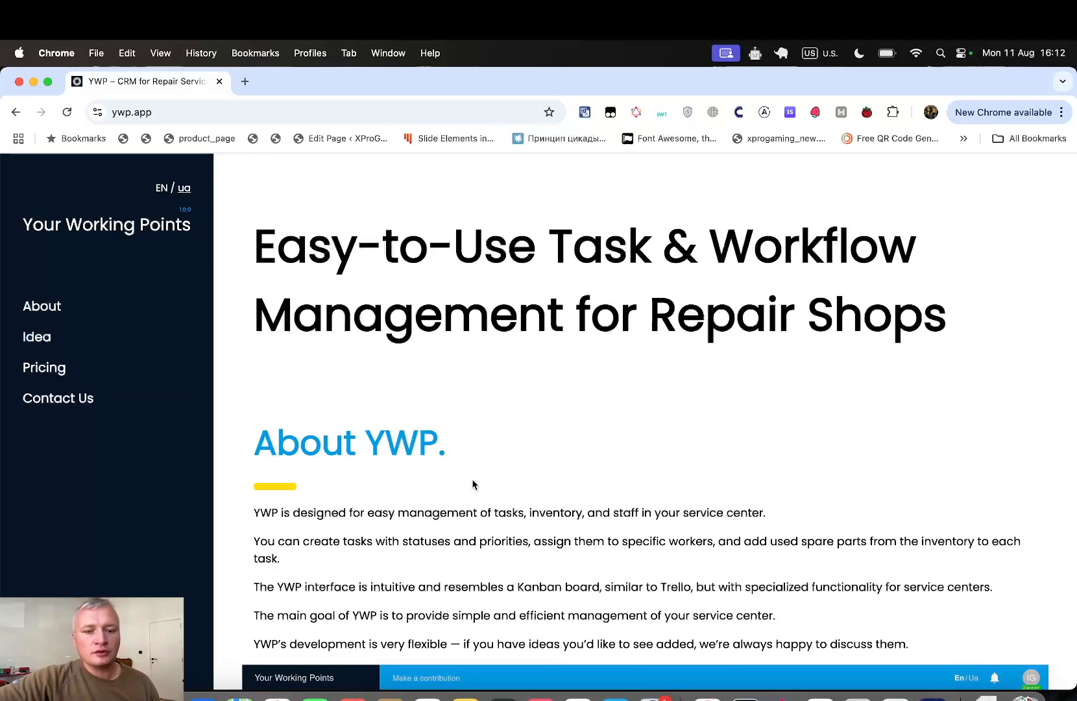
scroll(473, 484, down, 2)
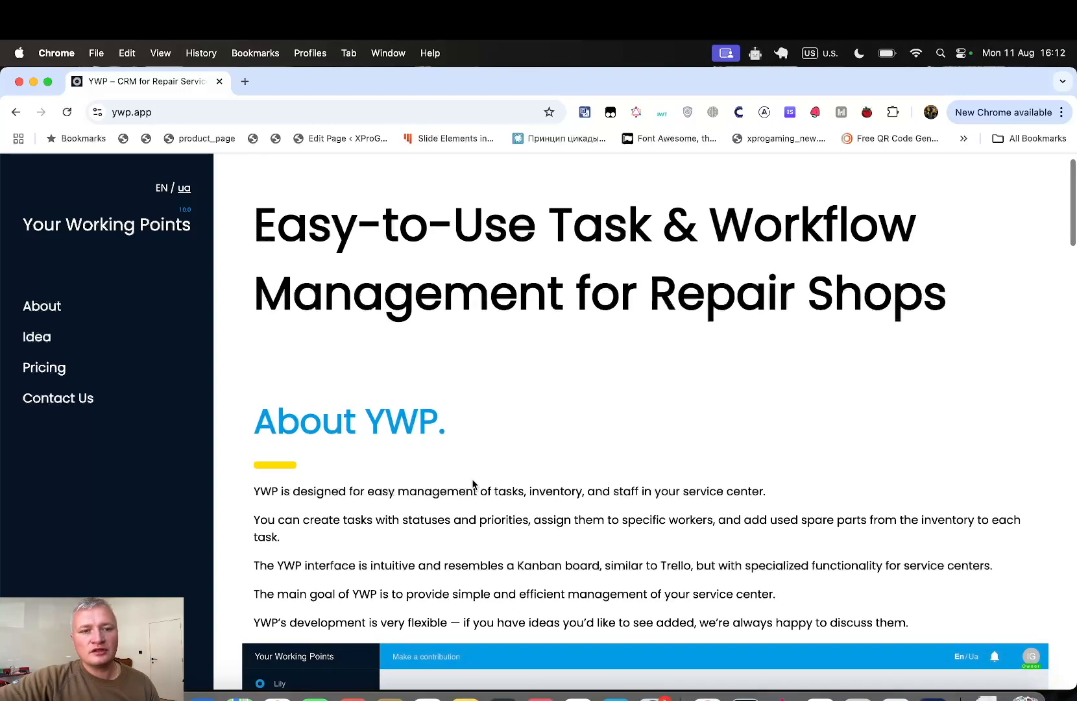
scroll(553, 497, down, 4)
scroll(554, 498, down, 10)
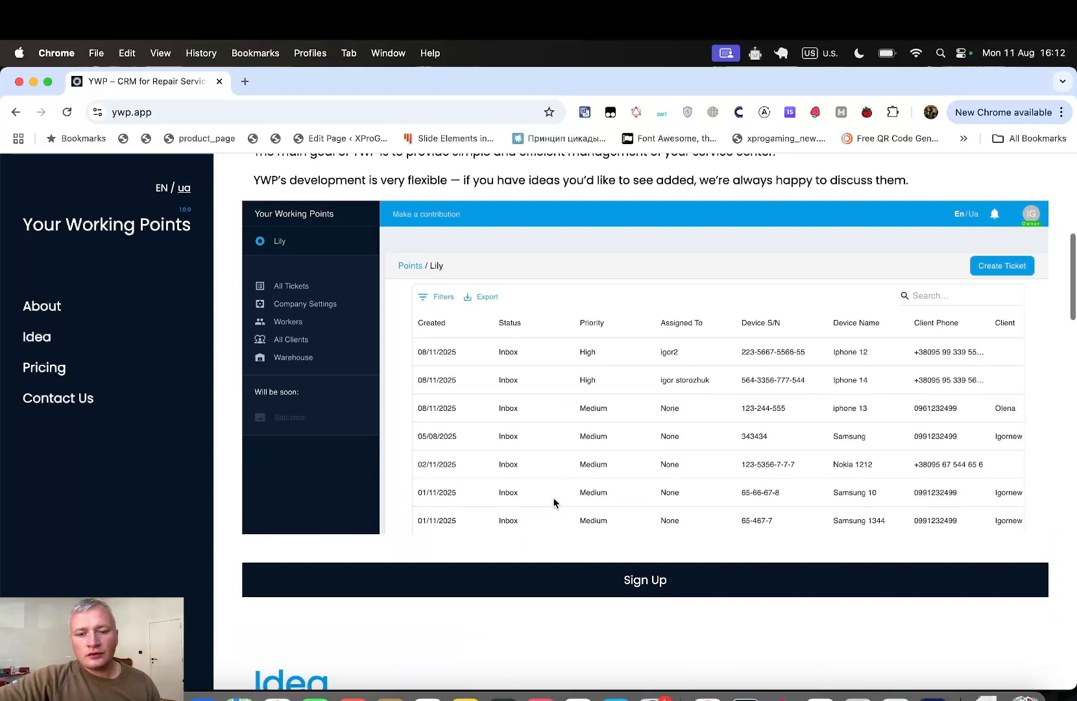
click(593, 556)
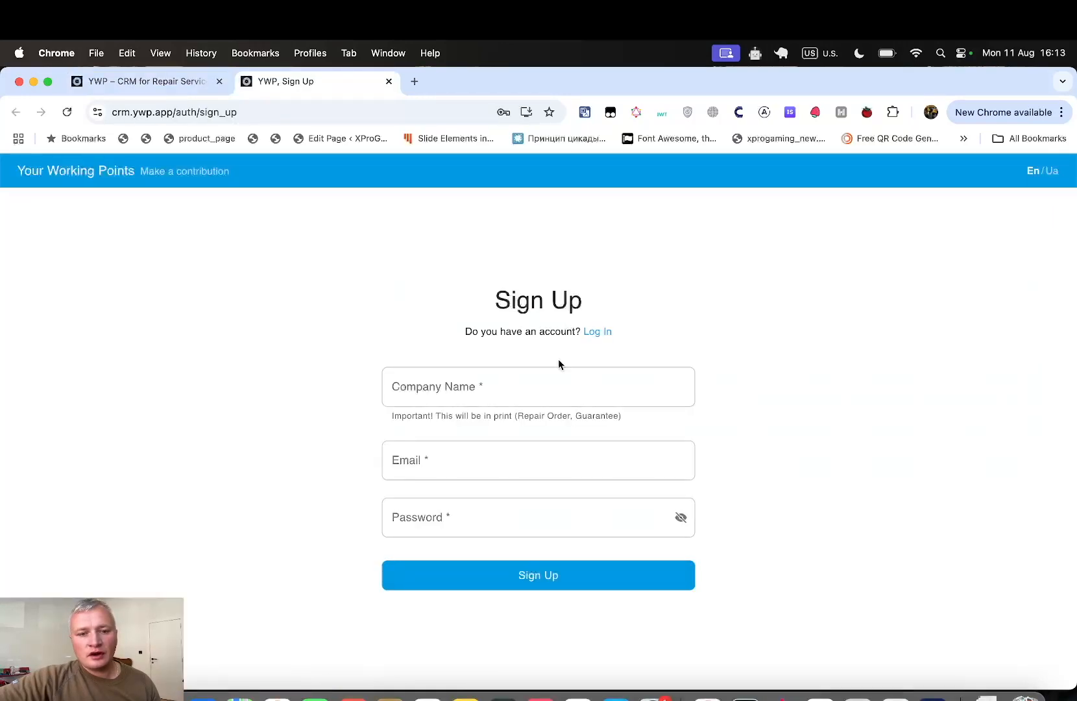
- Enter company name FOP2477 and the account e-mail in the Sign Up form
click(585, 390)
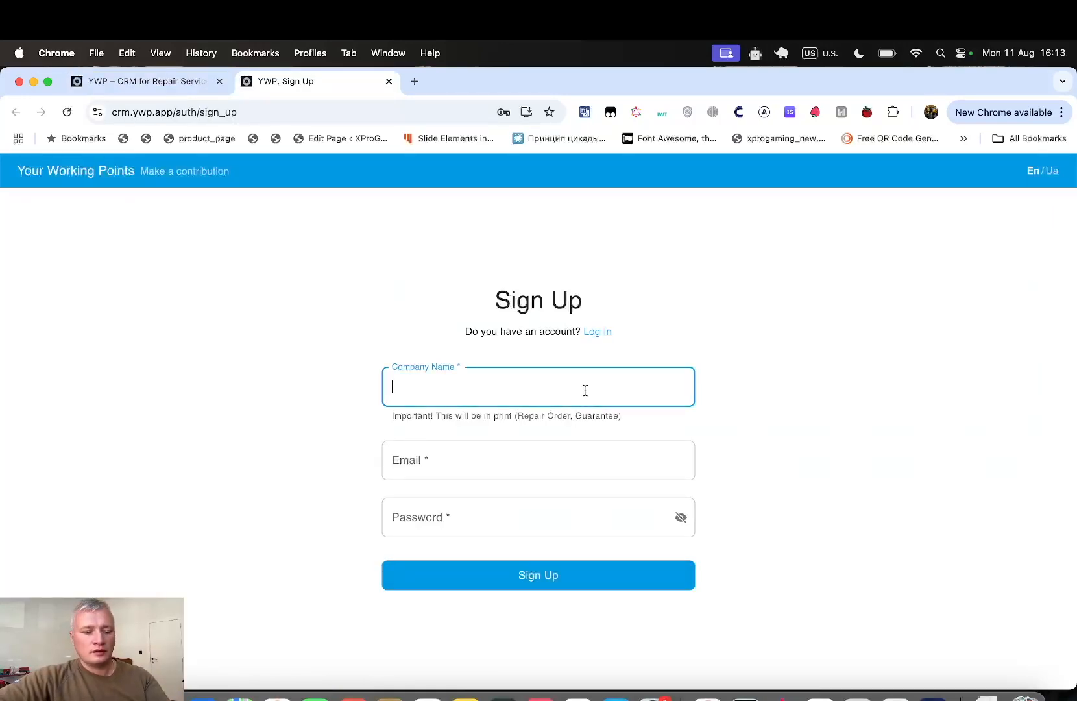
text(FOP)
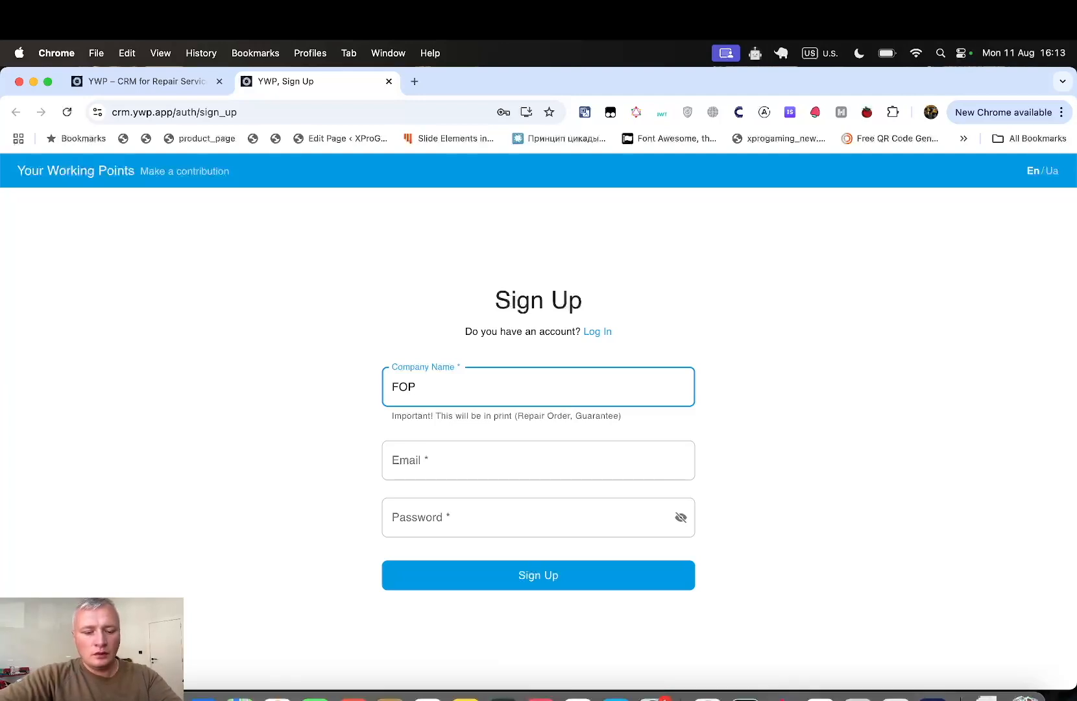
text(24)
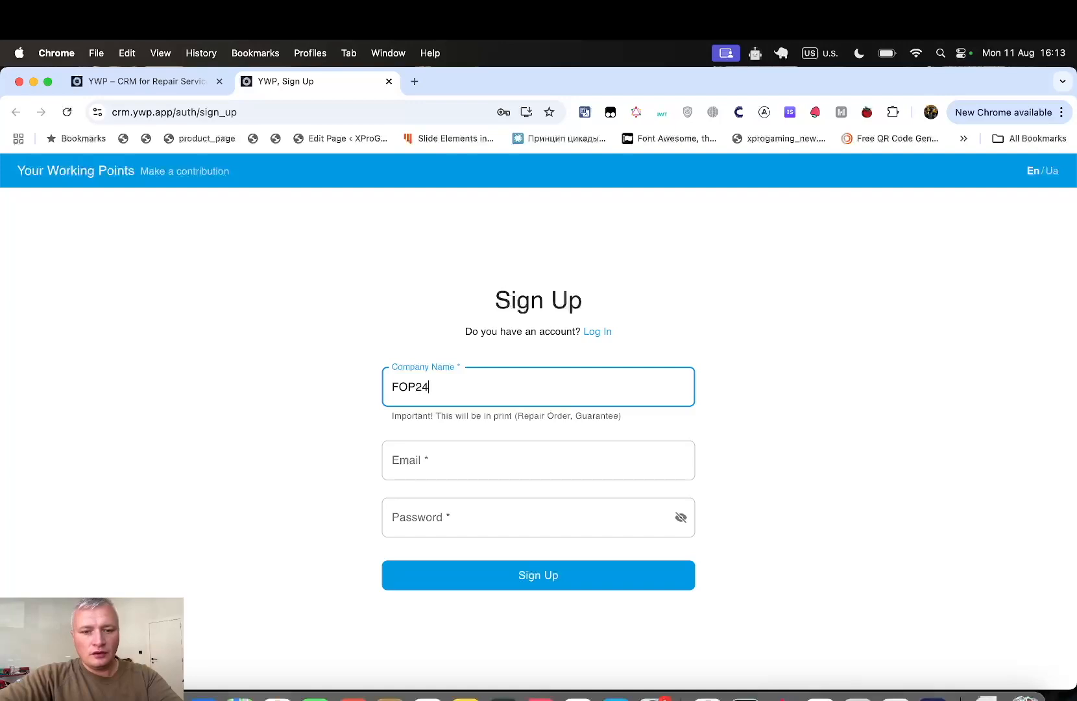
text(77)
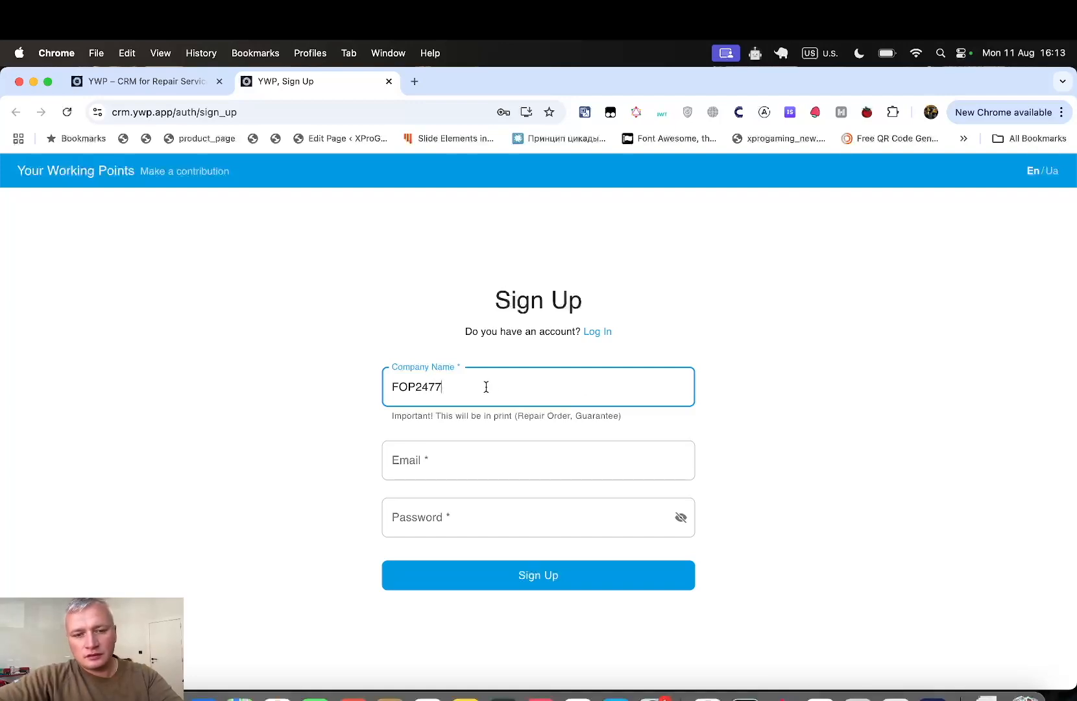
drag(485, 385, 316, 391)
click(440, 472)
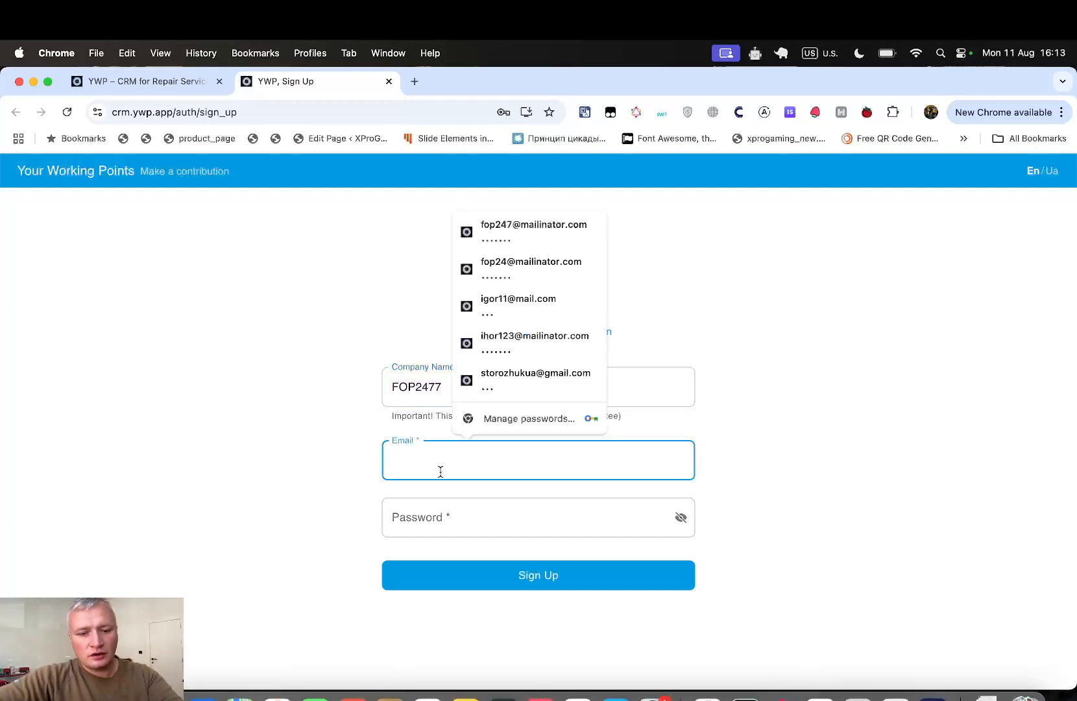
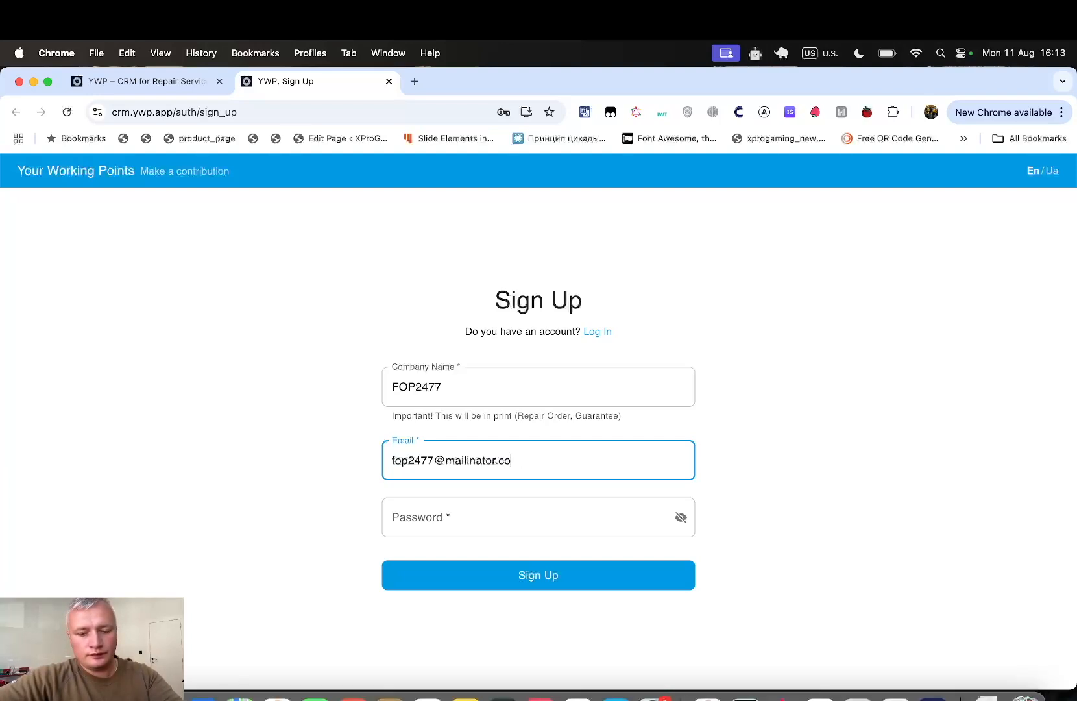
drag(527, 454, 314, 459)
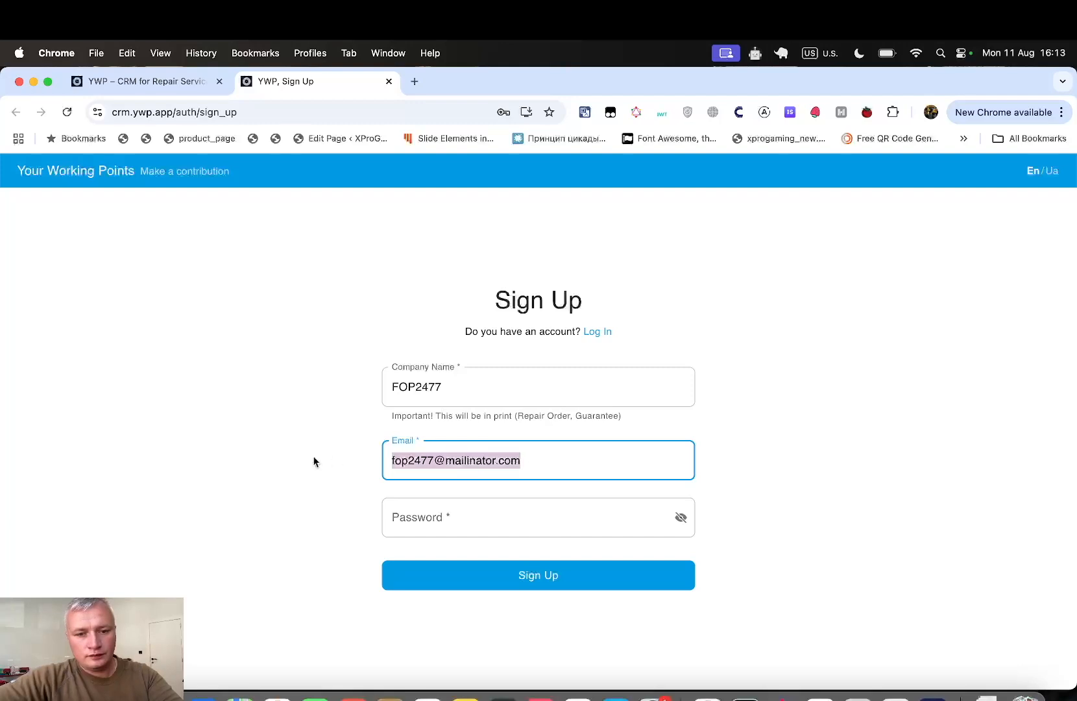
- Enter the account password and submit the sign-up
click(446, 516)
text(12)
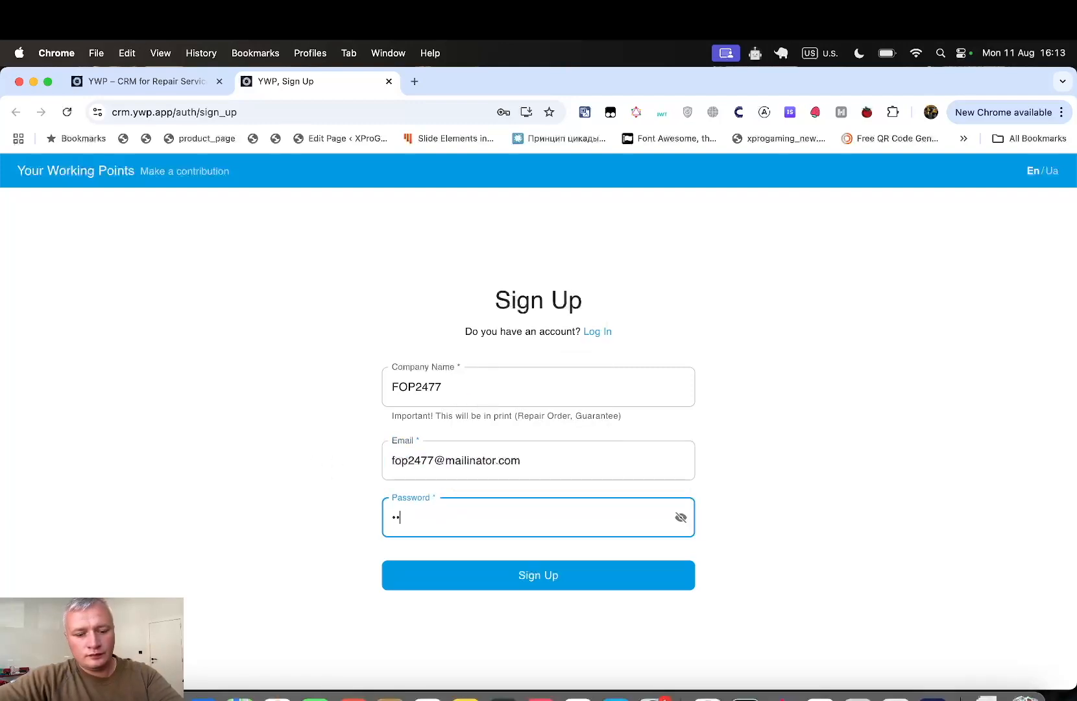
text(34567)
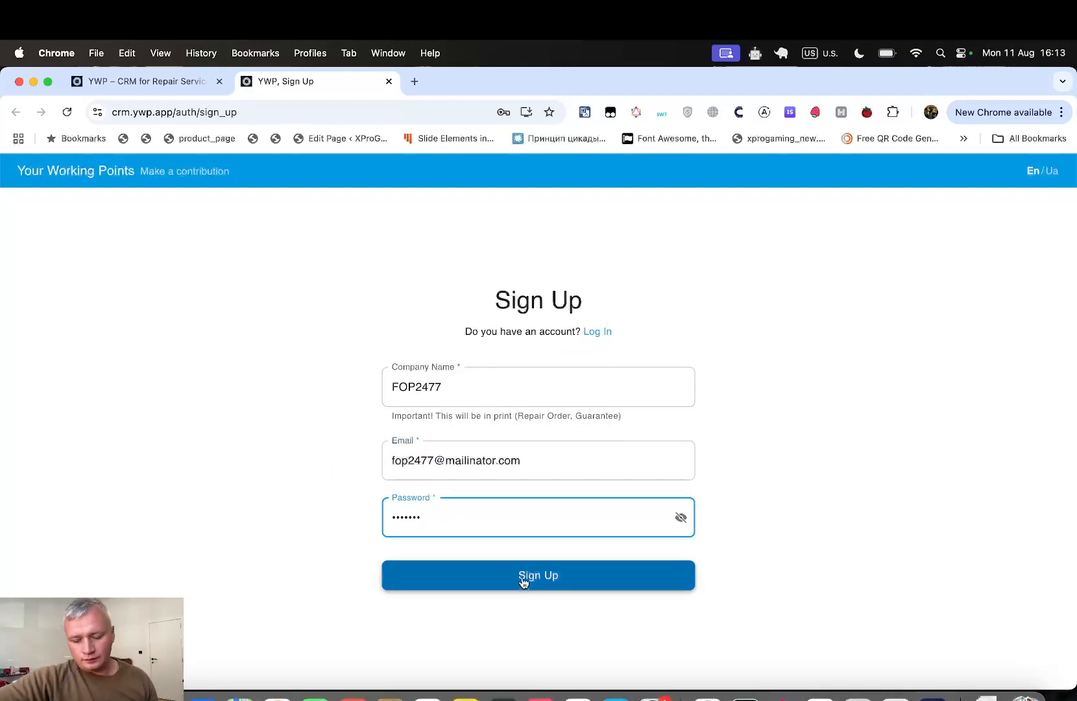
click(524, 582)
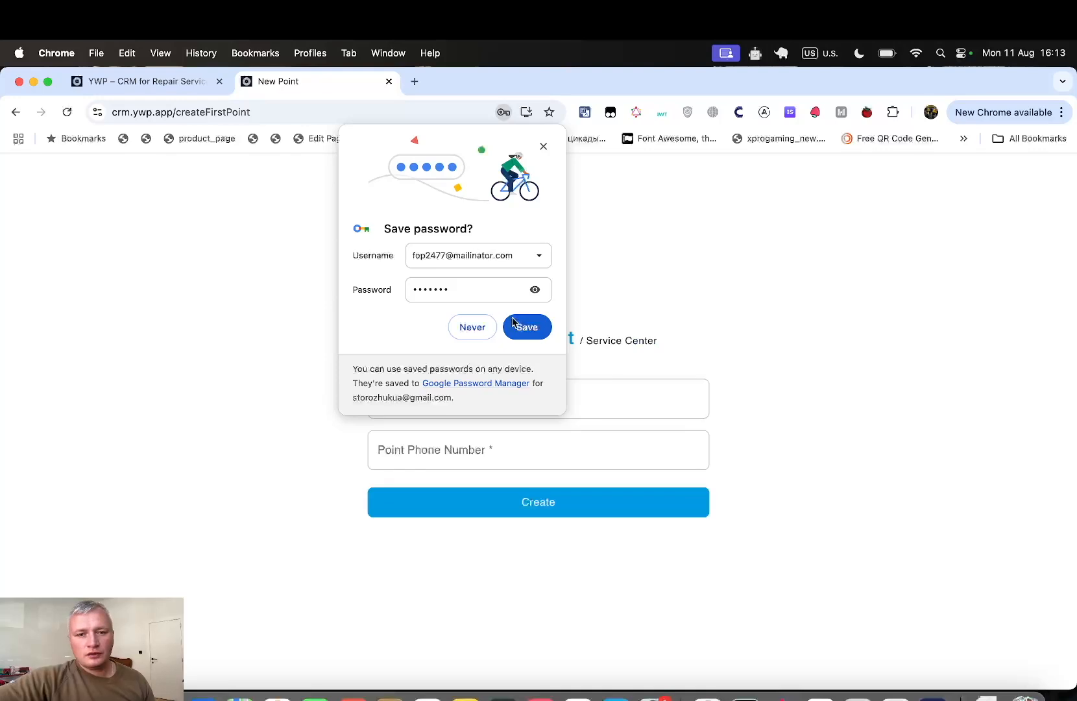
- Save the login in Chrome's password prompt and focus the Point Name field
click(525, 327)
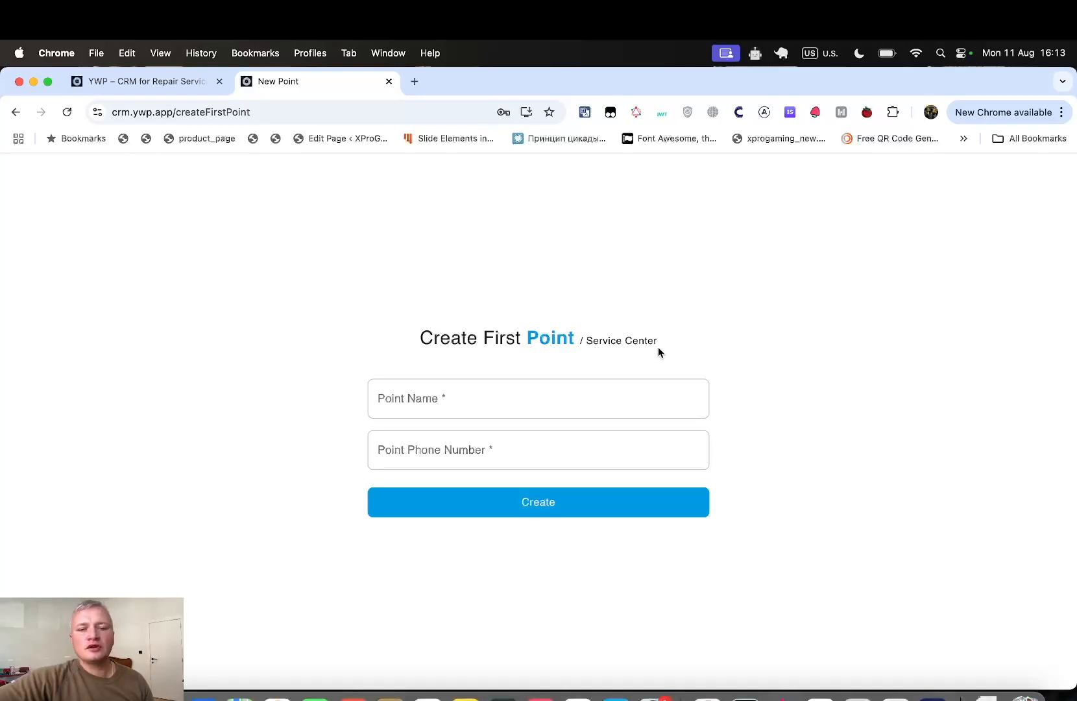
drag(575, 334, 525, 335)
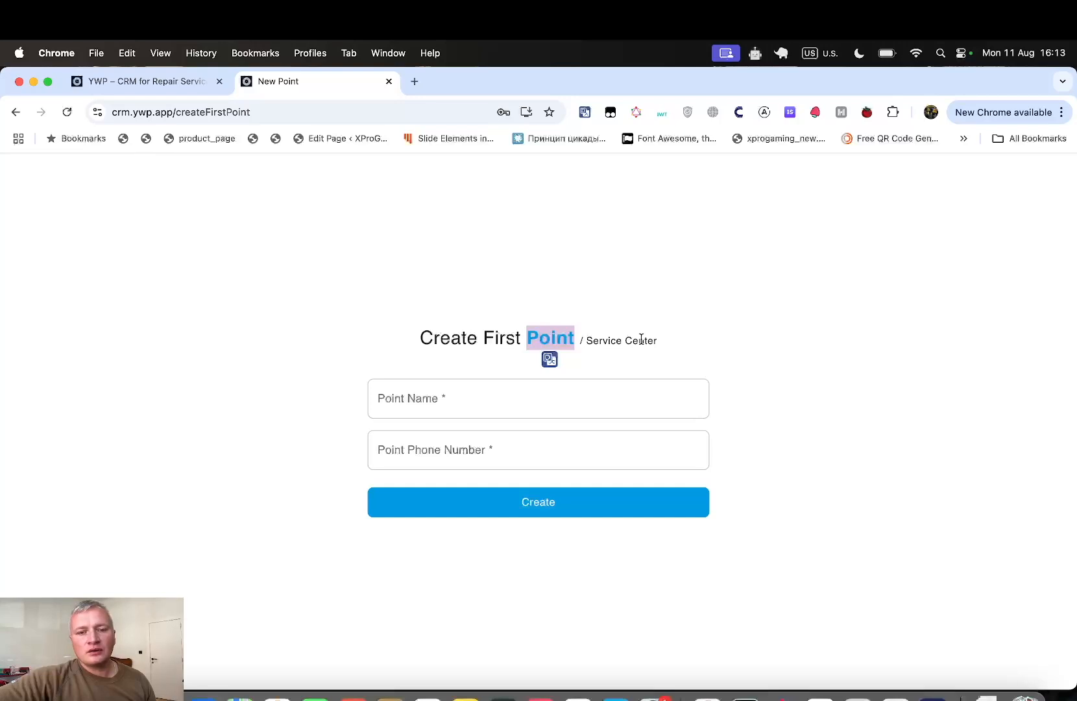
click(688, 361)
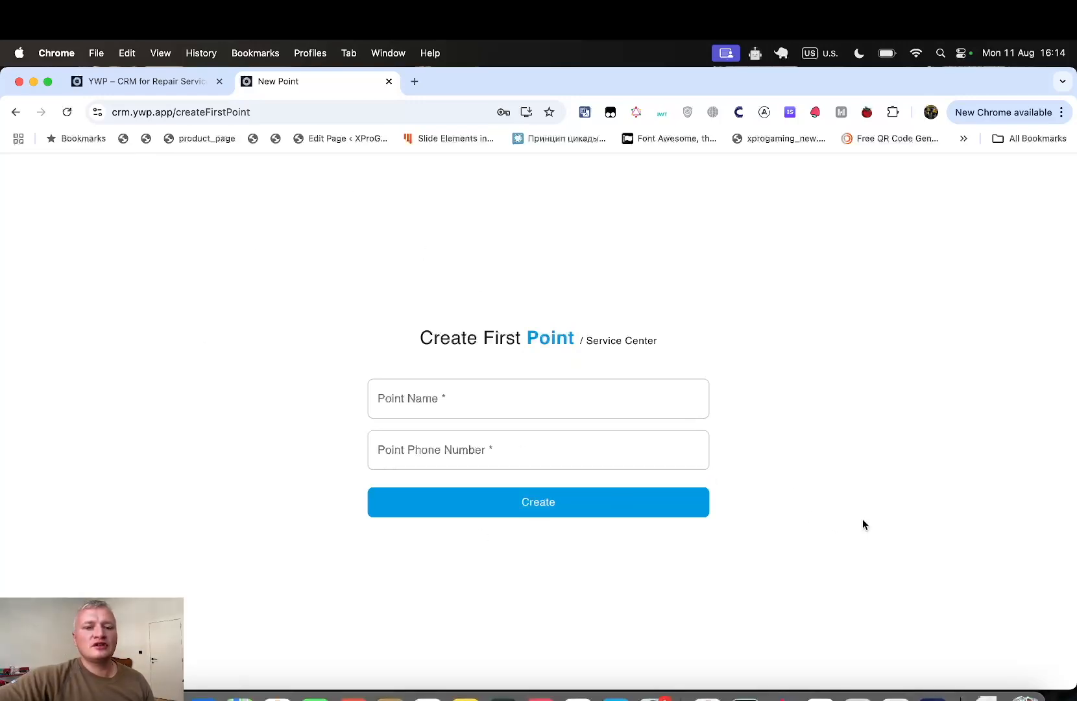
click(687, 388)
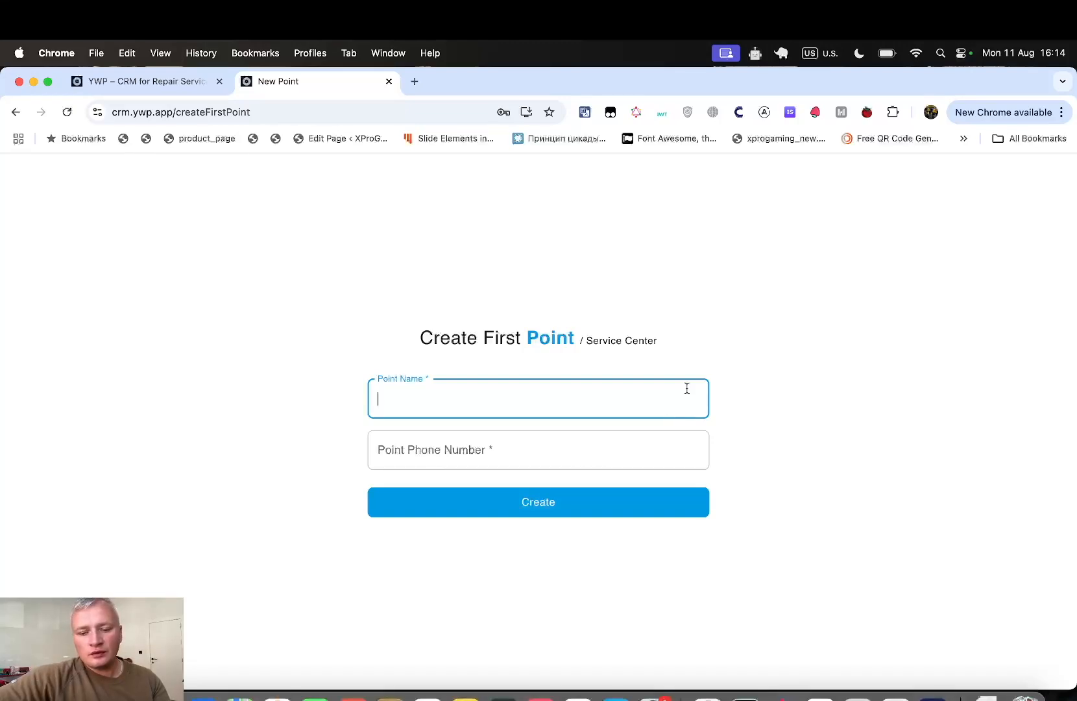
- Enter POINT 01 as the point name and fill in the point's phone number
text(POIN)
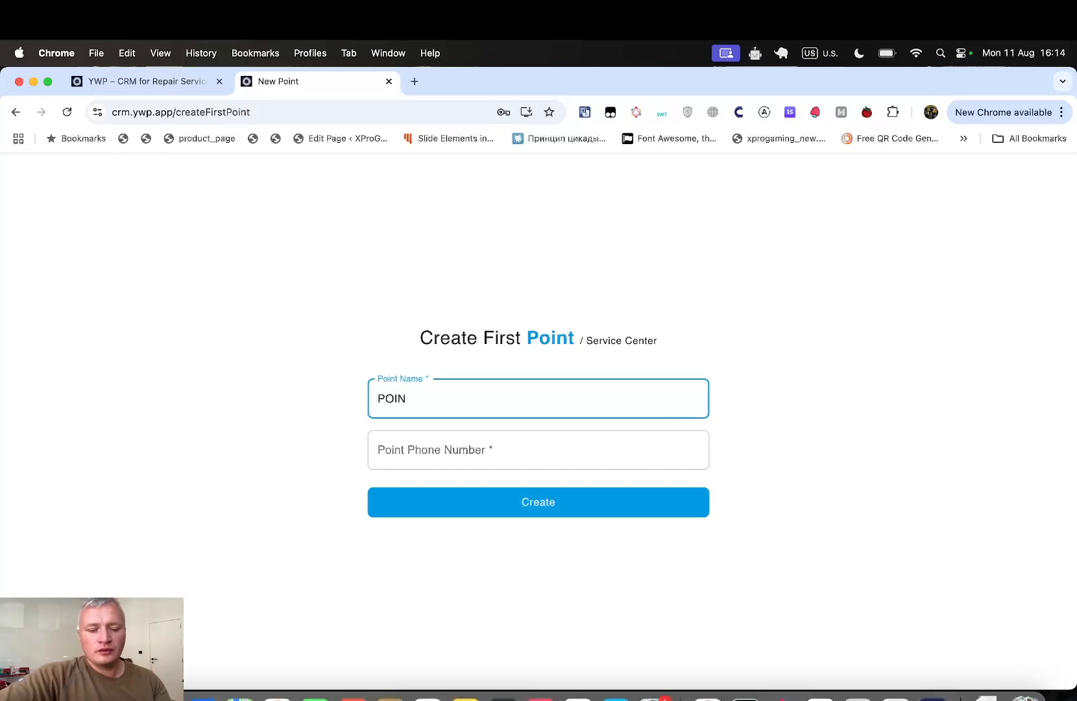
text(T 01)
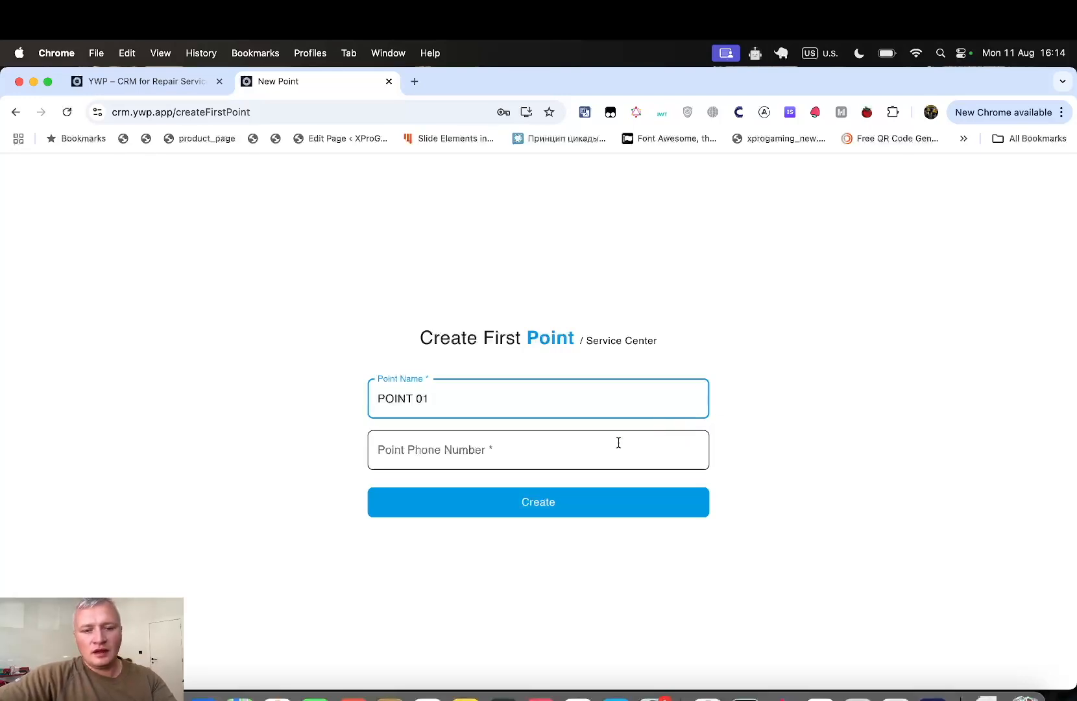
click(619, 442)
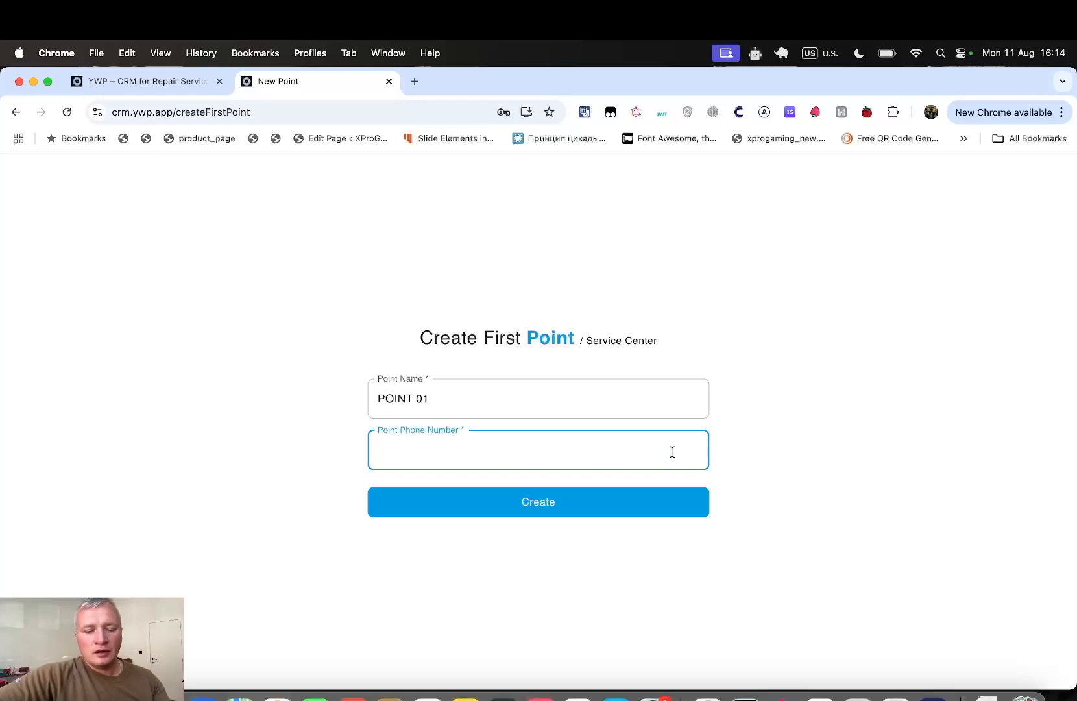
text(12443523523532)
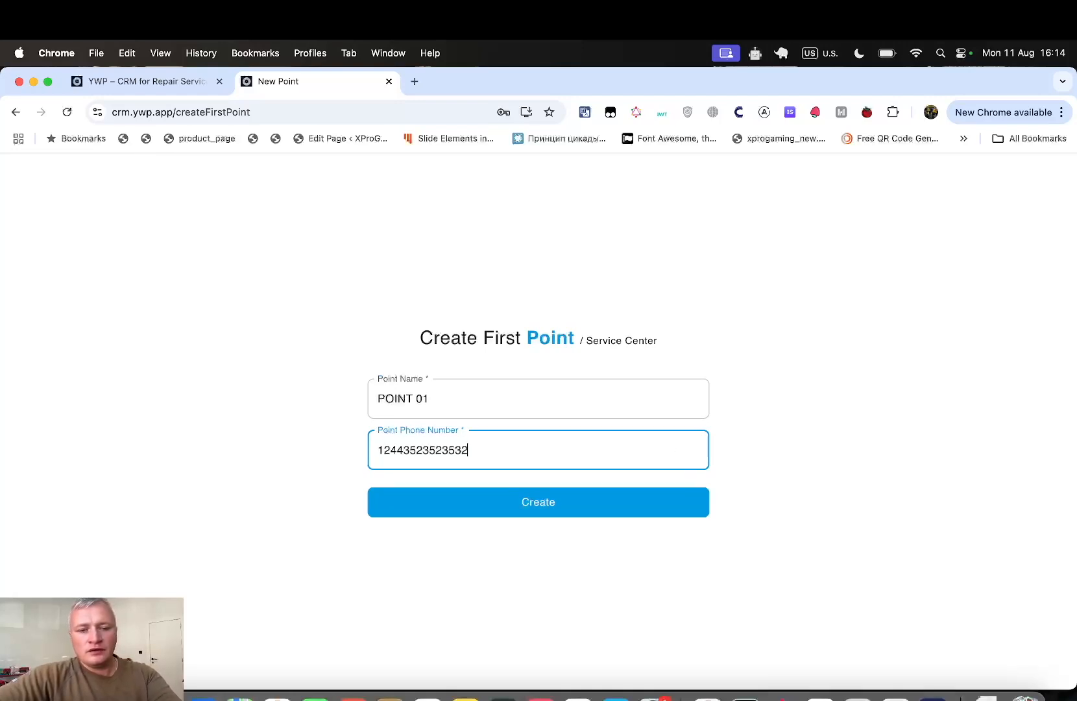
drag(483, 447, 248, 452)
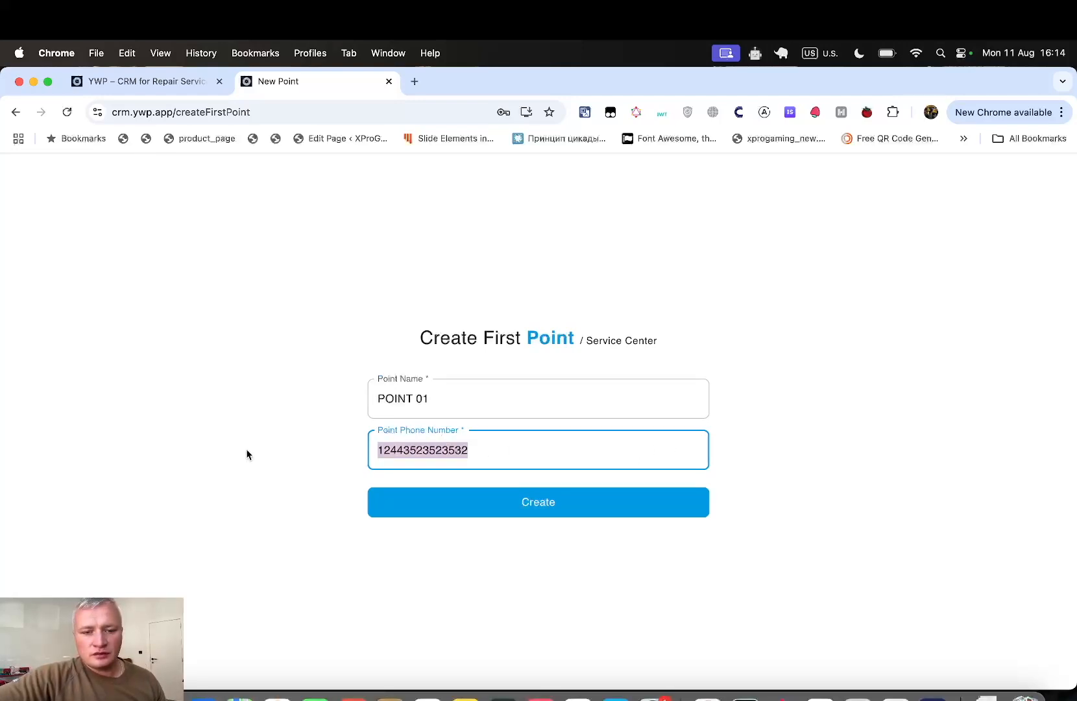
click(483, 453)
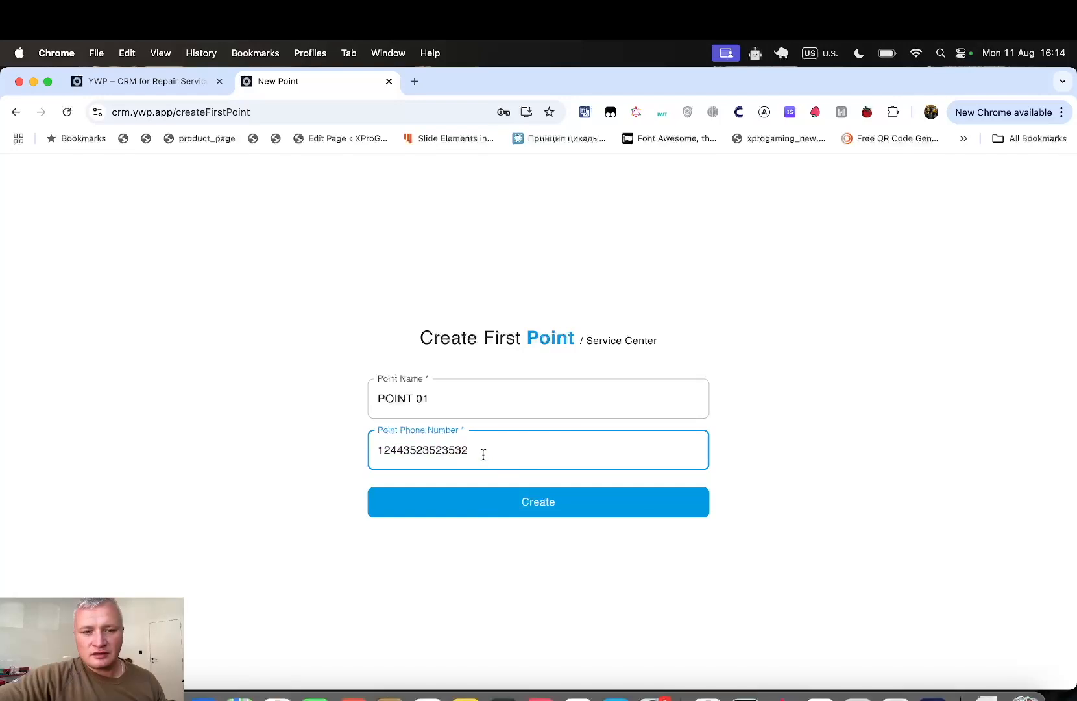
- Create POINT 01, view the owner's record under Workers, then show the Choise Point list
click(501, 501)
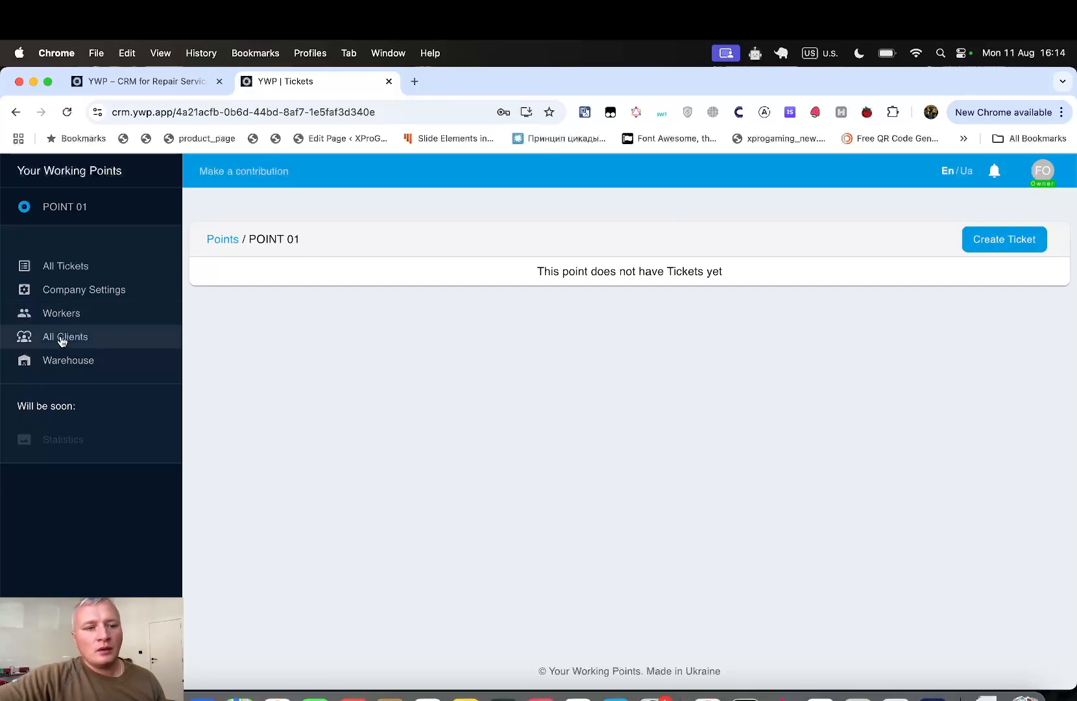
click(109, 312)
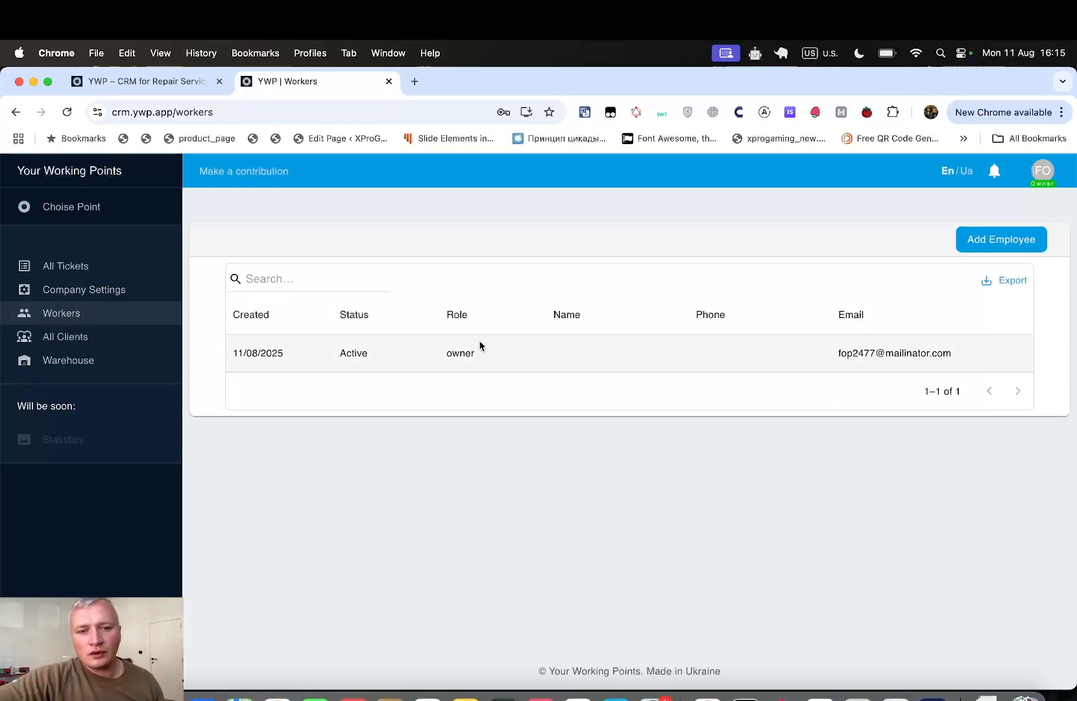
click(454, 353)
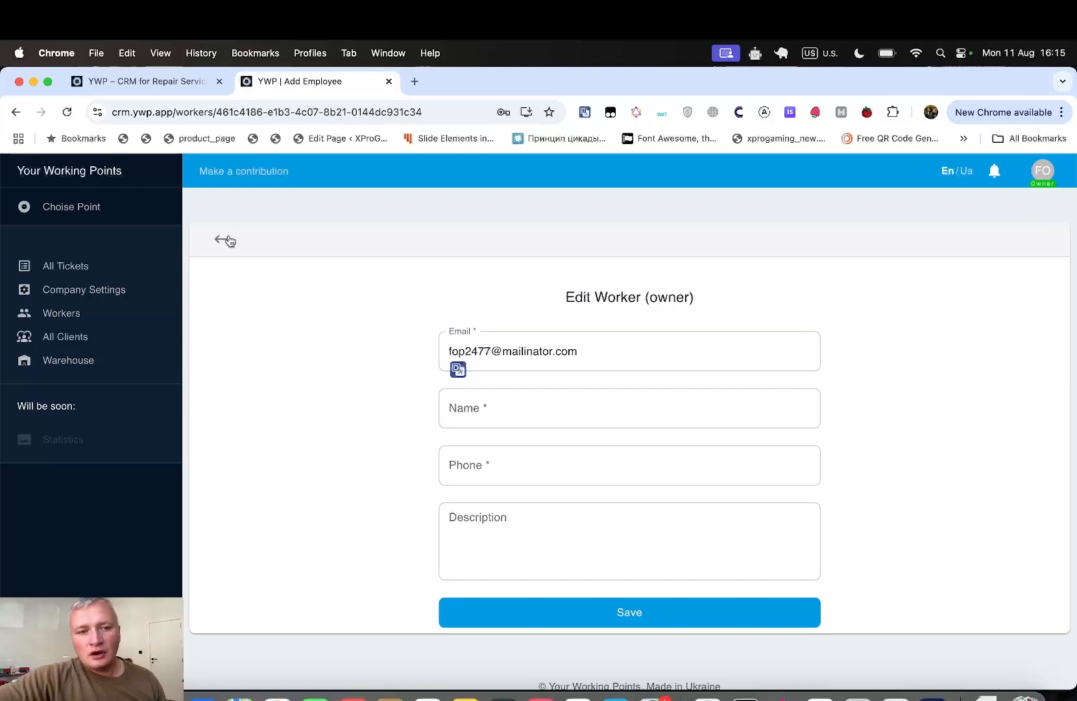
click(221, 239)
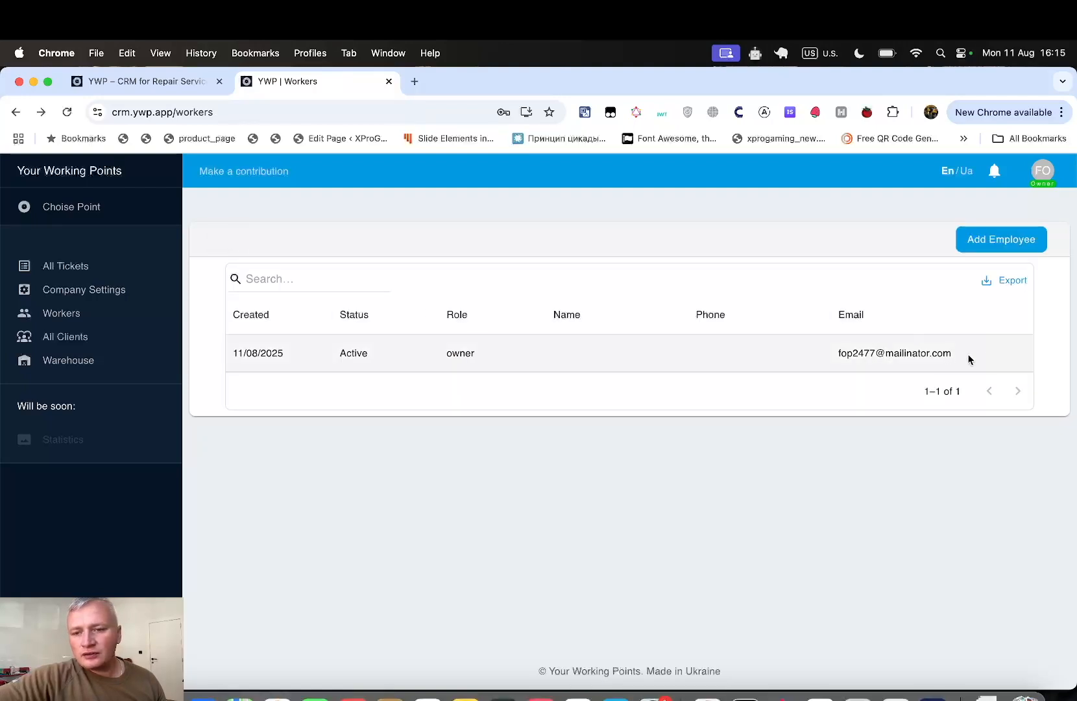
click(100, 207)
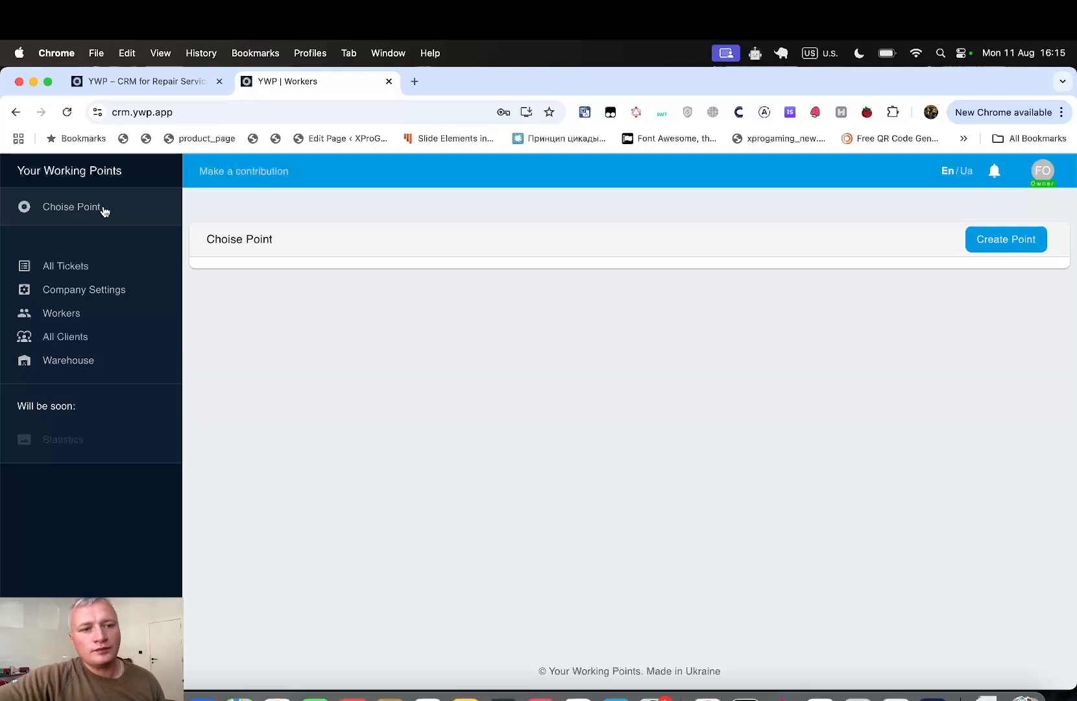
- Create POINT 02 with its phone number and view its empty Tickets page
click(1006, 240)
click(556, 369)
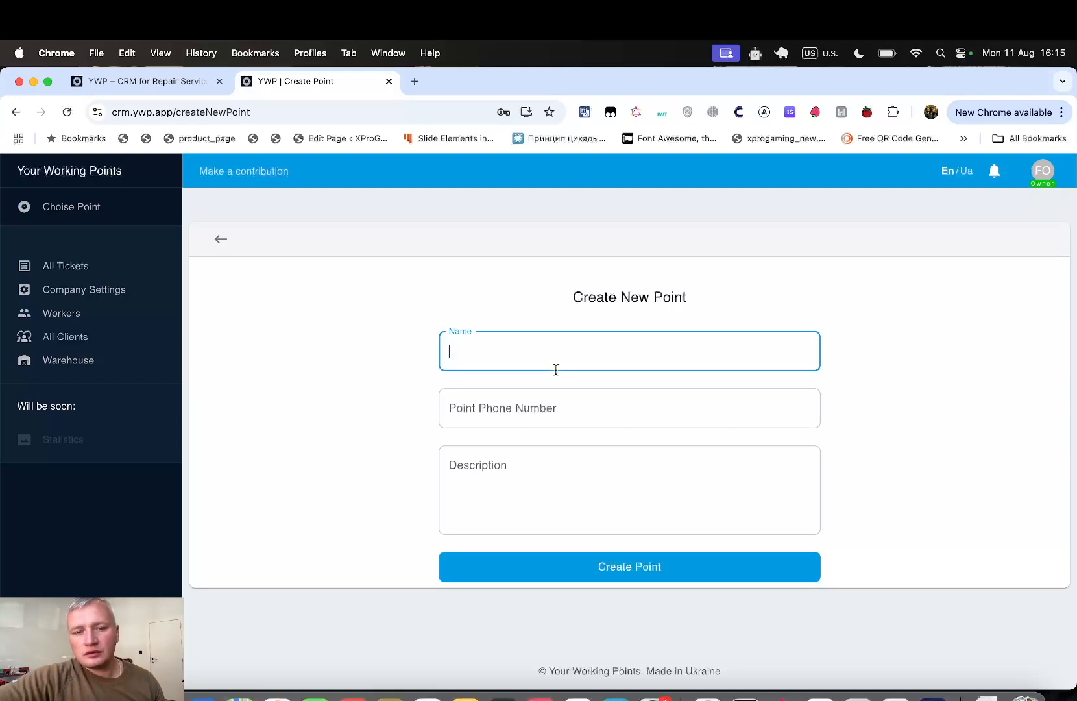
text(POIN)
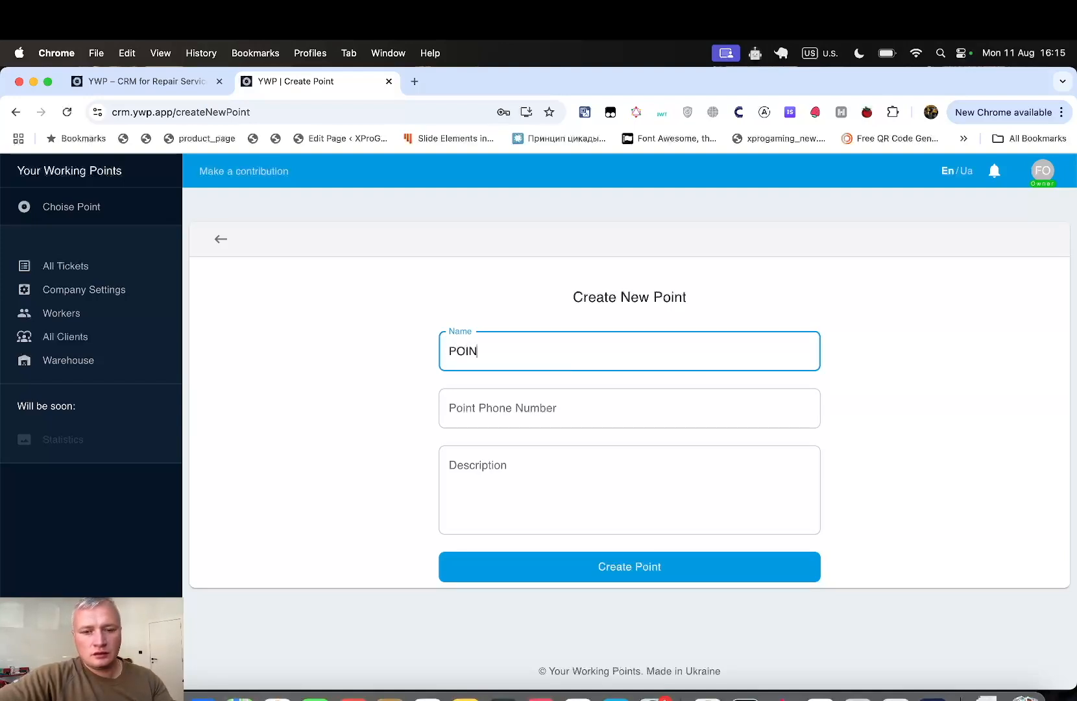
text(T 02)
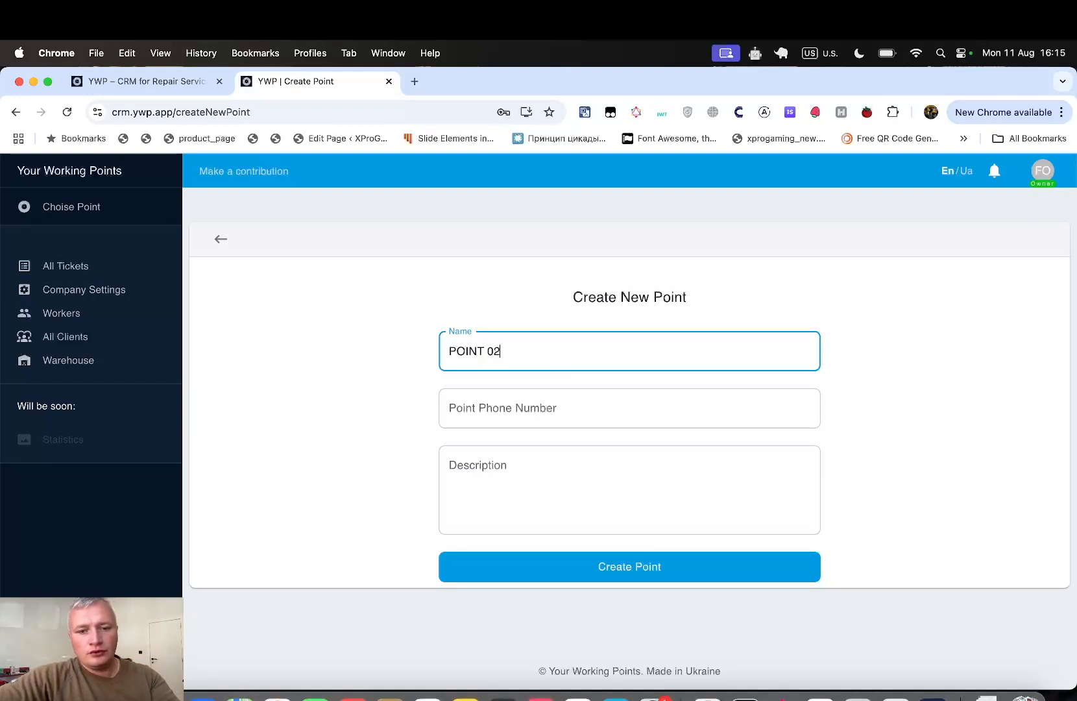
click(558, 397)
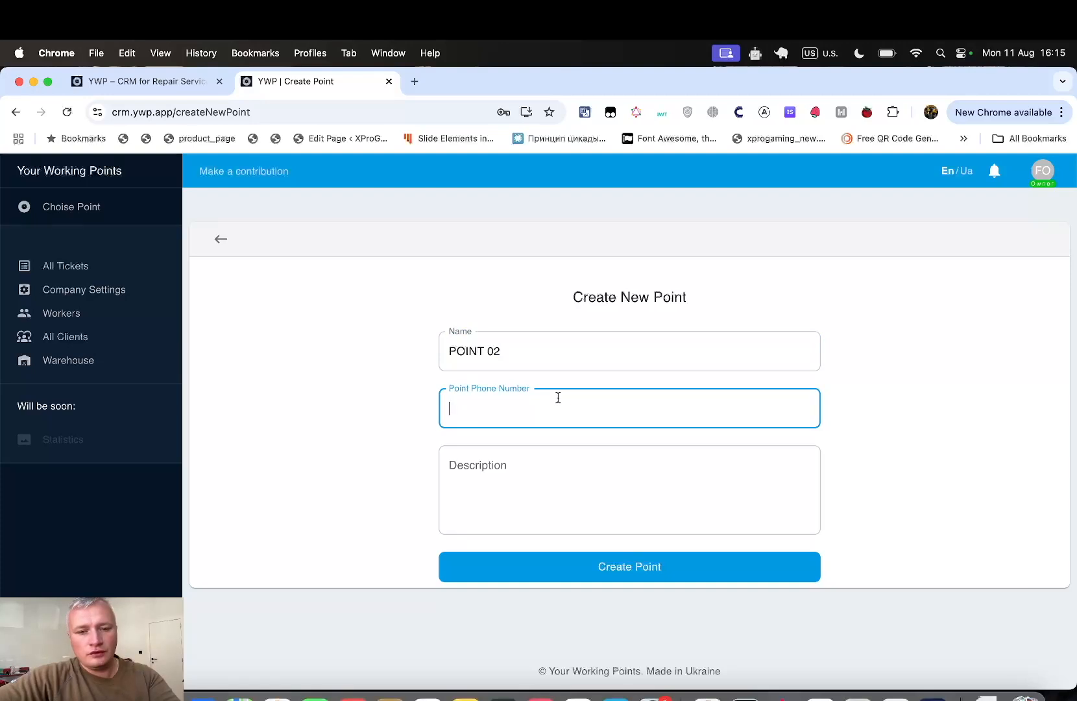
click(611, 574)
click(217, 238)
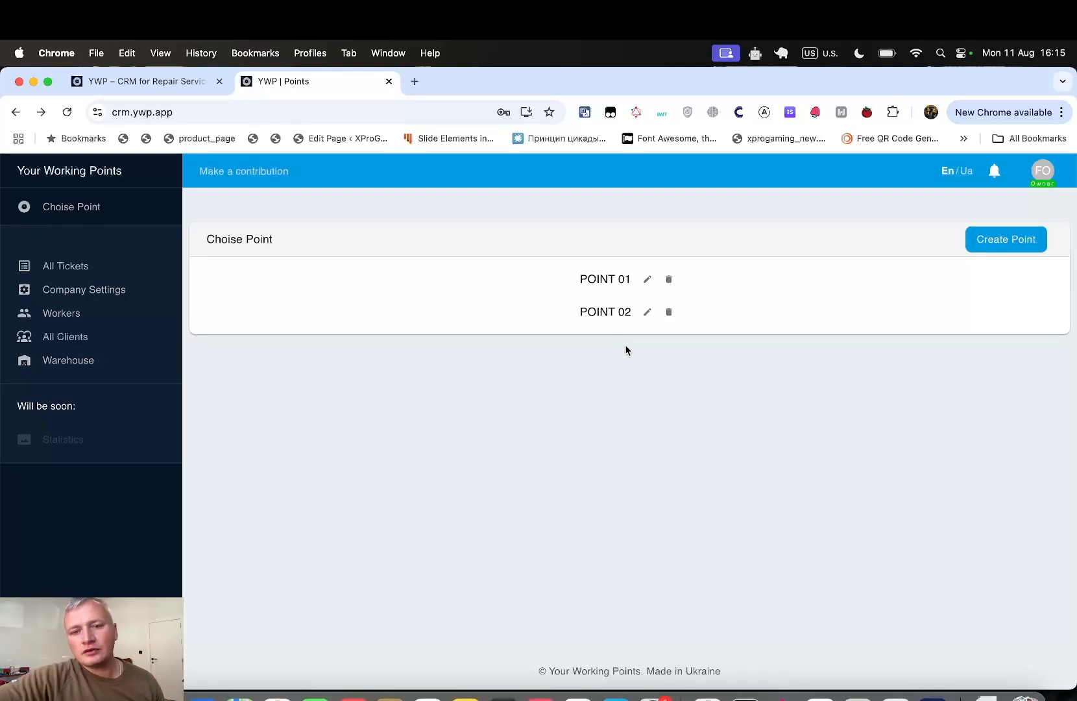
click(611, 313)
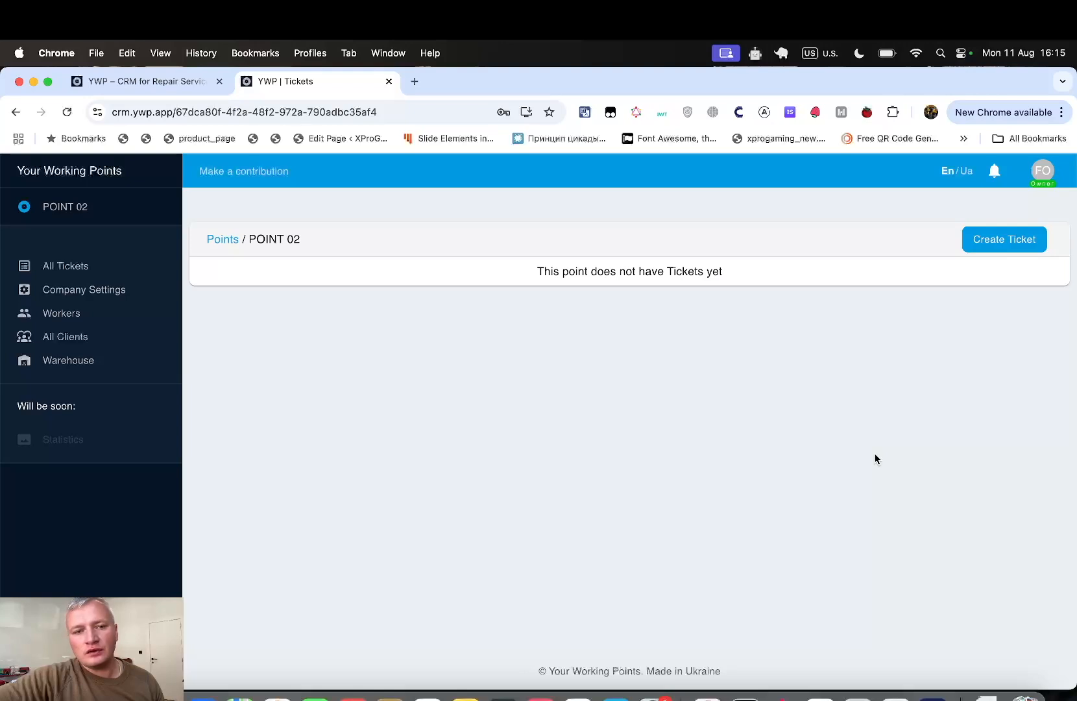
click(1006, 246)
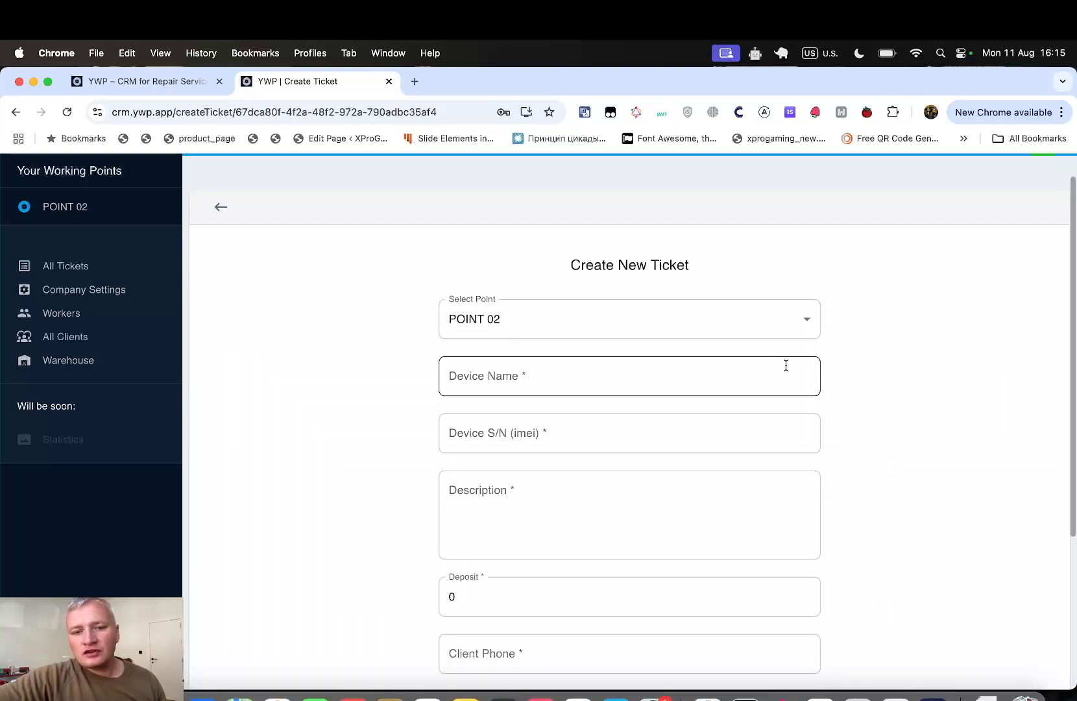
click(753, 374)
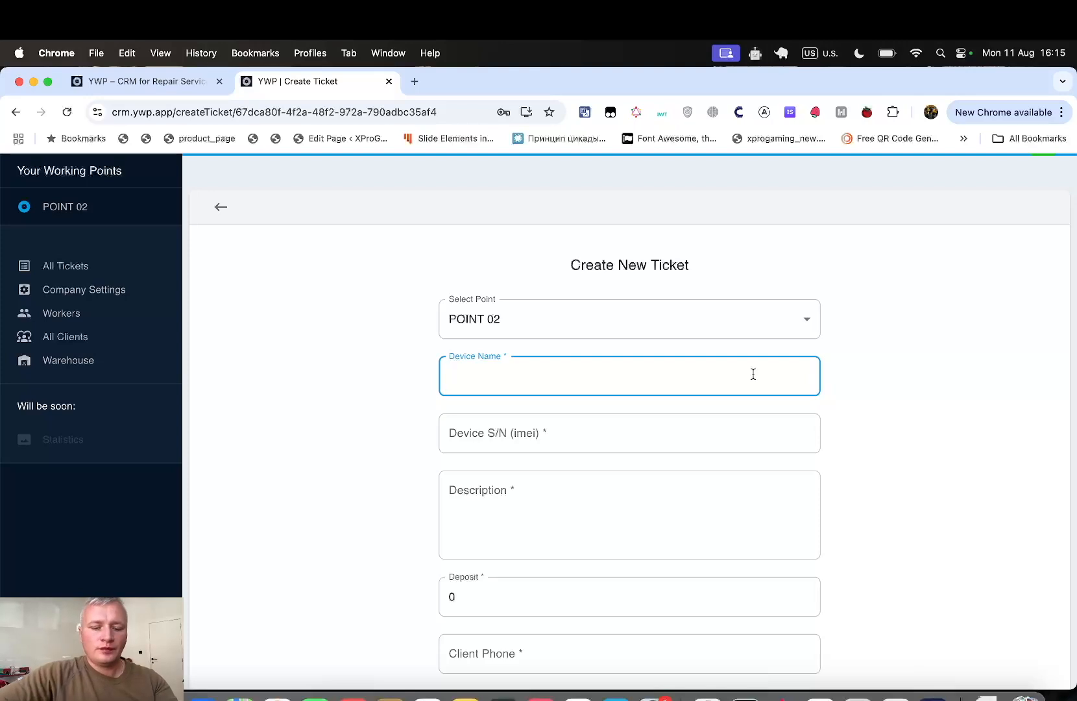
text(Iphone )
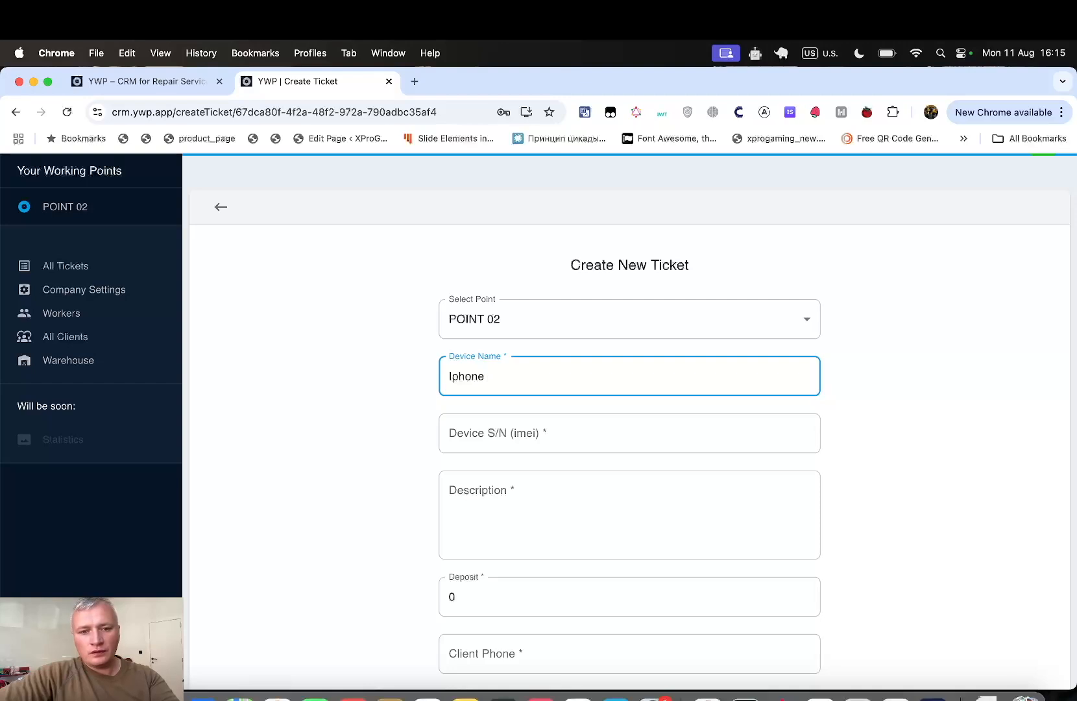
text(12)
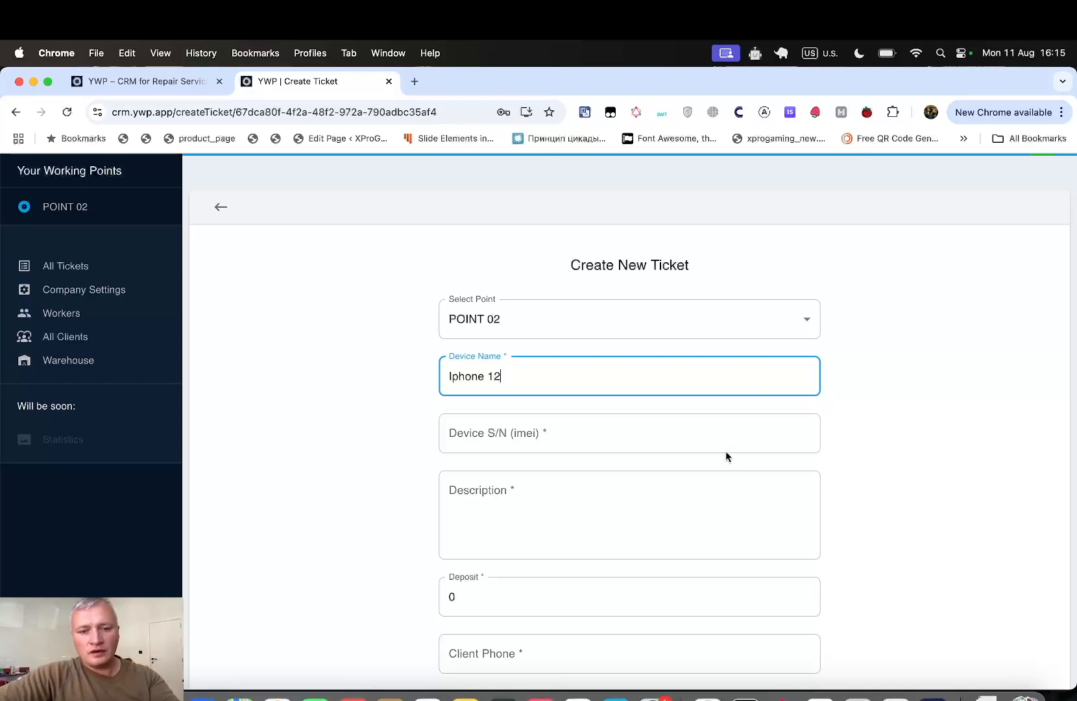
click(724, 429)
text(434324)
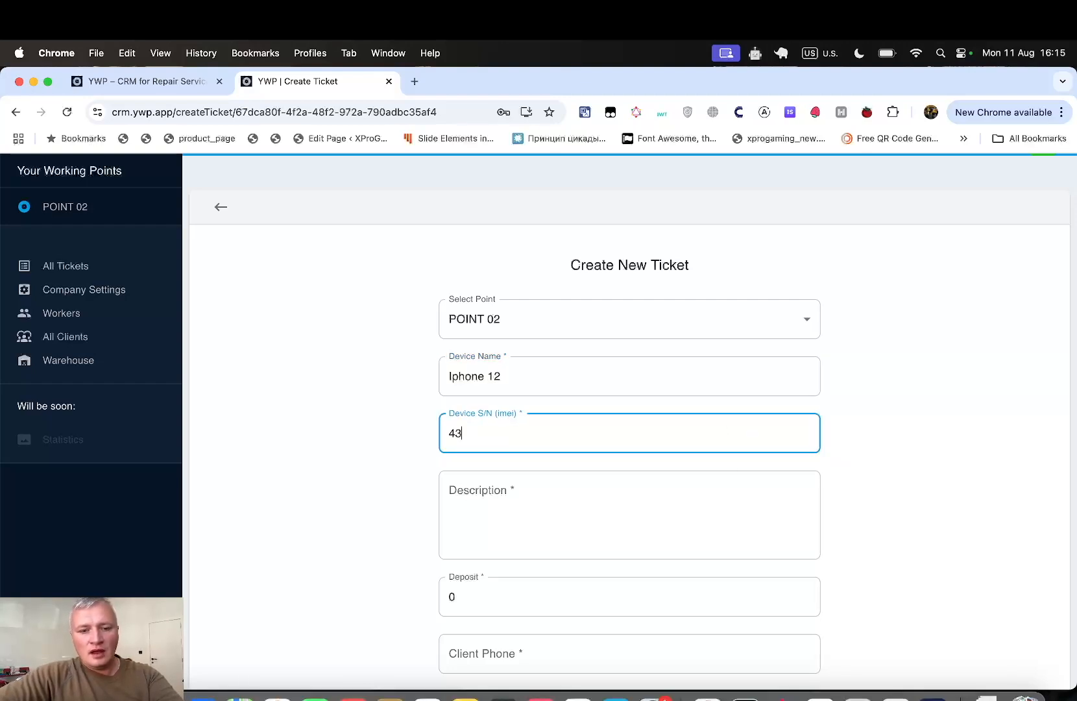
key(BackSpace)
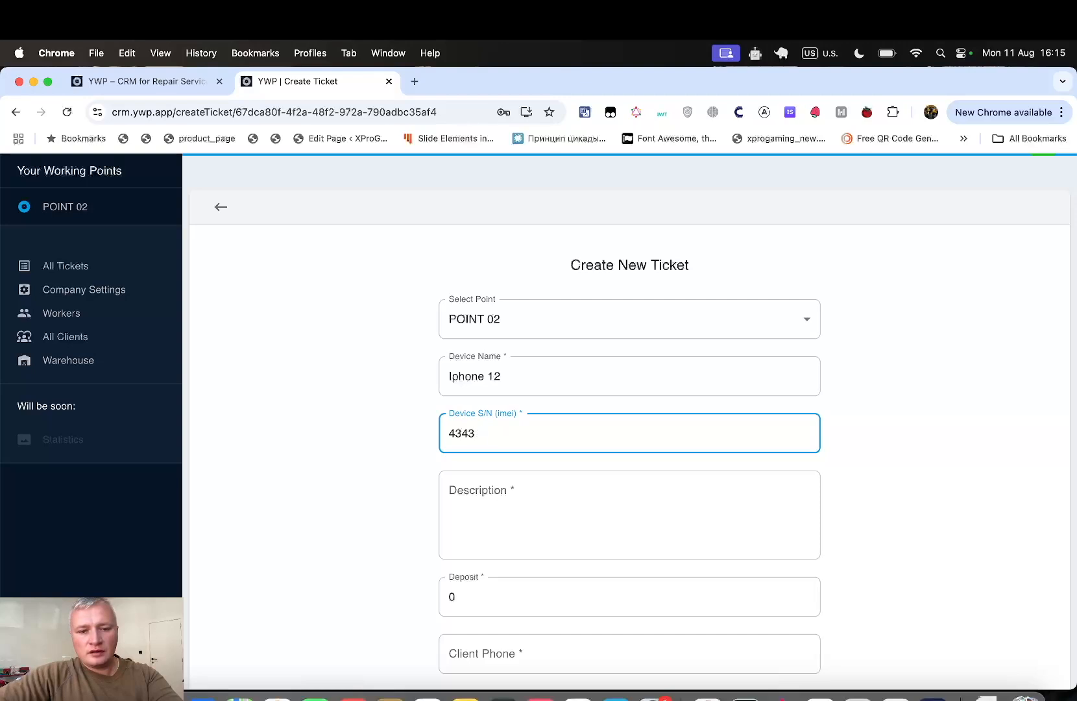
text(-43434)
text(-43)
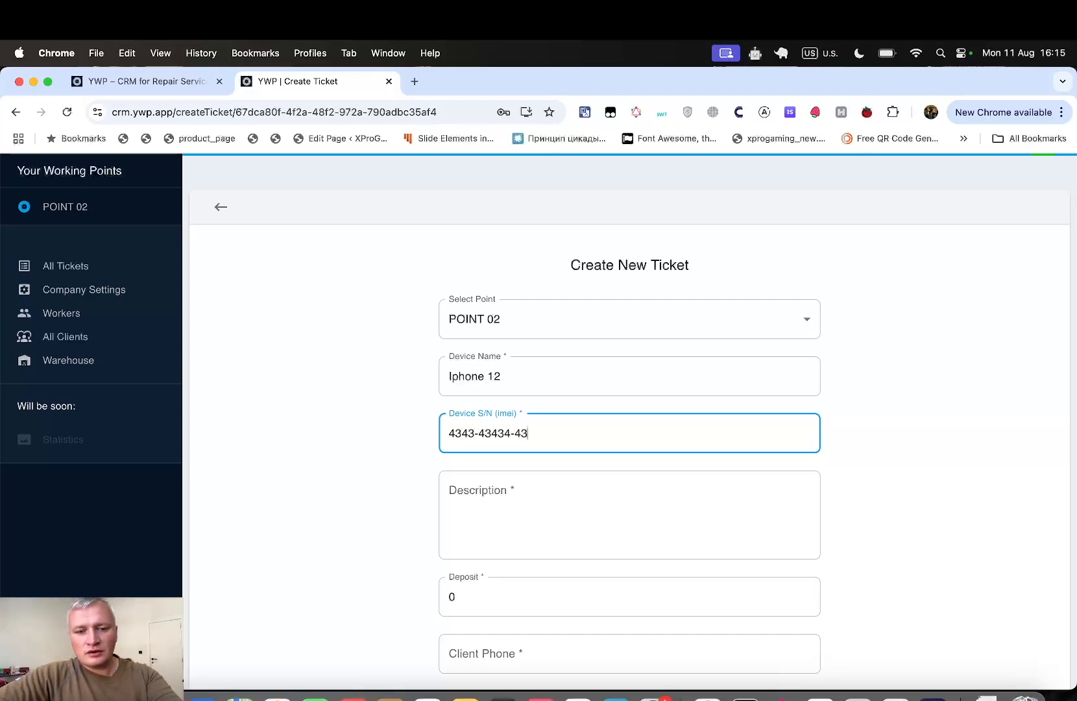
- Enter the description 'Does not work' and clear the default 0 deposit
click(710, 524)
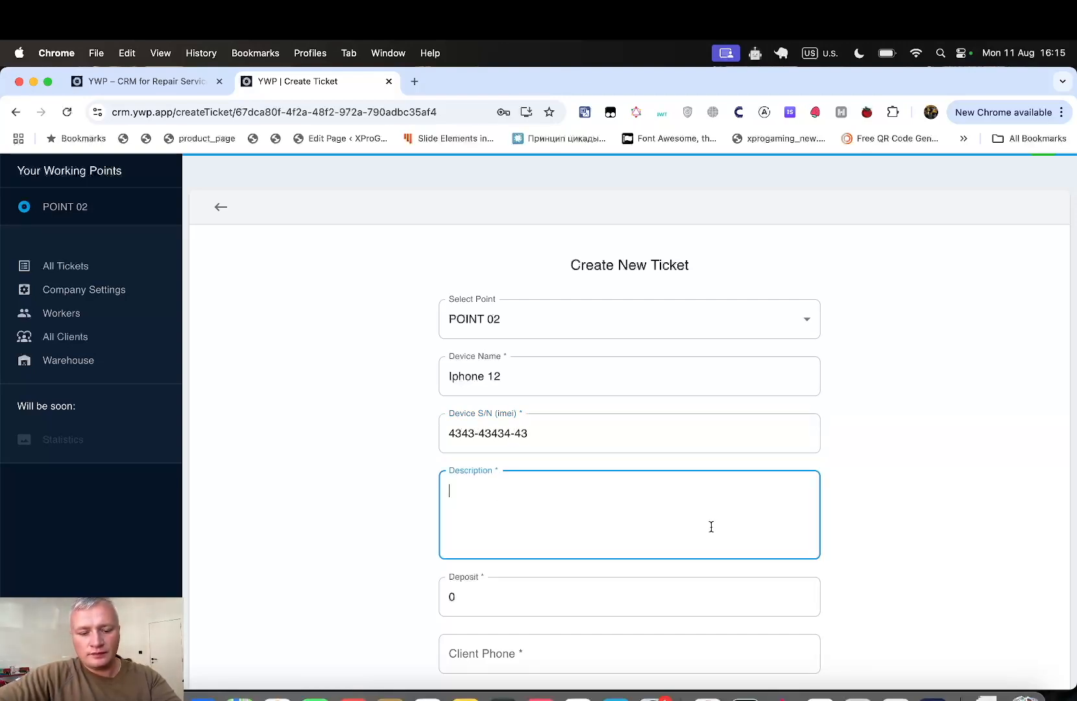
text(Doe)
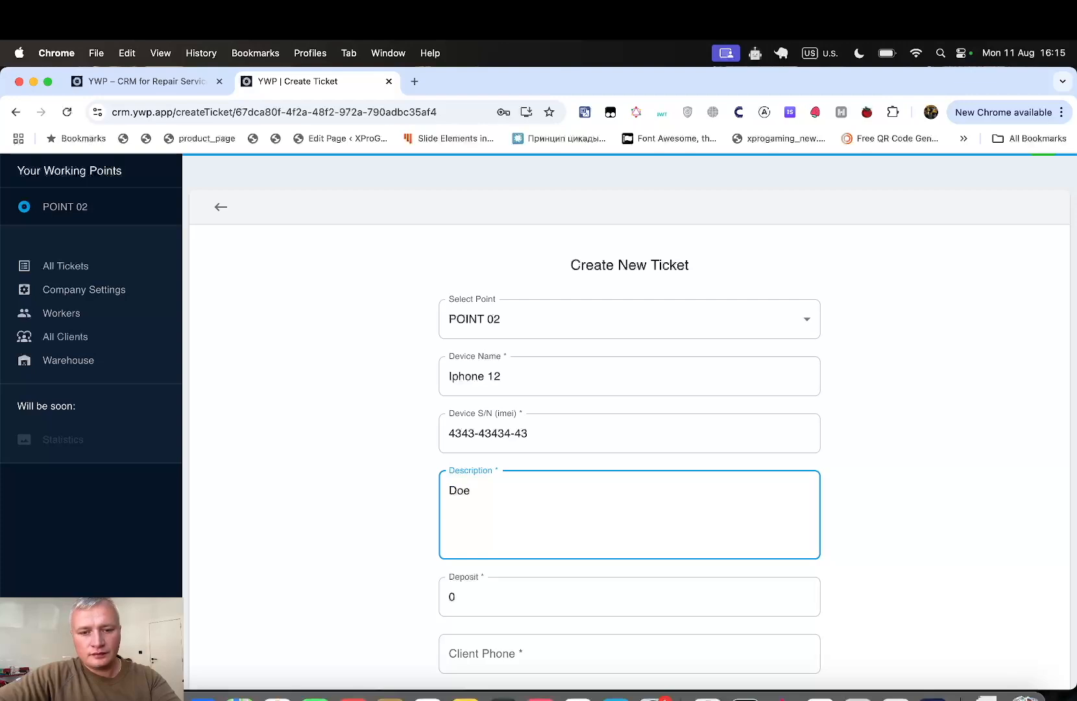
text(s not wo)
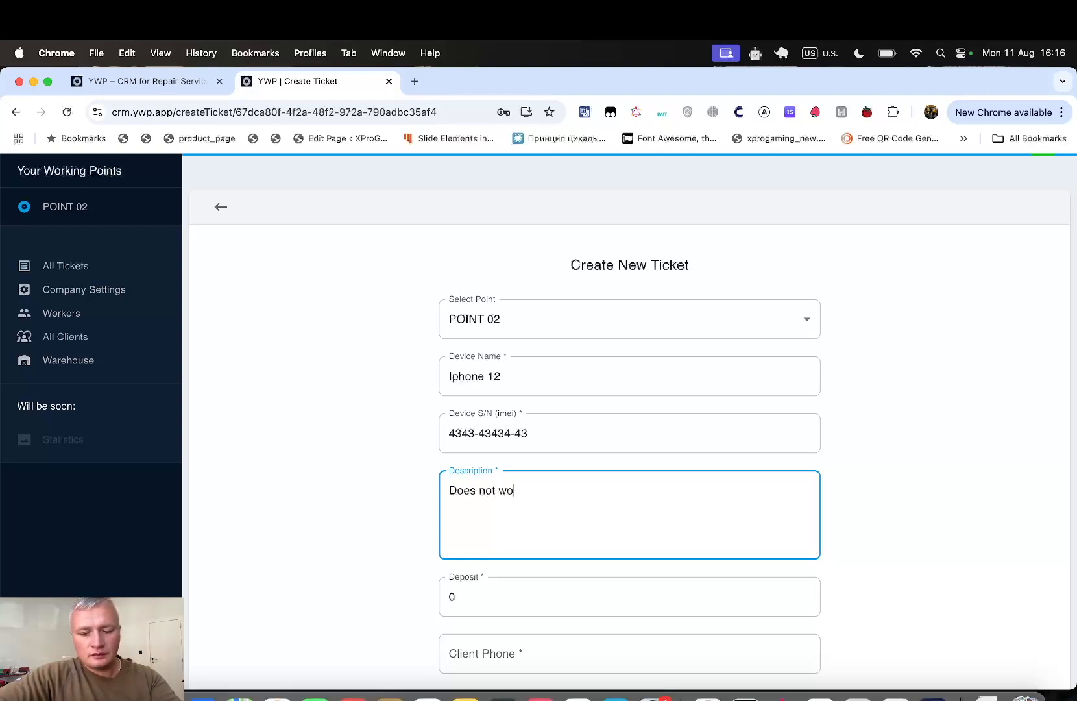
text(rk)
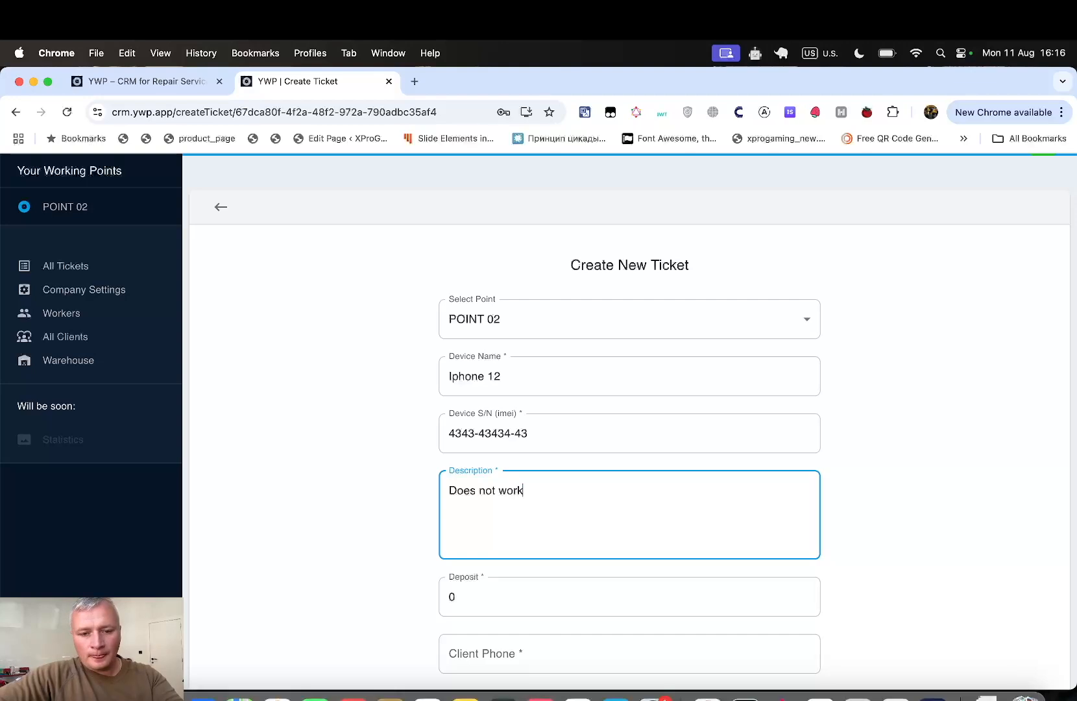
scroll(849, 564, down, 1)
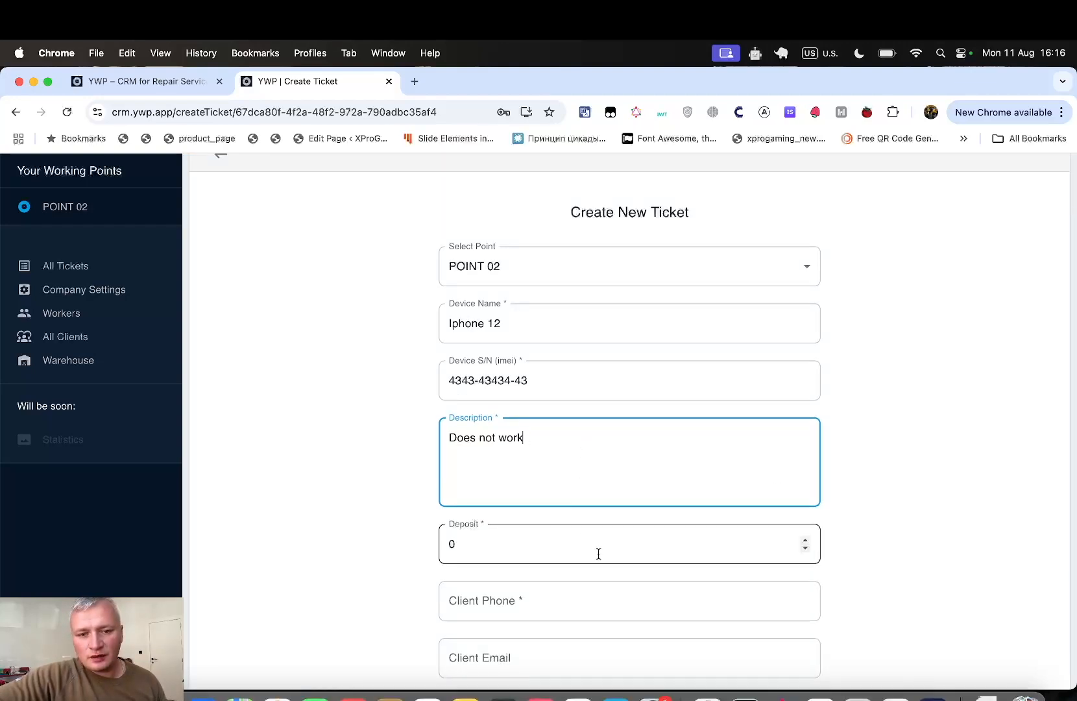
scroll(604, 561, down, 1)
click(586, 504)
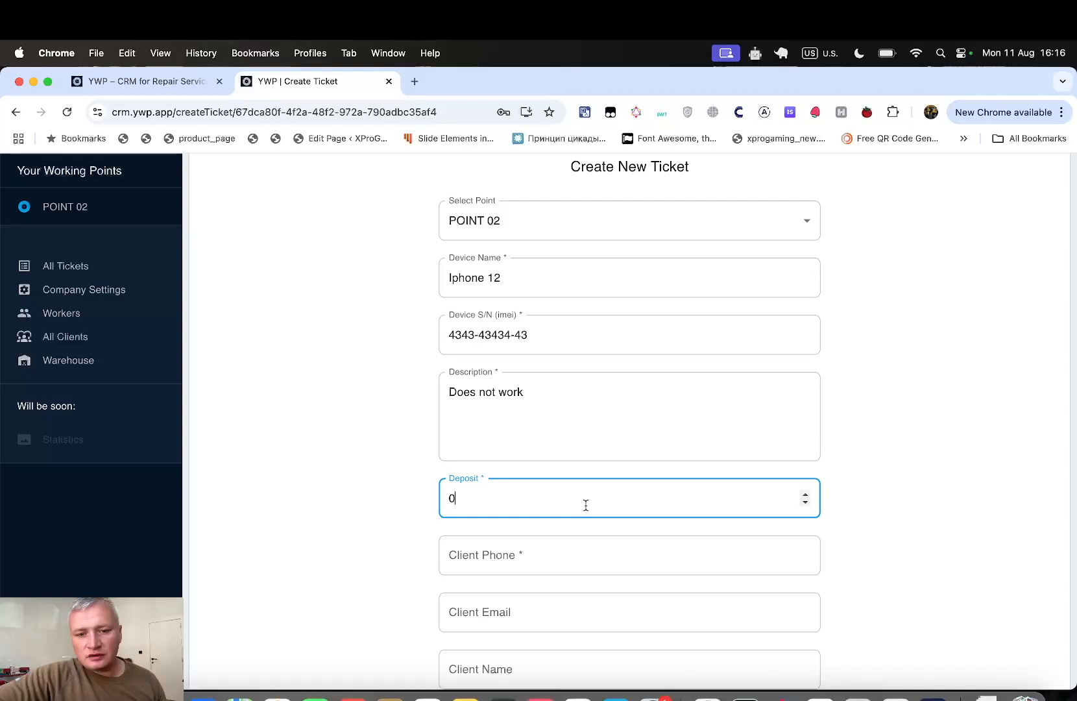
key(BackSpace)
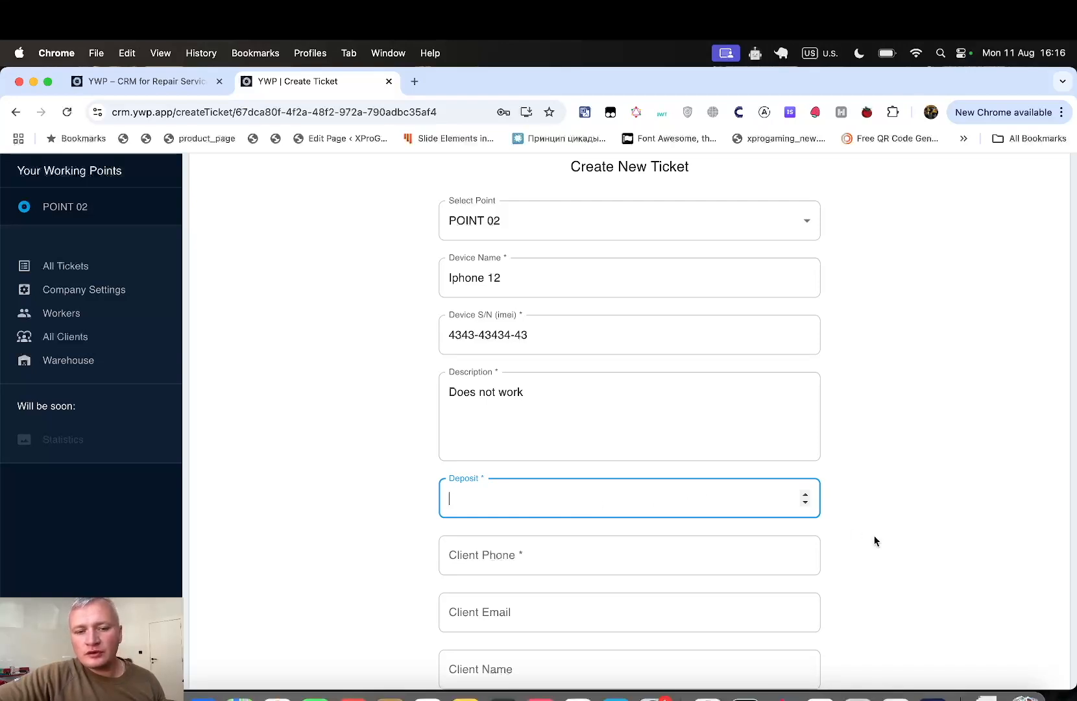
click(726, 526)
click(740, 498)
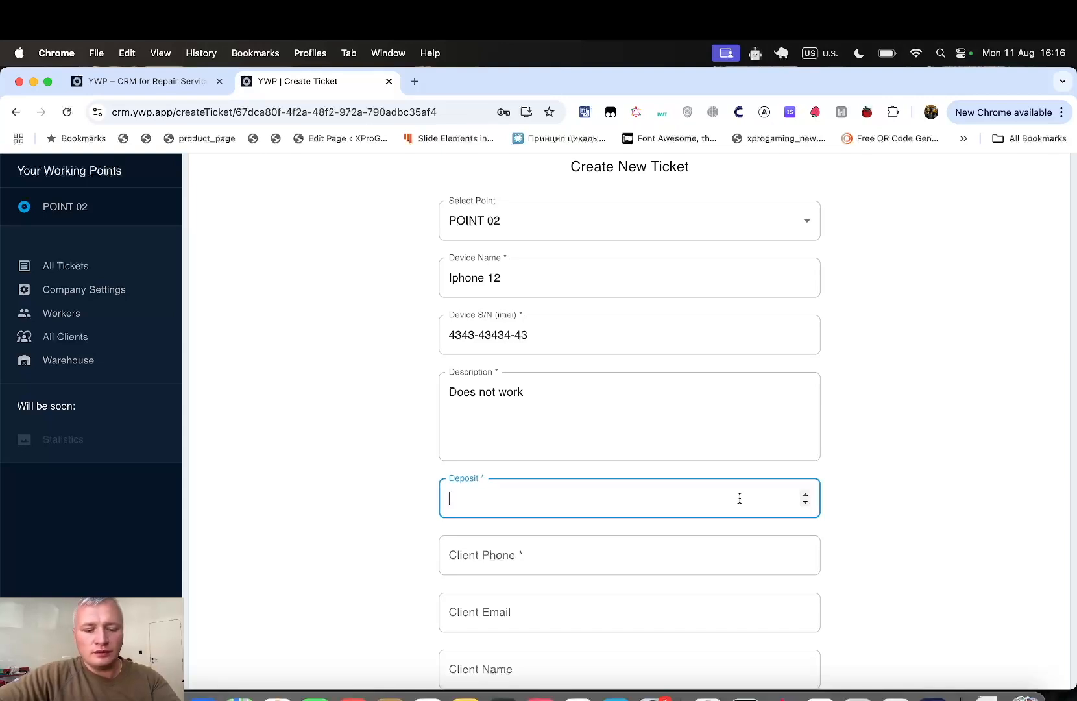
- Set the deposit to 20 and fill in the client's phone number
text(20)
scroll(873, 537, down, 2)
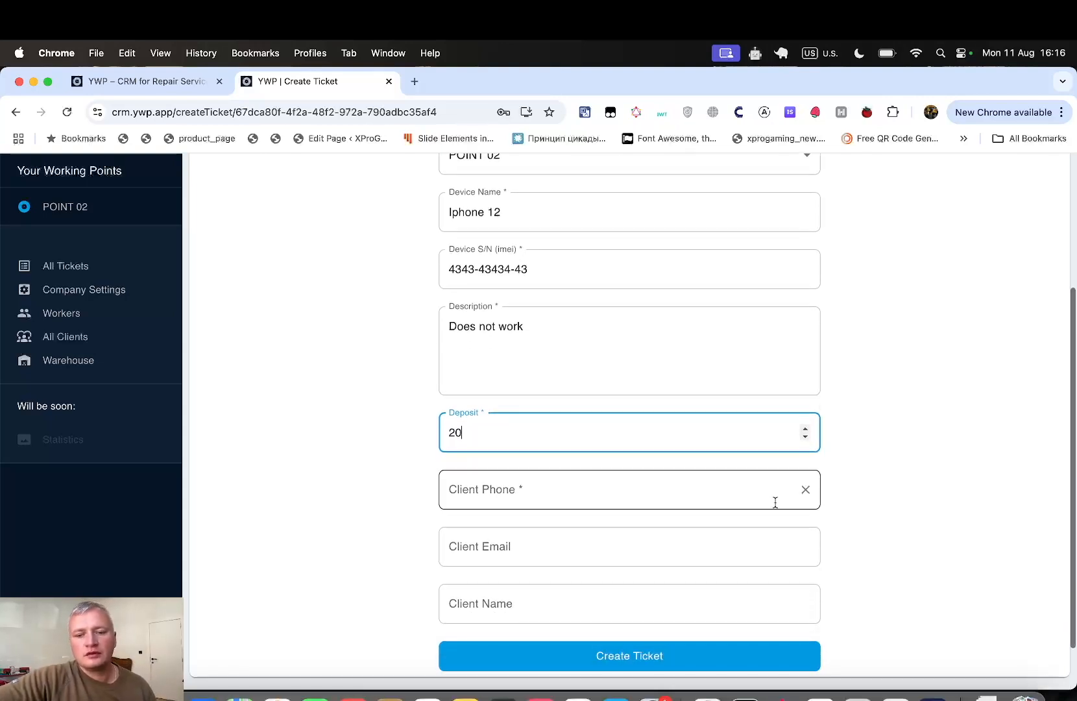
click(728, 497)
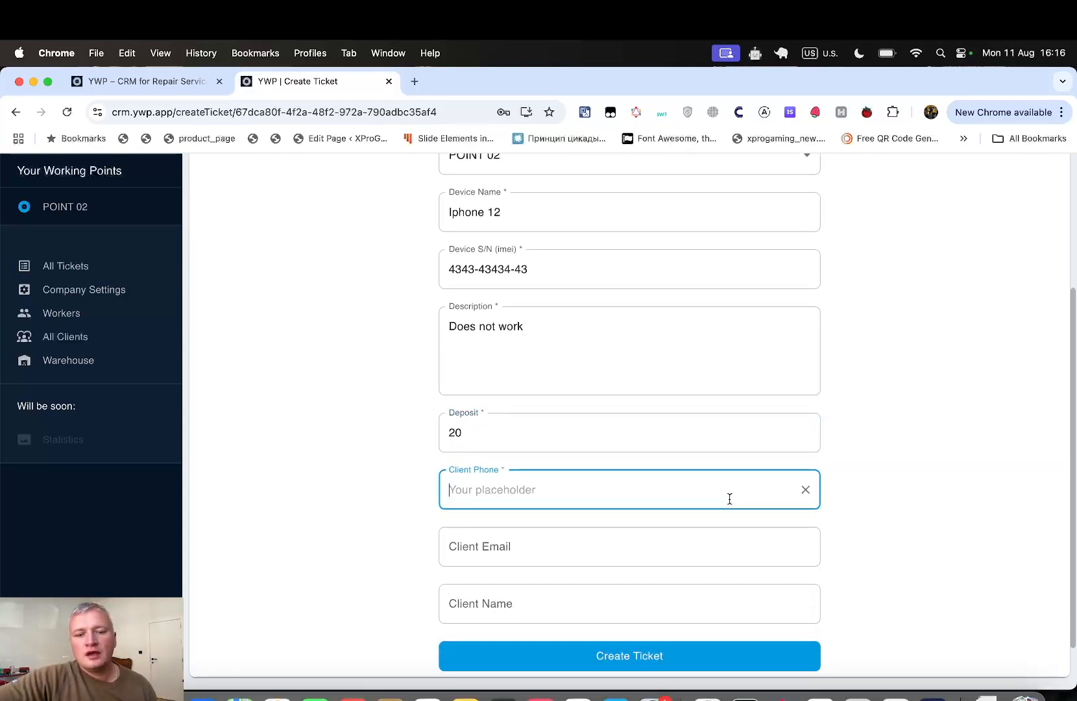
click(413, 507)
click(502, 495)
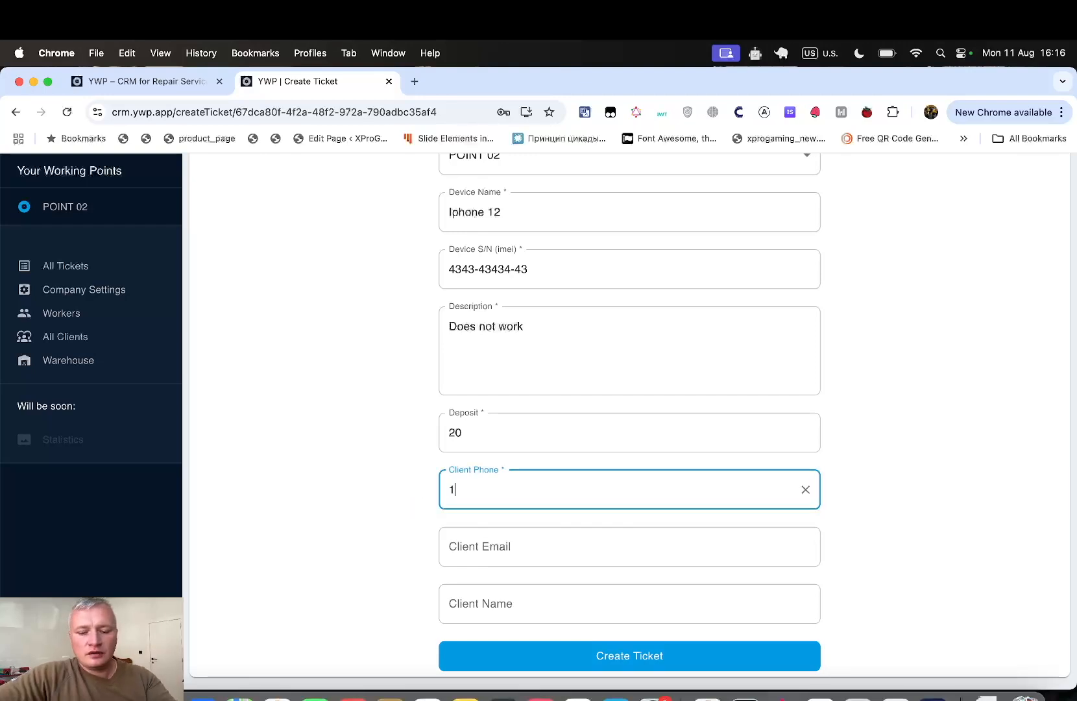
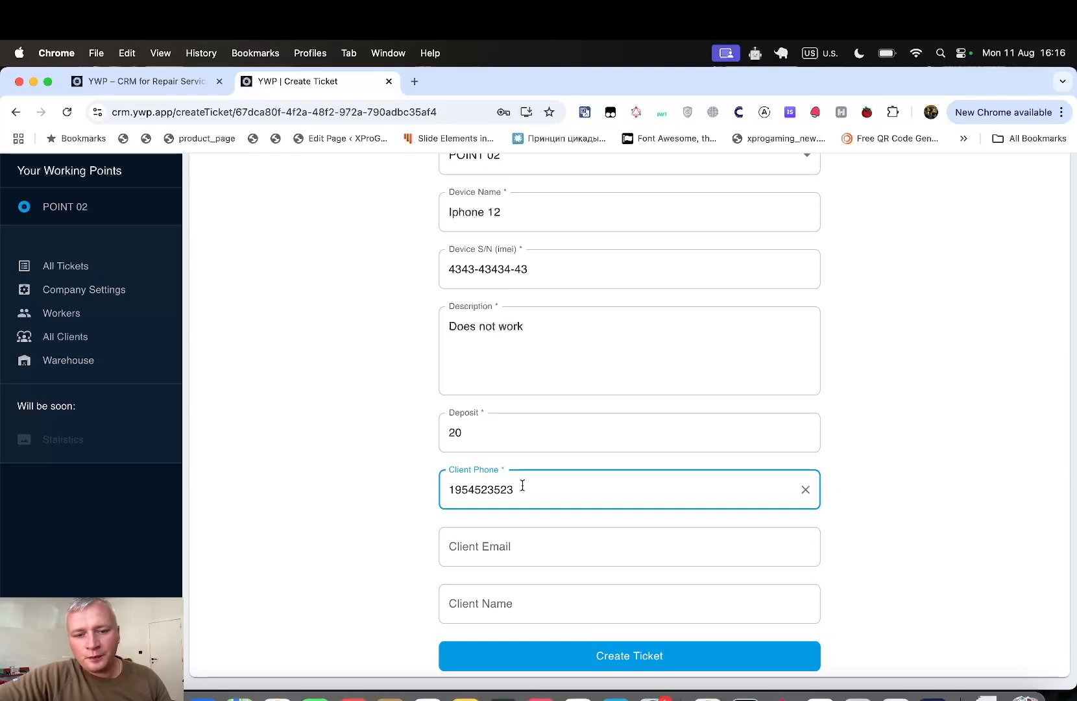
- Skip the client e-mail and type the client's name into Client Name
click(565, 545)
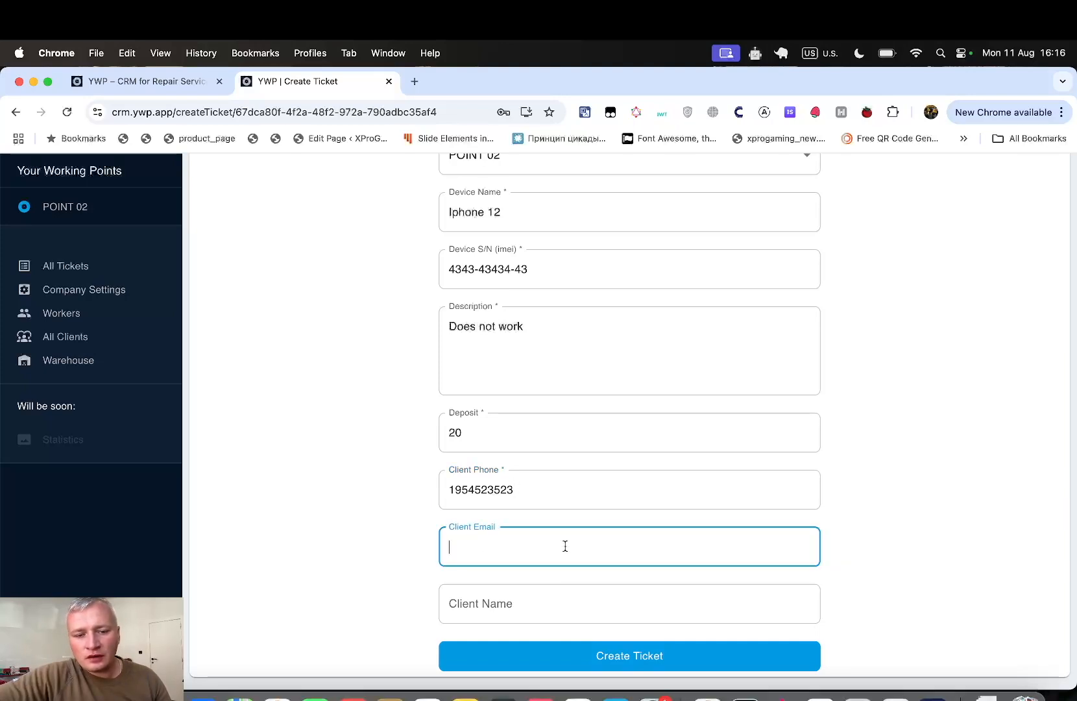
click(562, 608)
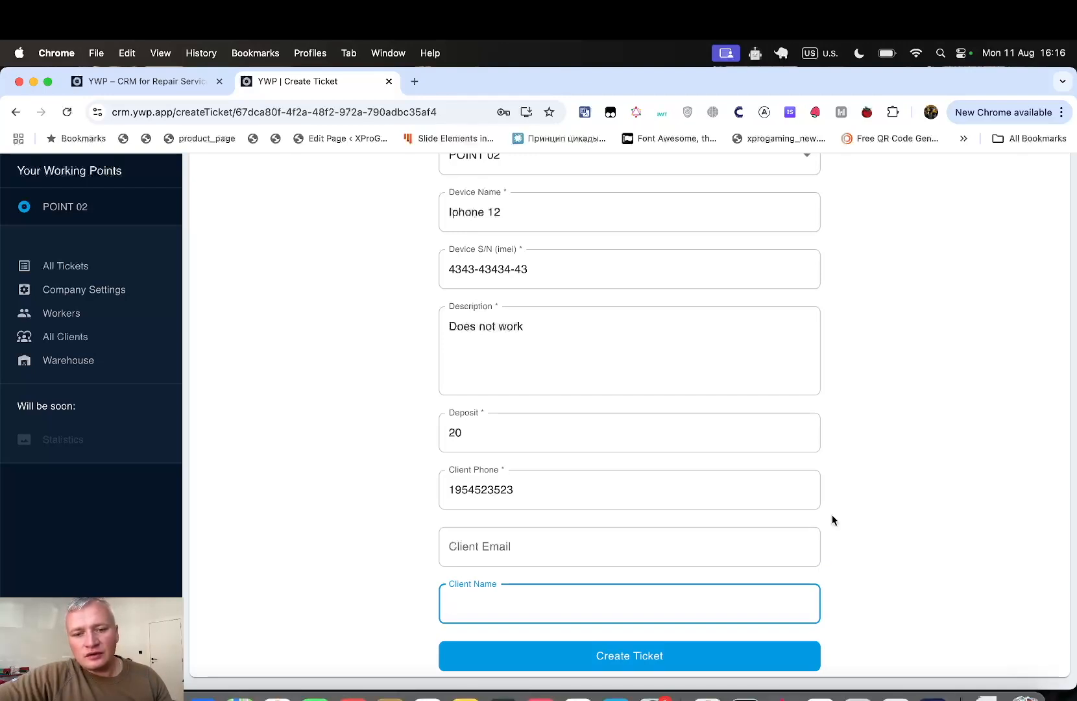
click(753, 559)
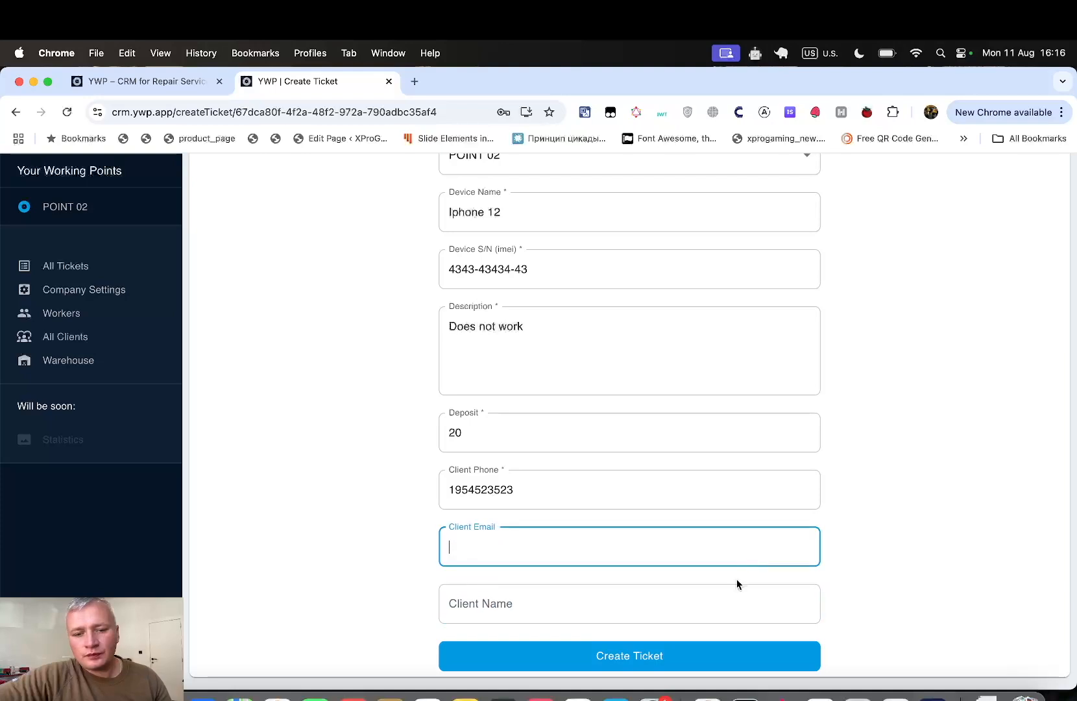
click(711, 603)
text(A)
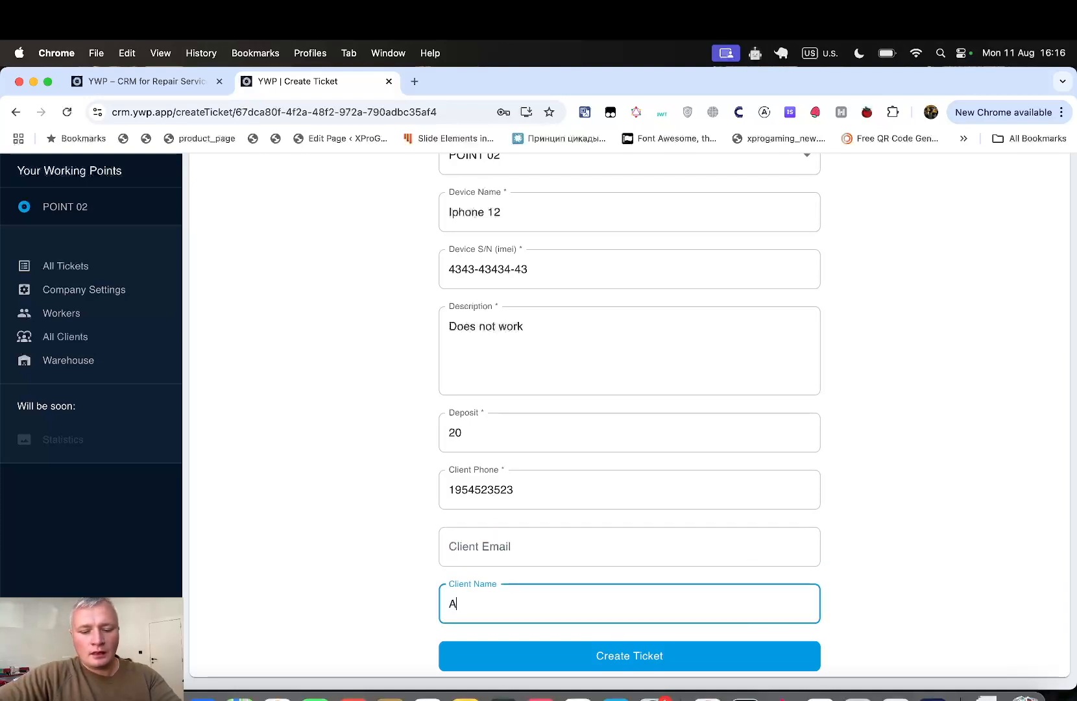
text(lex)
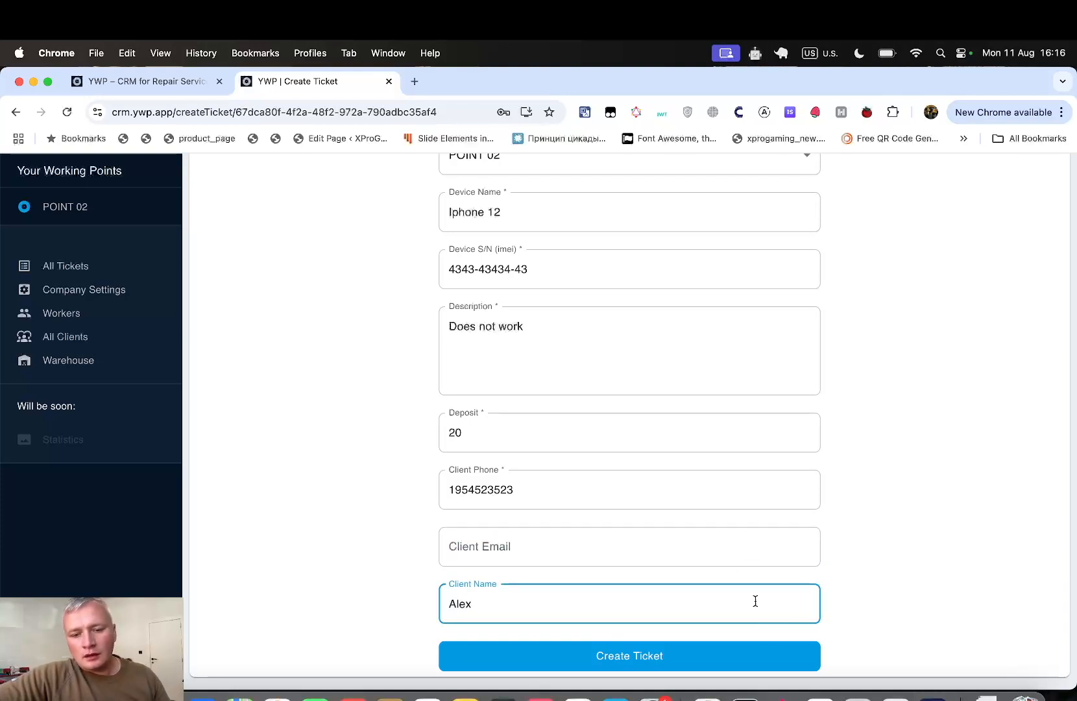
- Submit the Iphone 12 ticket and return to the Choise Point list
click(762, 651)
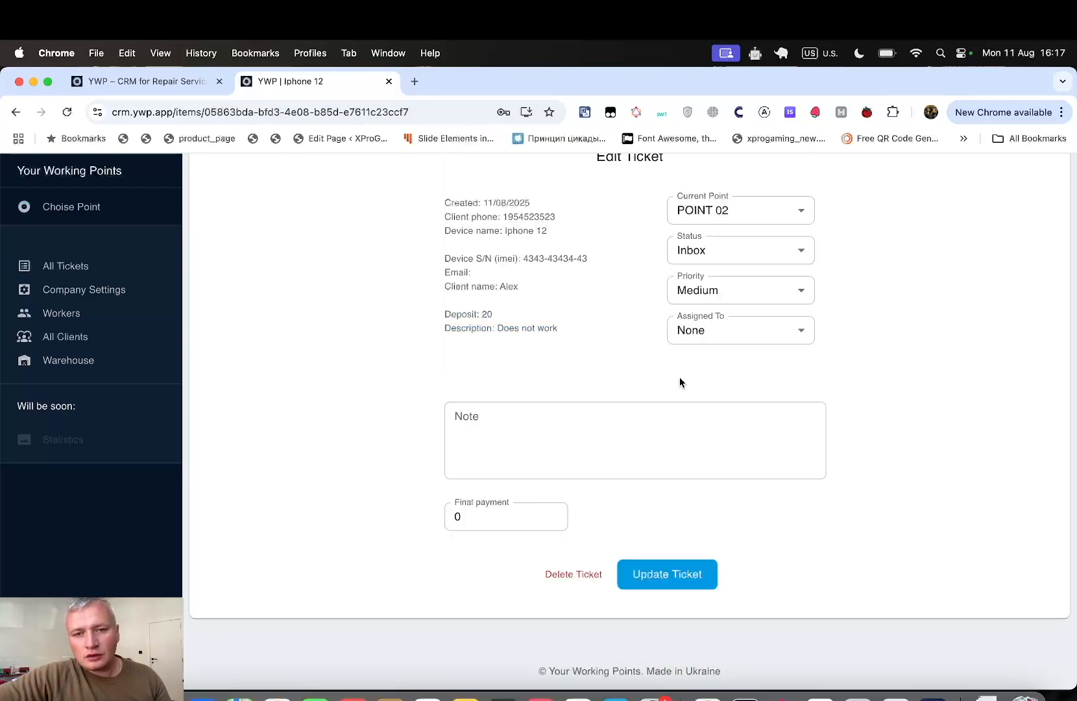
scroll(649, 363, up, 3)
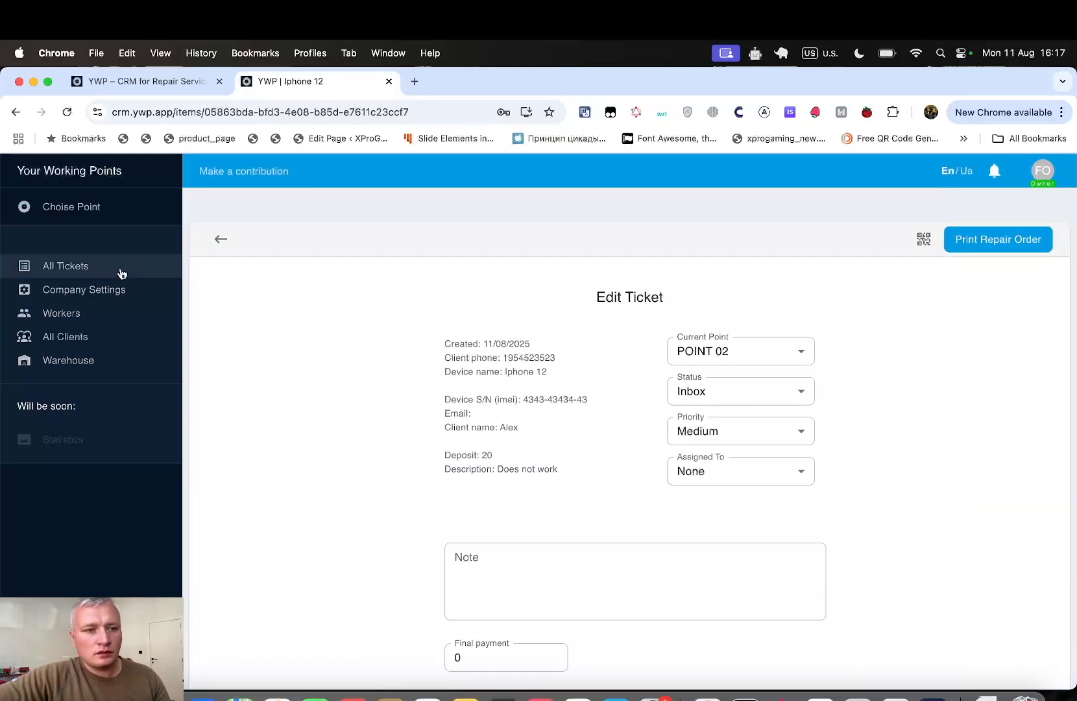
click(98, 207)
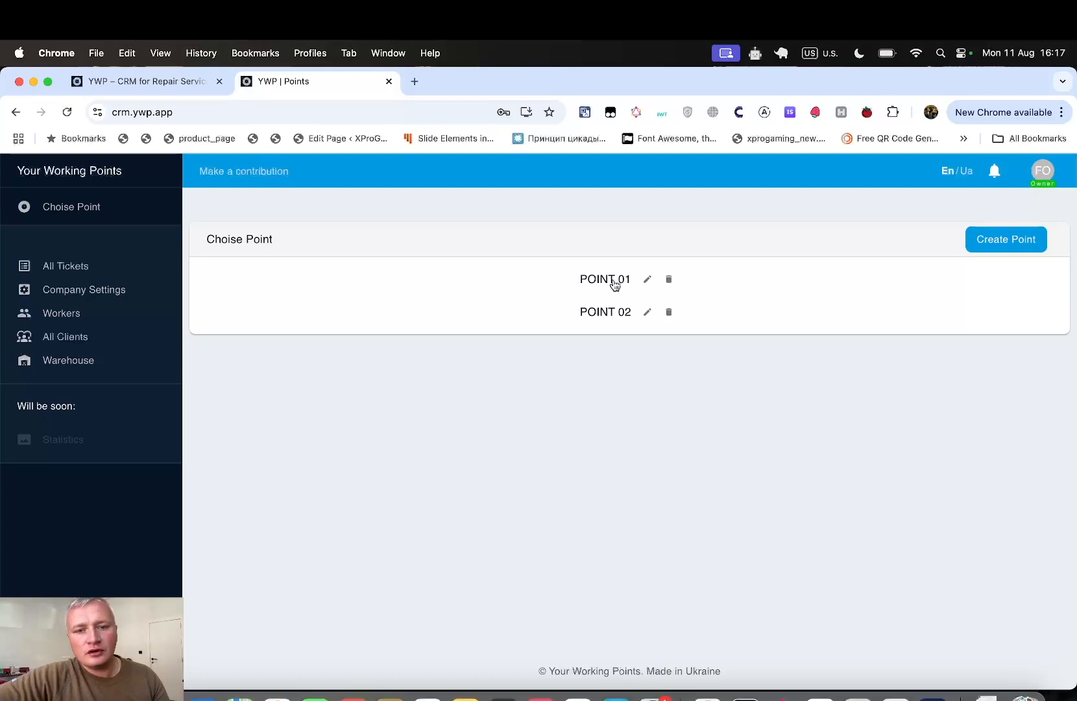
- Check the POINT 01 and POINT 02 tickets, then list all tickets across points
click(614, 282)
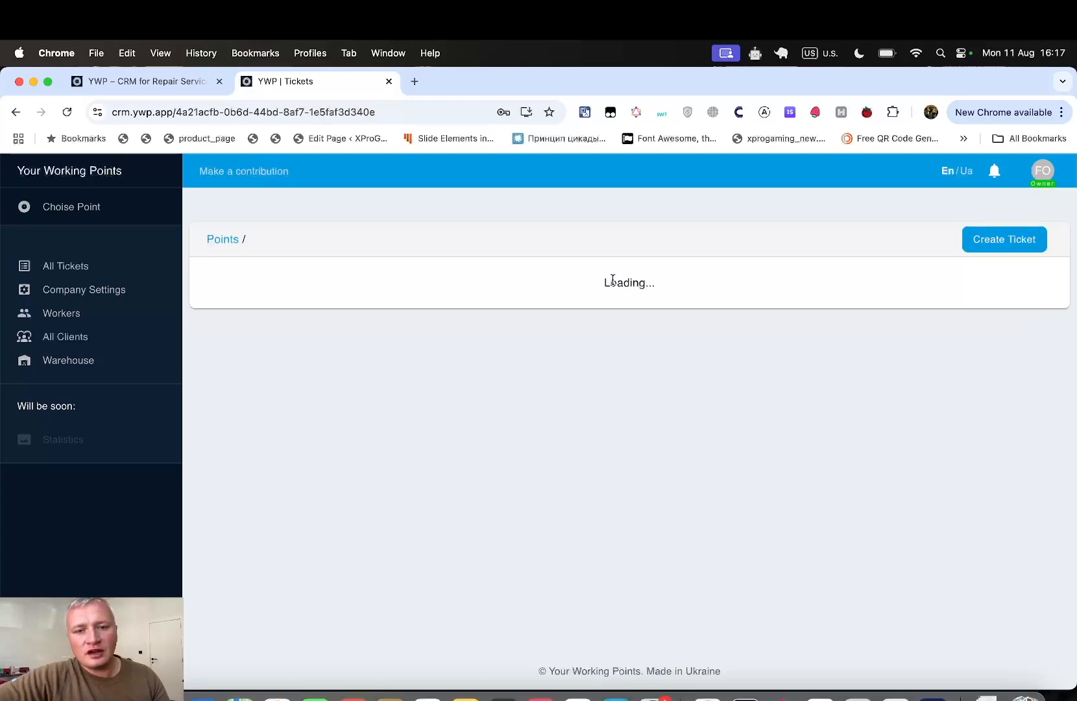
click(220, 240)
click(591, 309)
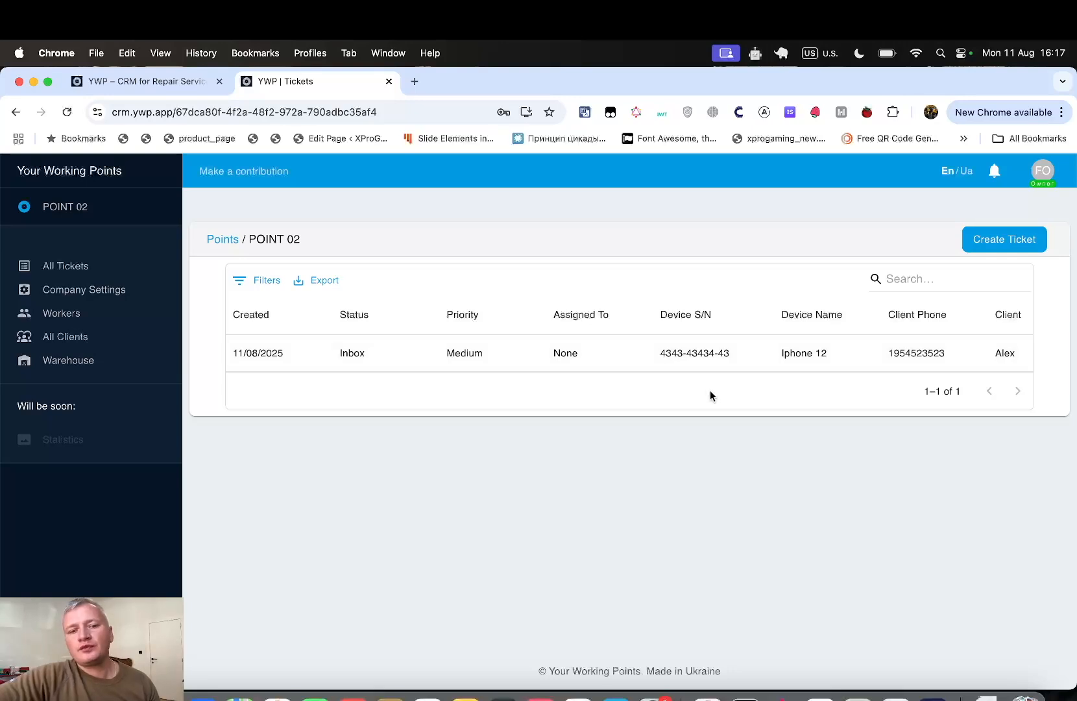
click(73, 269)
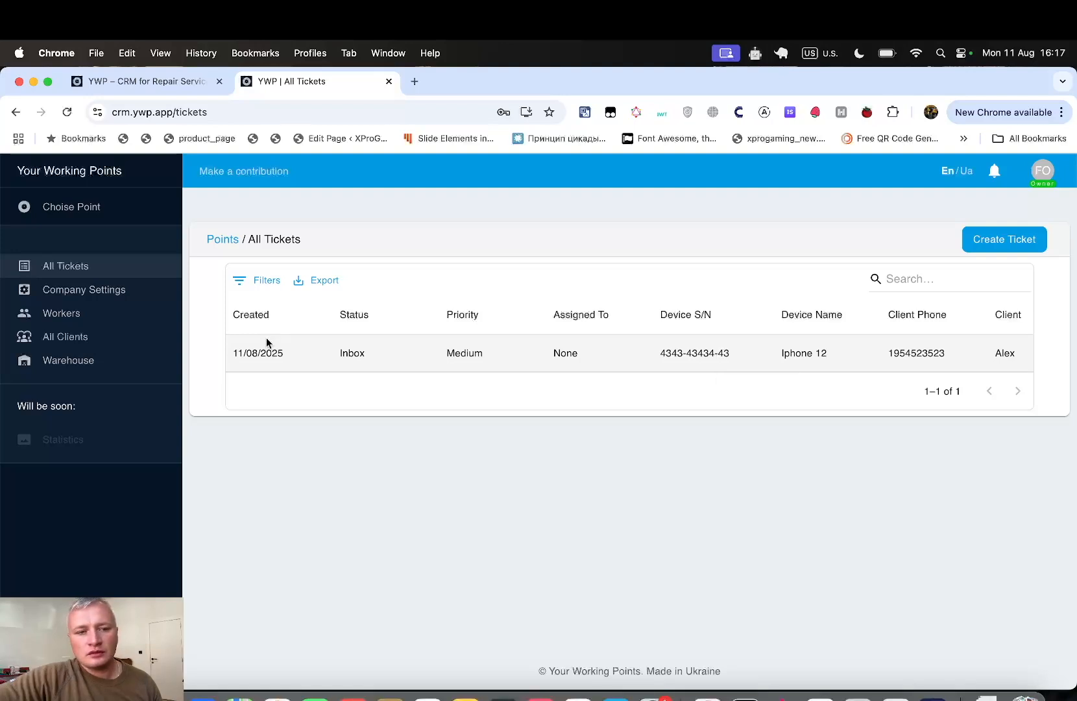
- Open the Iphone 12 ticket and review its creation date and description
click(437, 359)
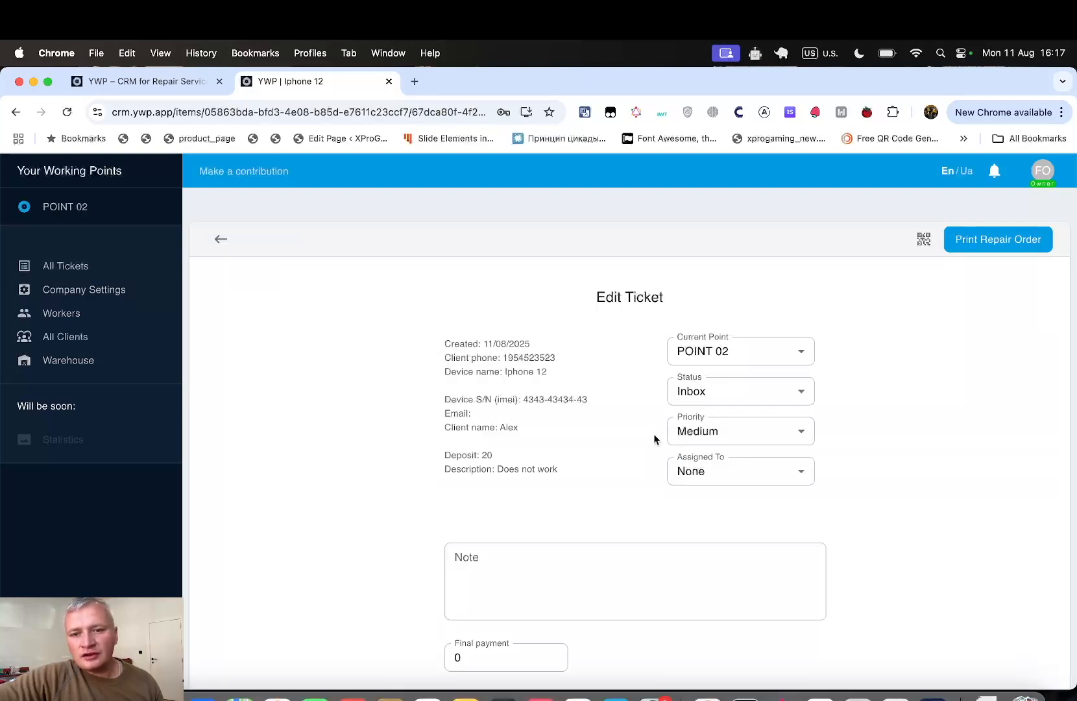
scroll(655, 478, down, 1)
scroll(655, 479, down, 2)
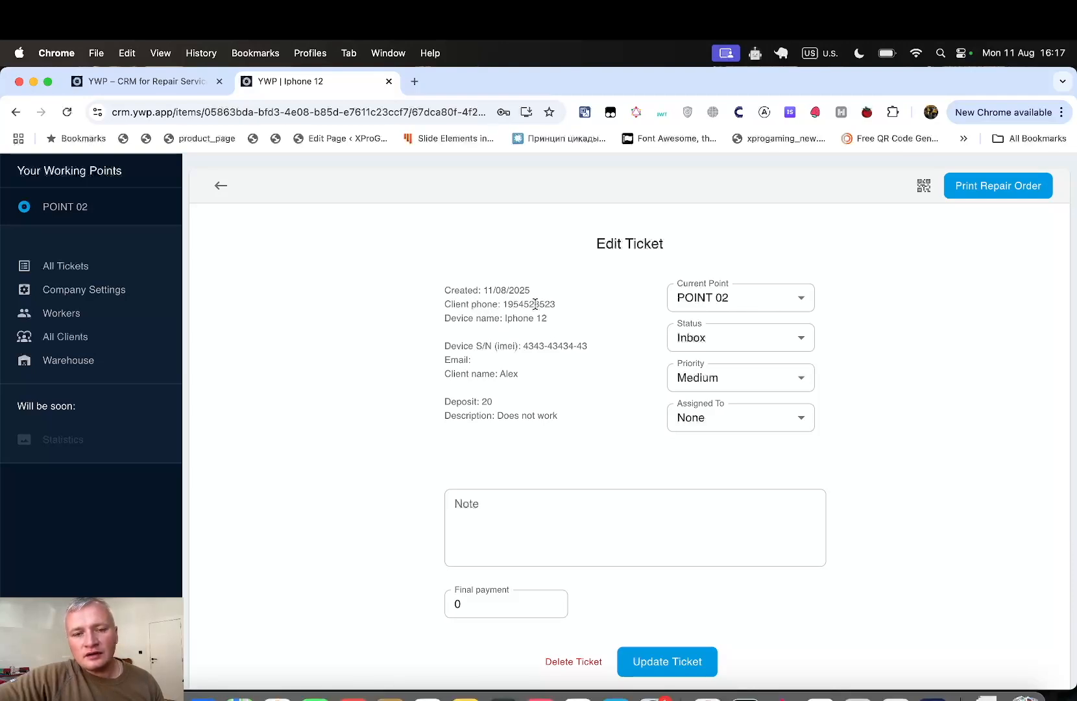
drag(533, 291, 437, 292)
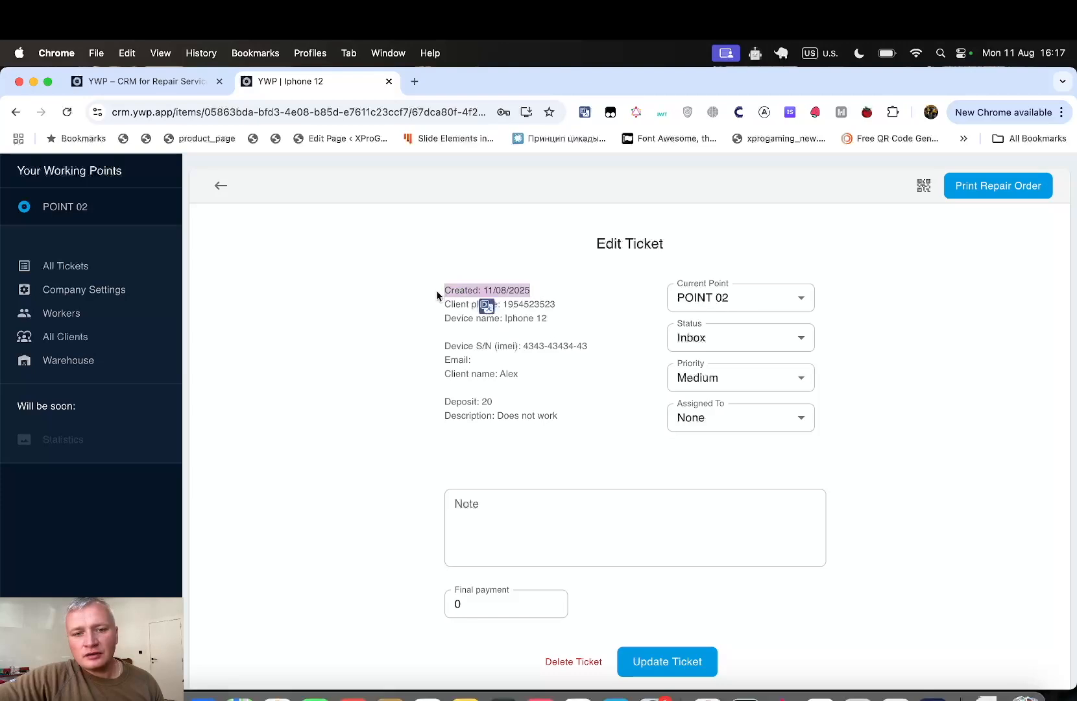
click(504, 329)
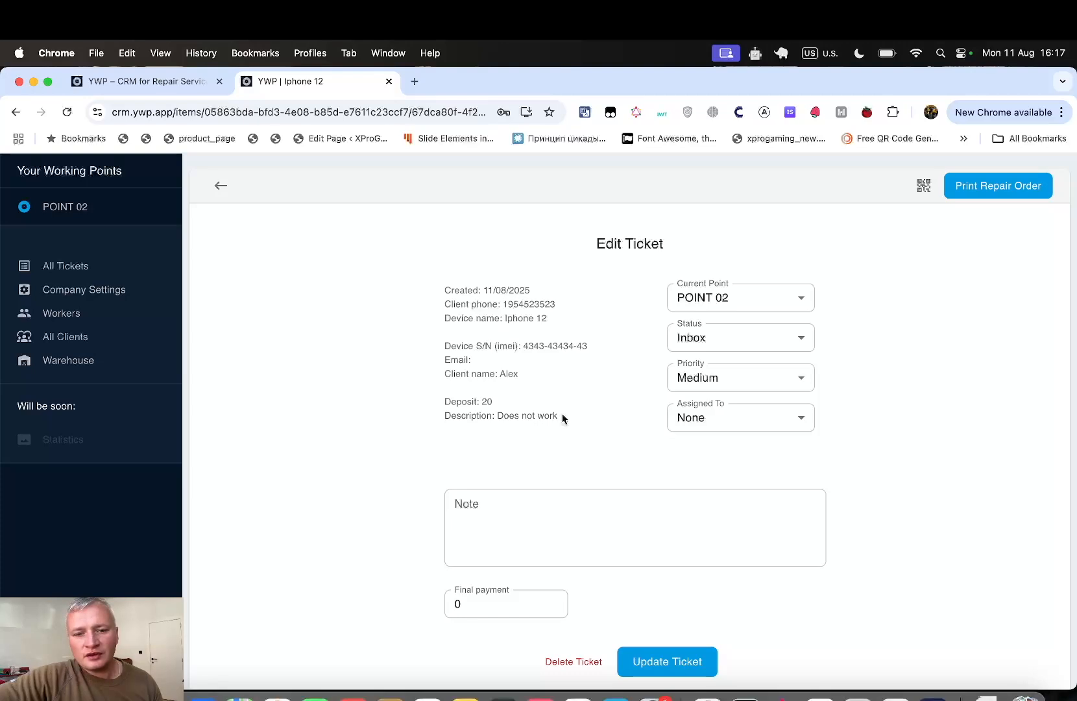
drag(559, 415, 446, 417)
click(582, 438)
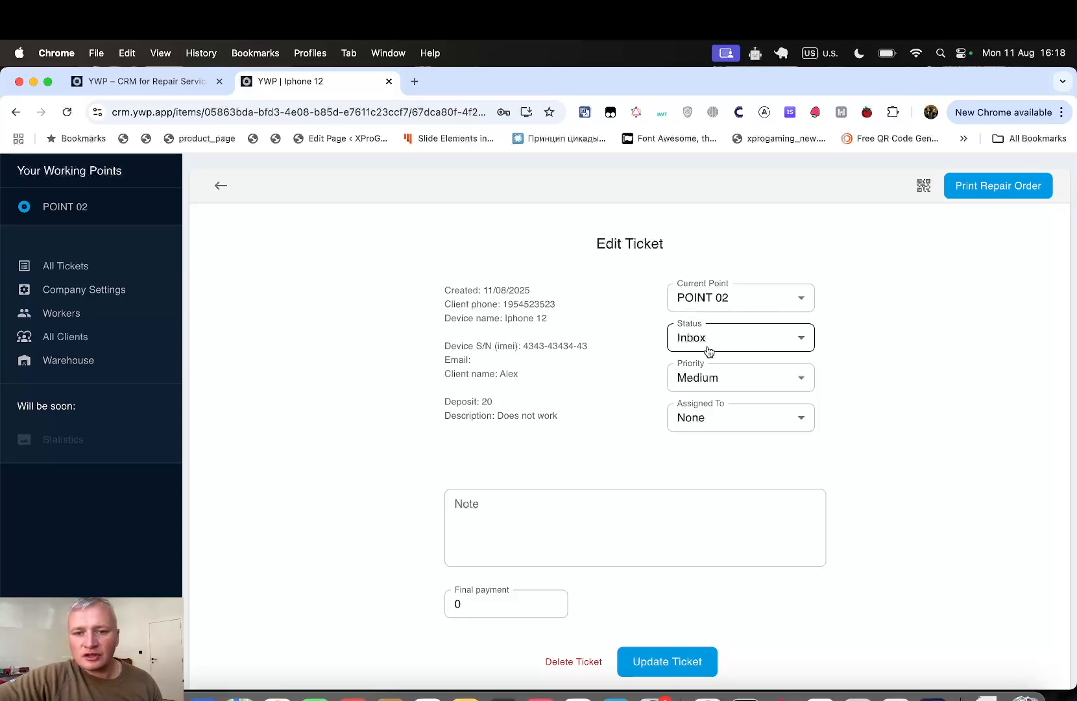
- Assign the Iphone 12 ticket to the listed worker and set its current point to POINT 01
click(728, 415)
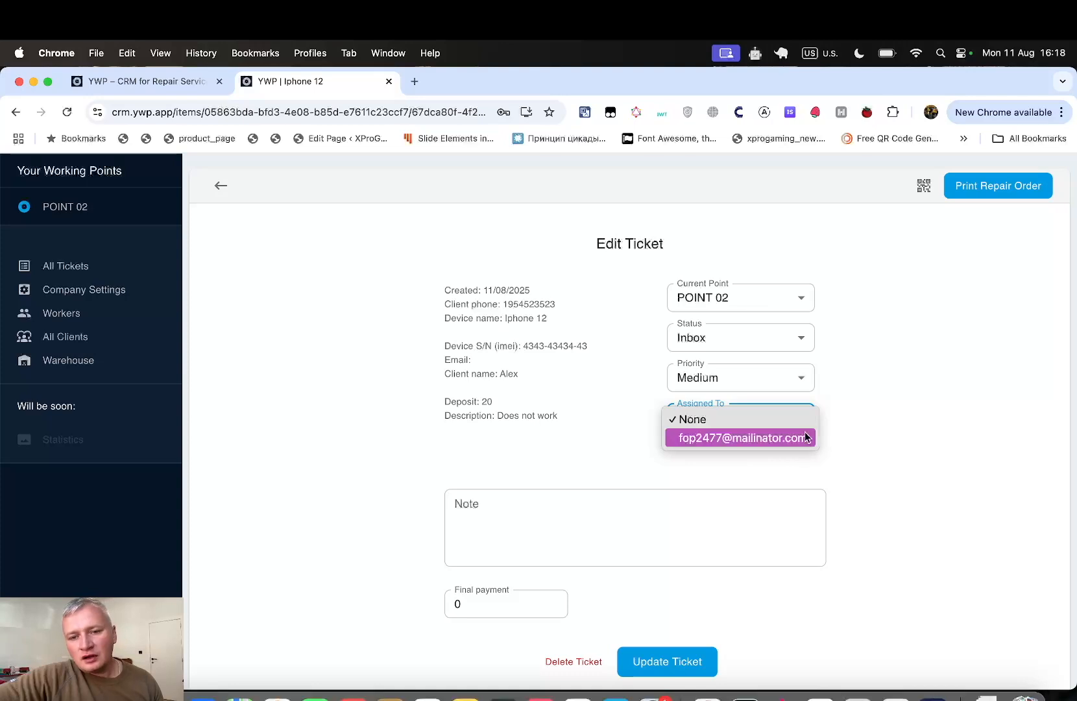
click(848, 417)
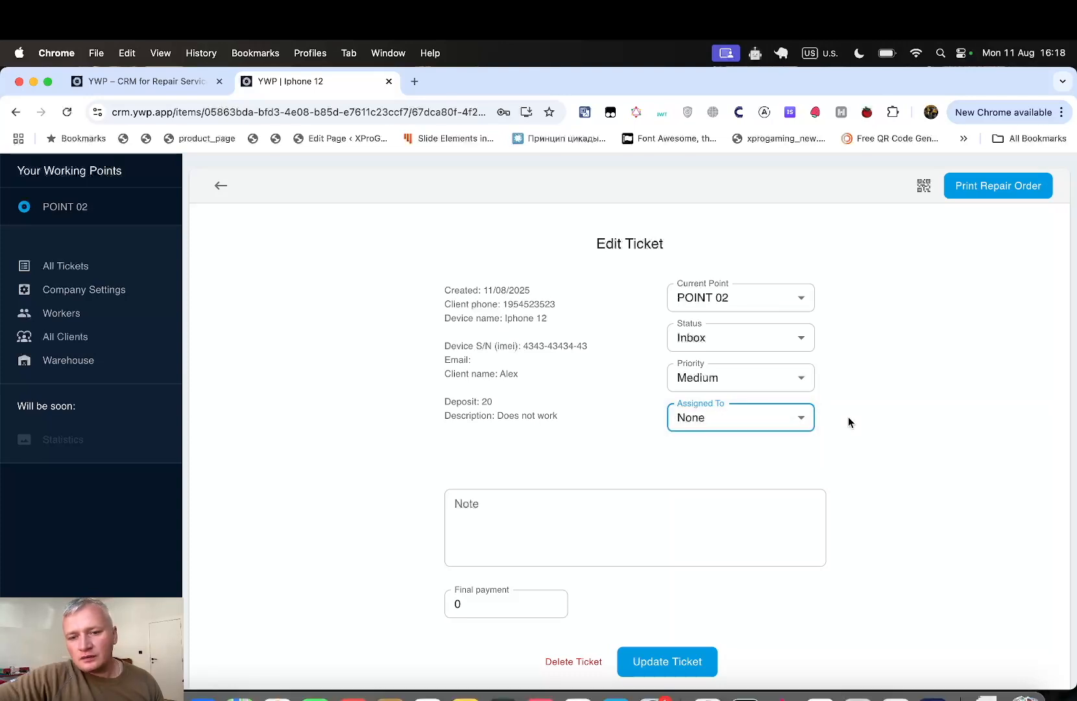
click(780, 425)
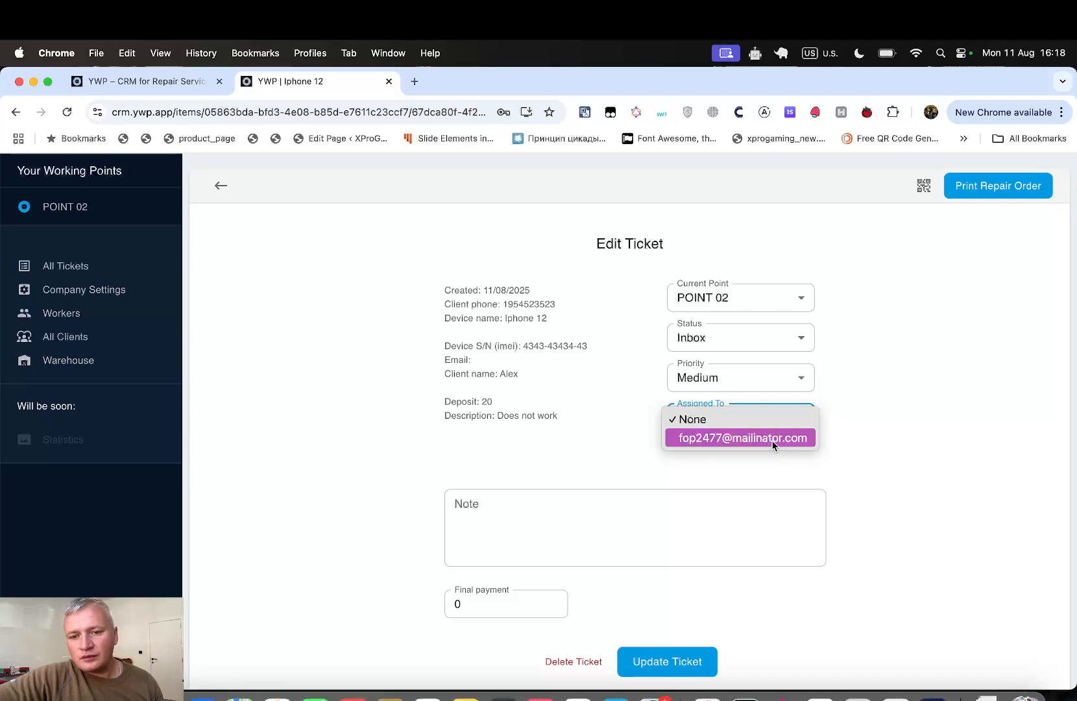
click(773, 439)
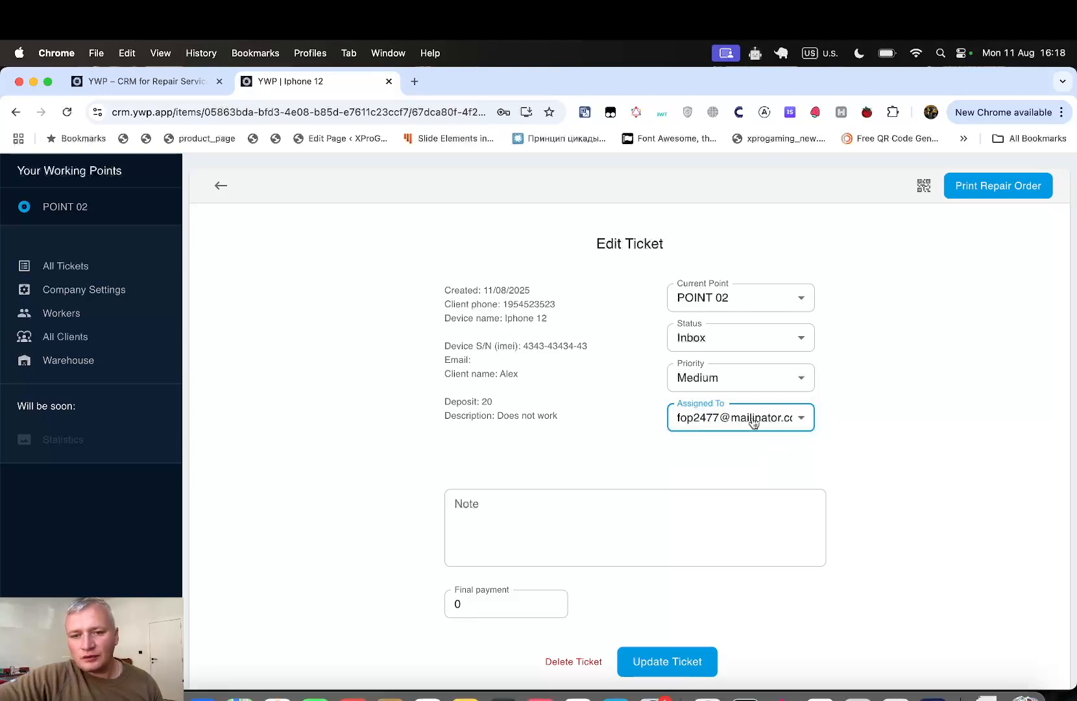
click(790, 298)
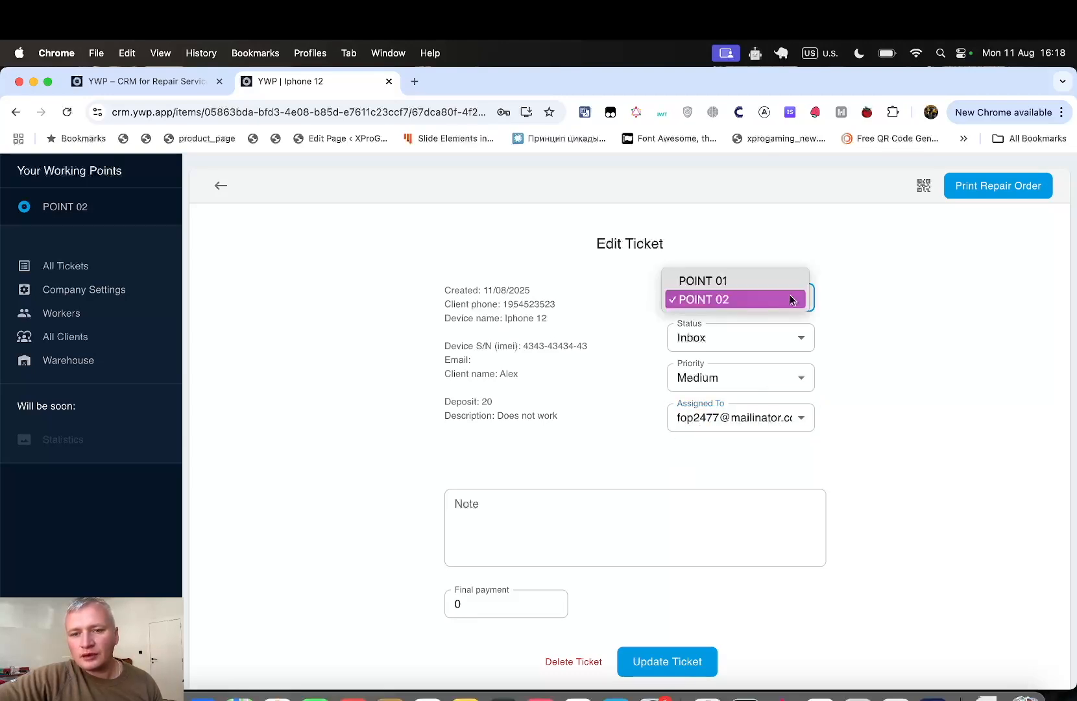
click(783, 283)
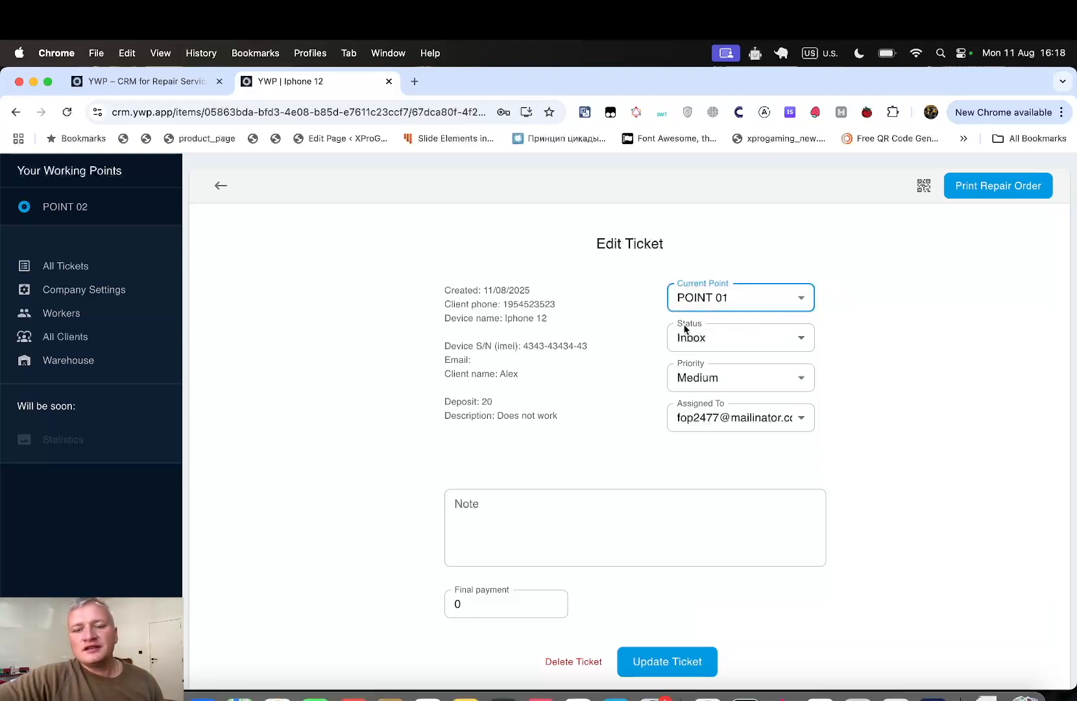
click(674, 514)
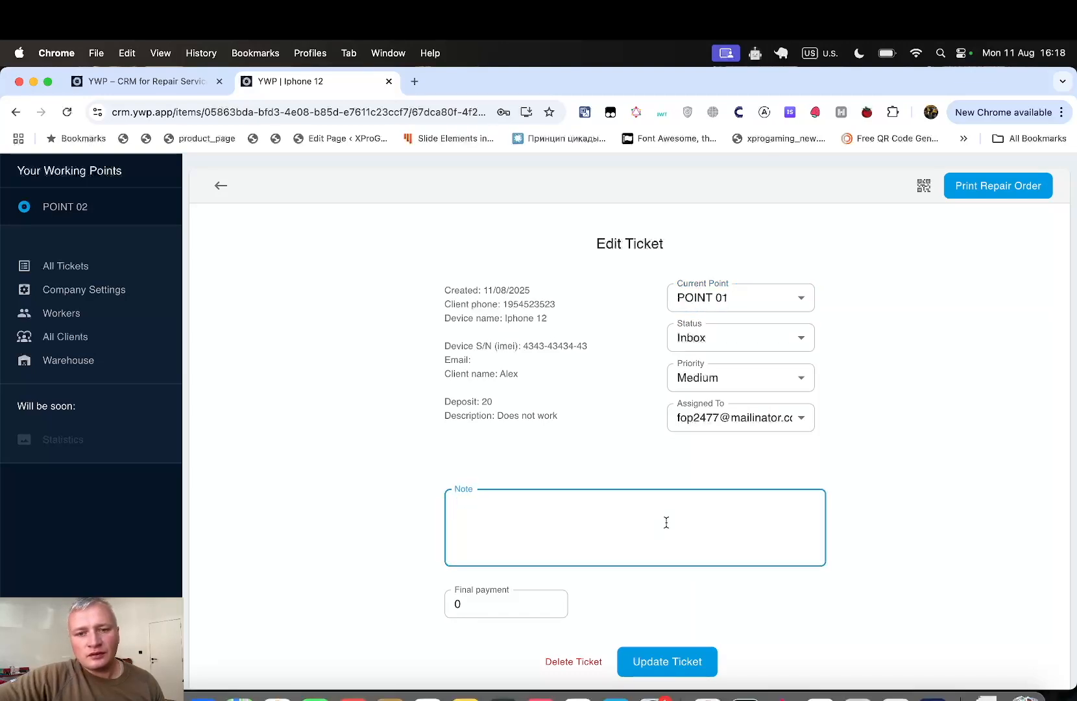
- Add the note 'Ask the client which screen to install', set status Ask client, and save
scroll(606, 512, down, 3)
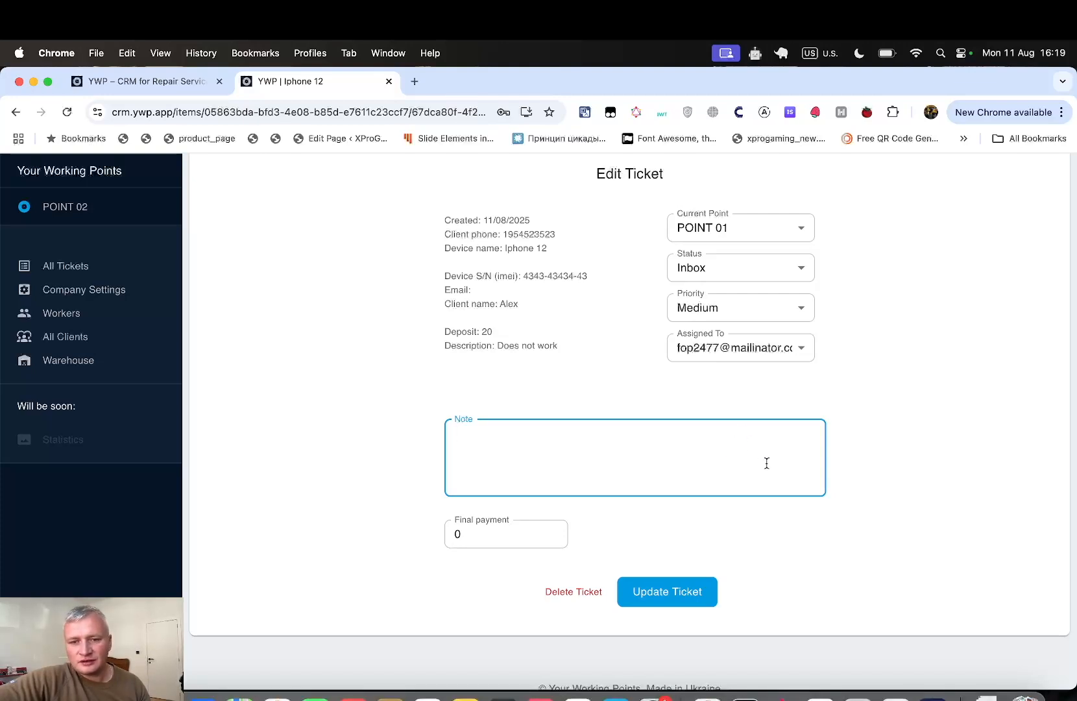
text(A)
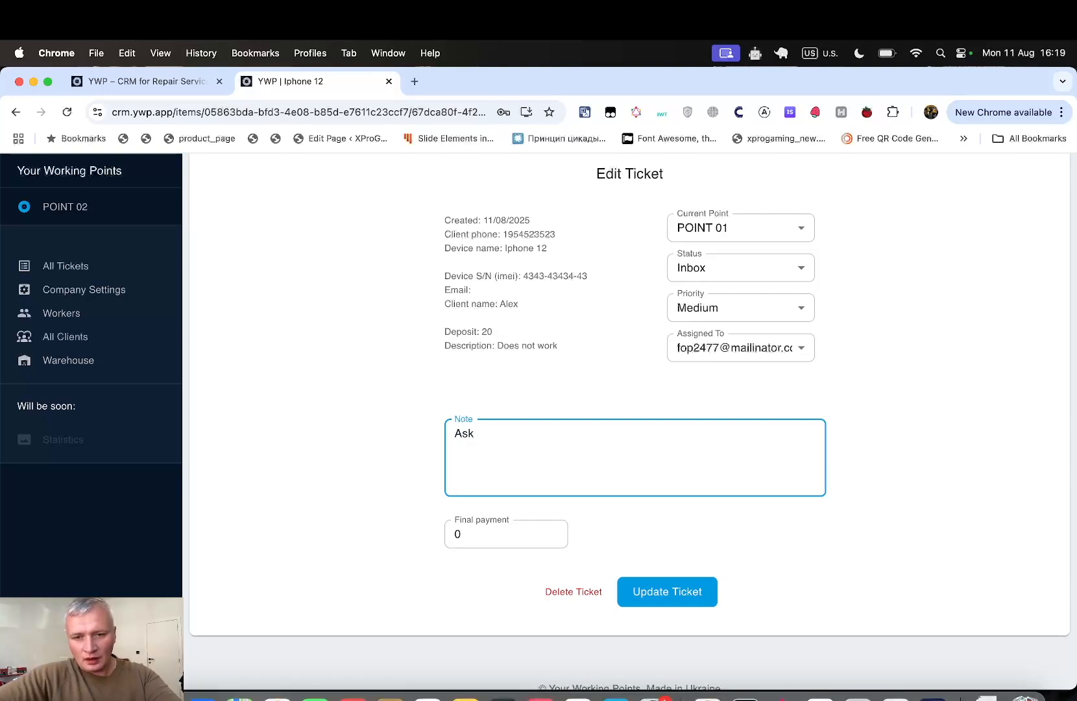
text(sk )
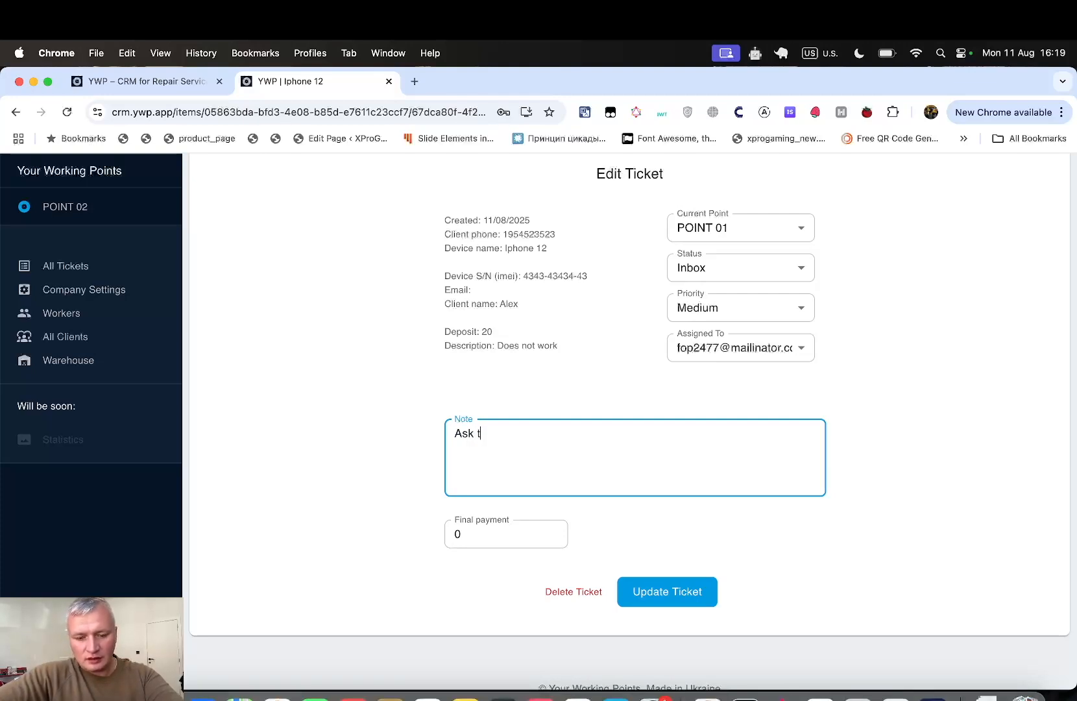
text(the client w)
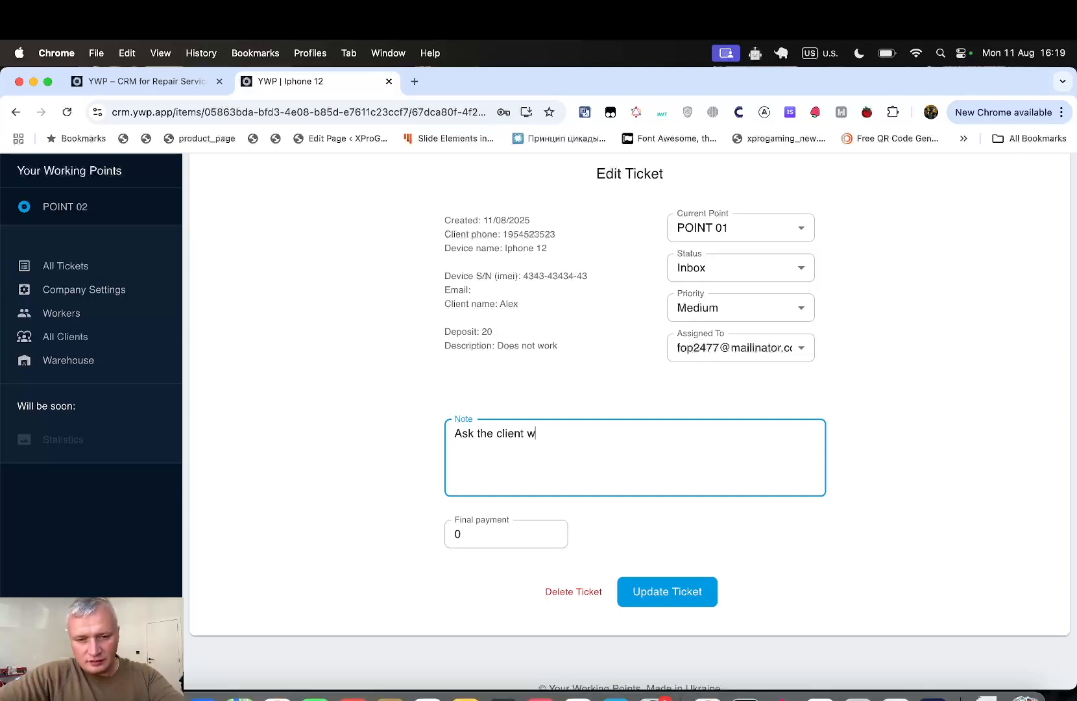
text(hich s)
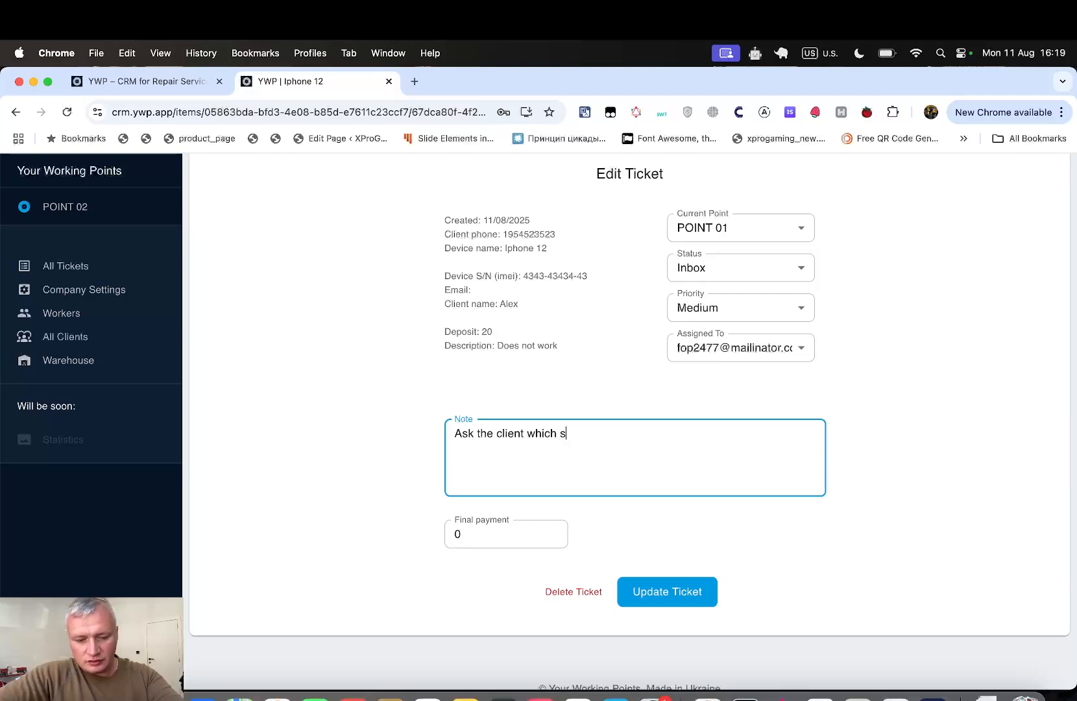
text(creen )
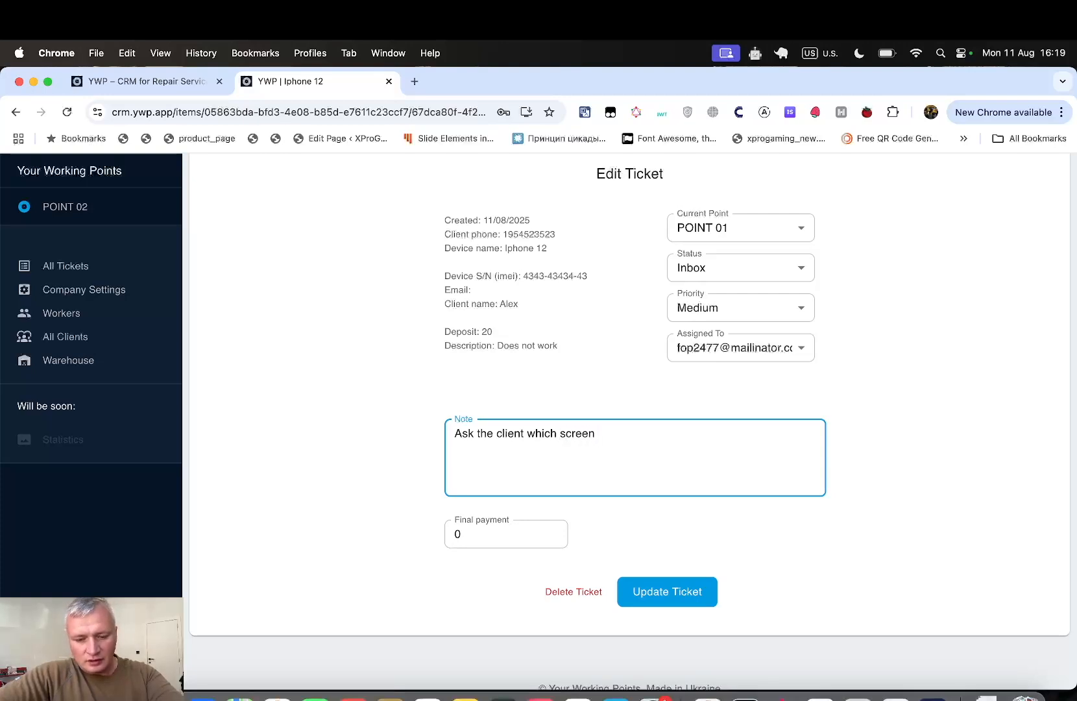
text(to install)
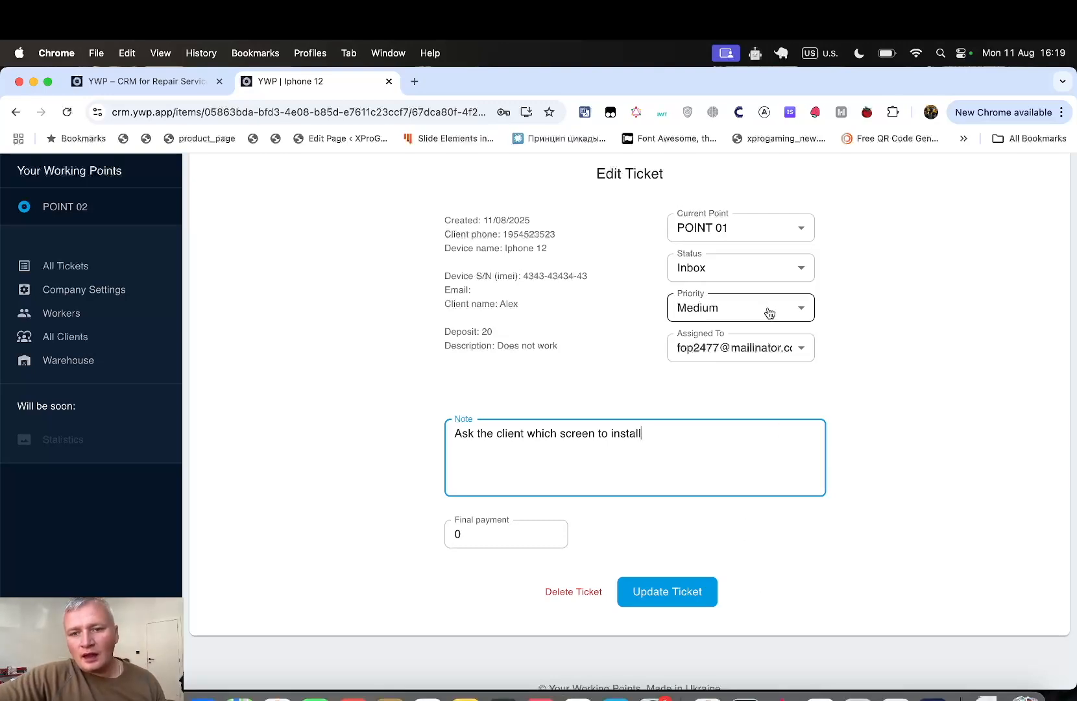
click(772, 274)
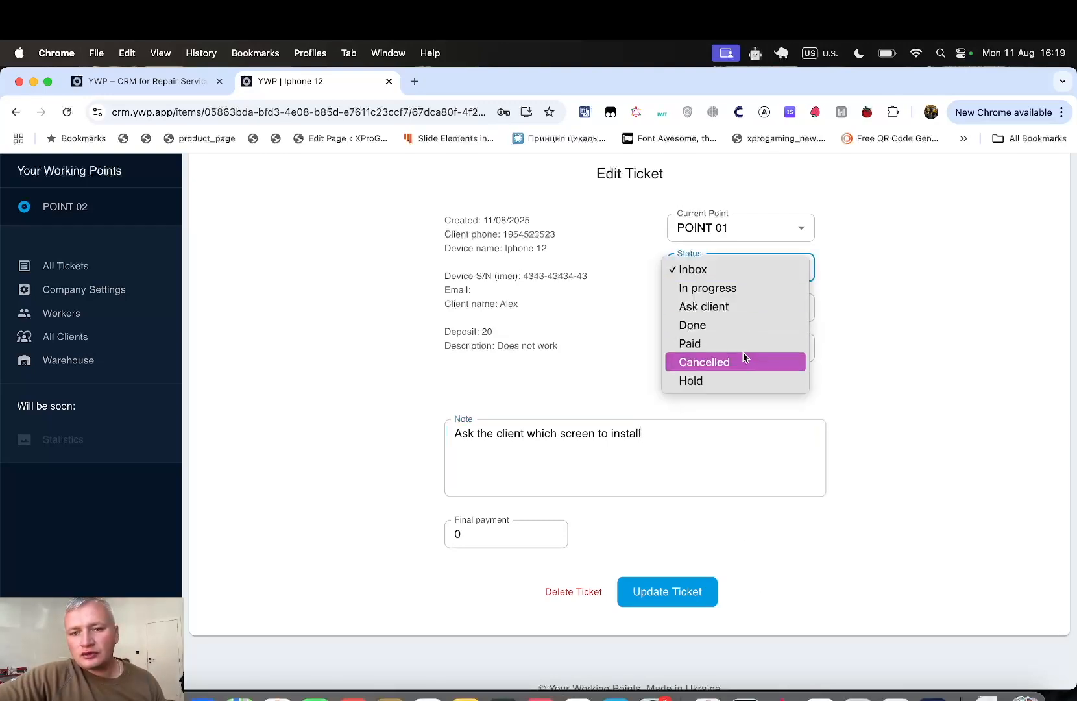
click(763, 303)
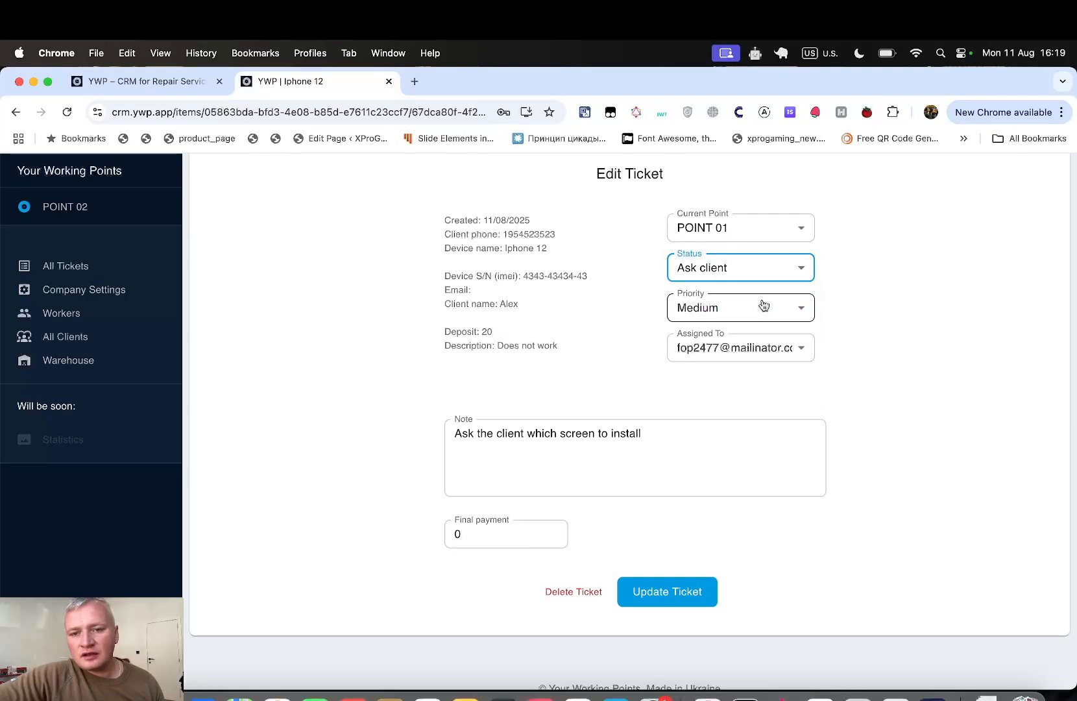
click(683, 348)
click(707, 349)
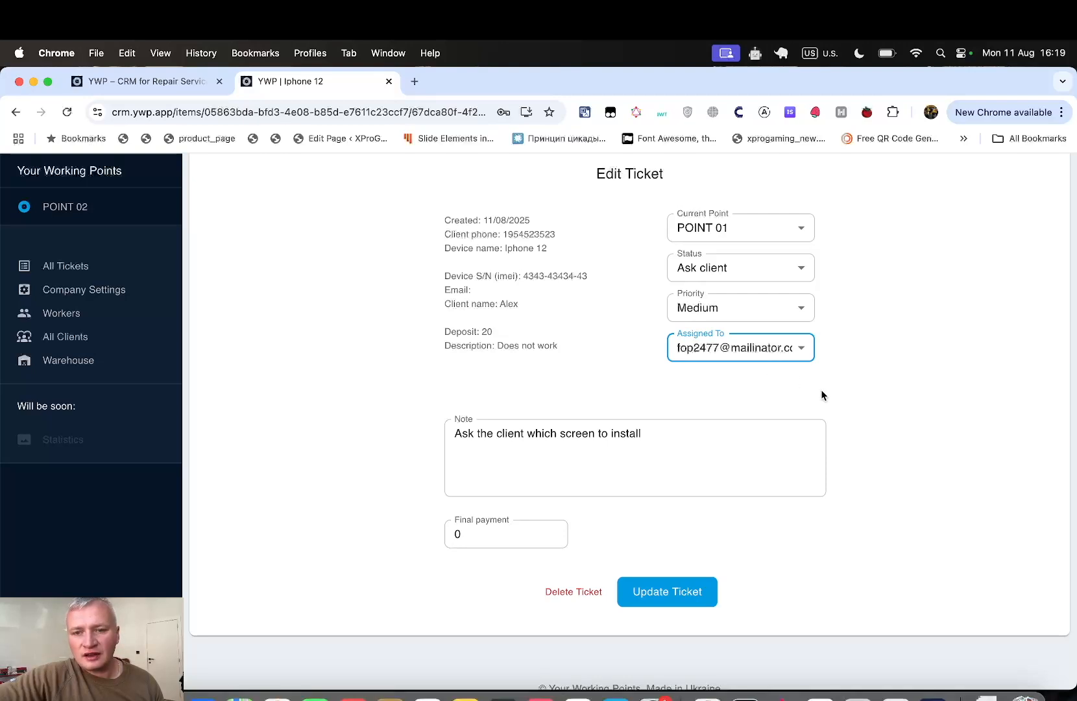
click(686, 603)
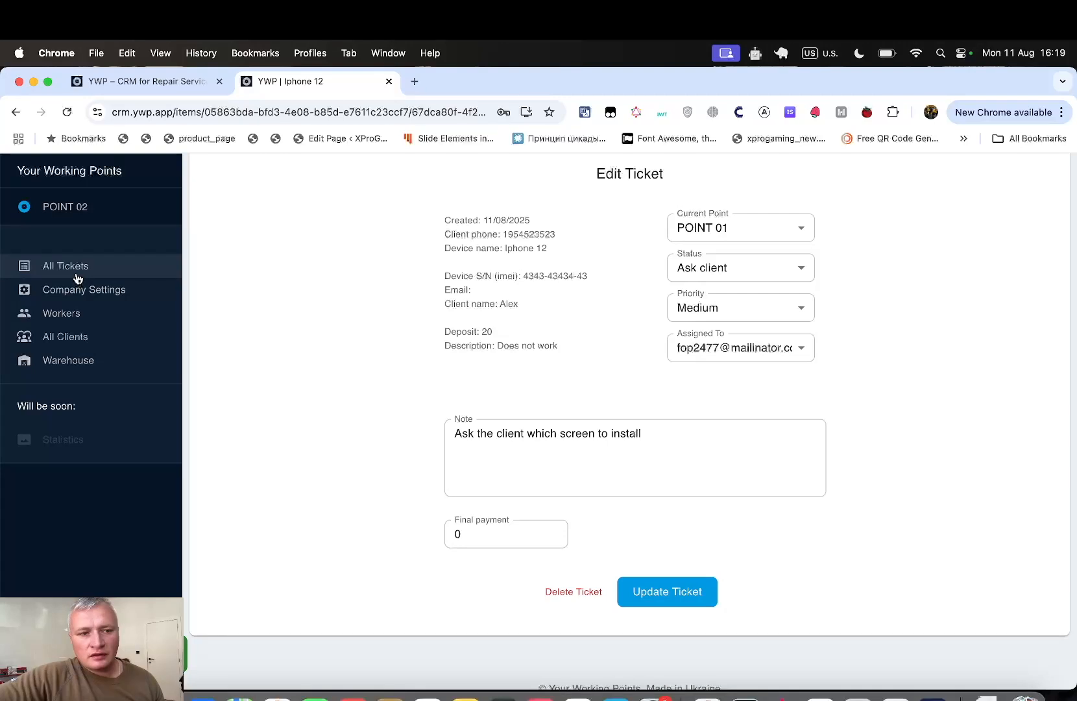
click(118, 273)
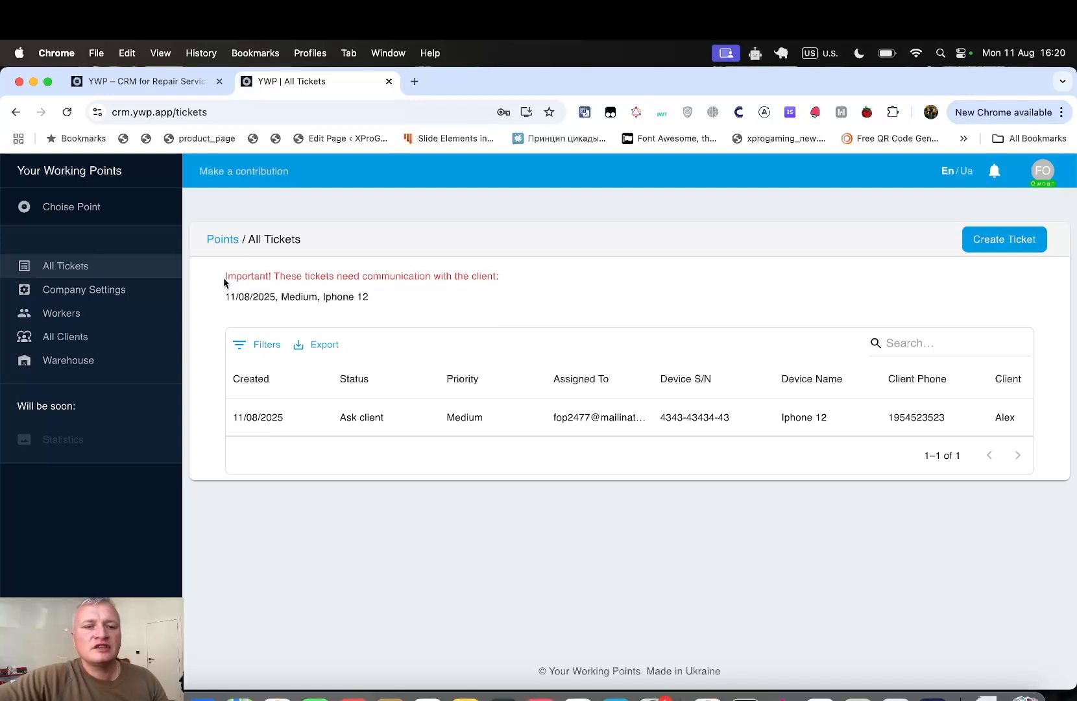
drag(226, 275, 501, 282)
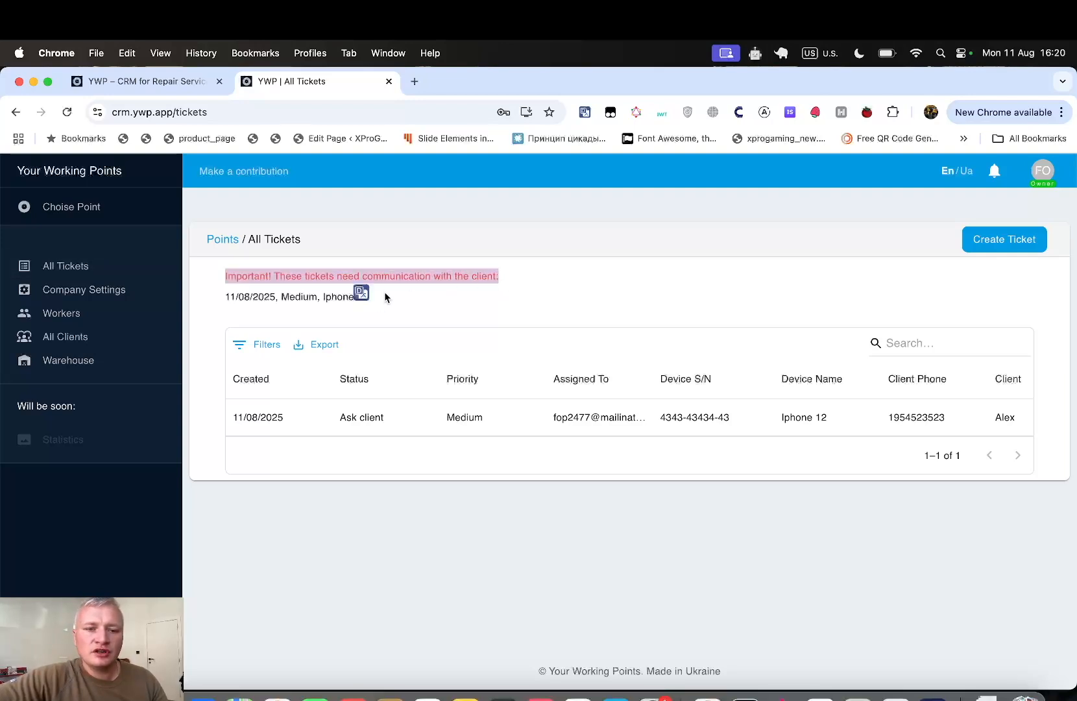
click(507, 287)
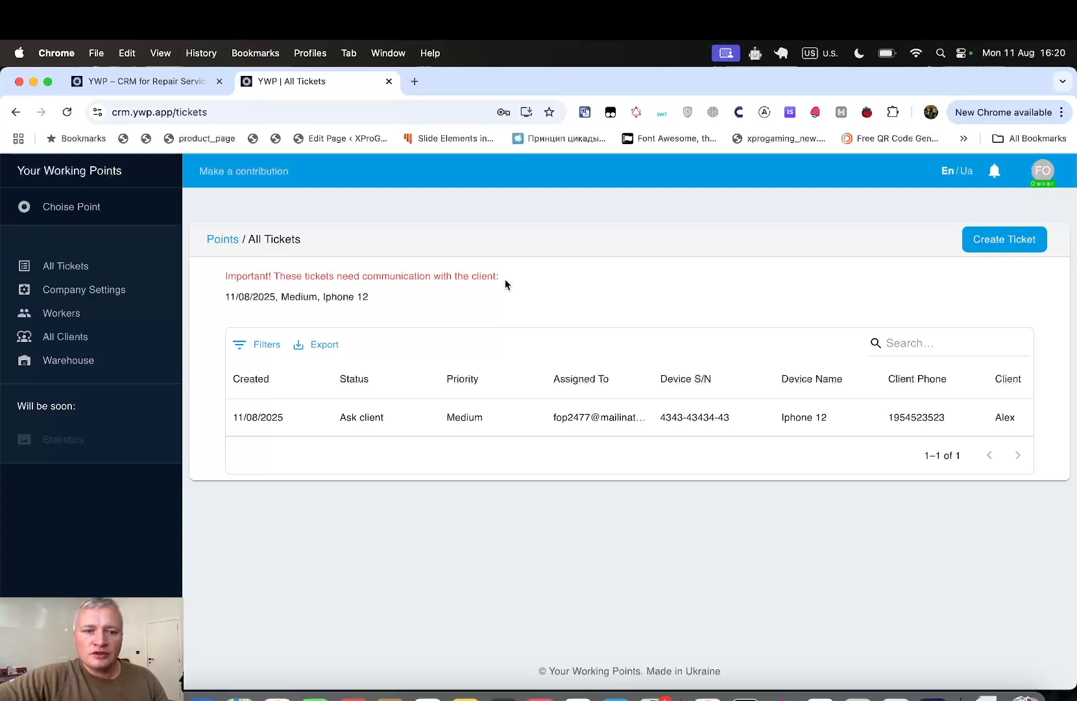
drag(504, 281, 214, 283)
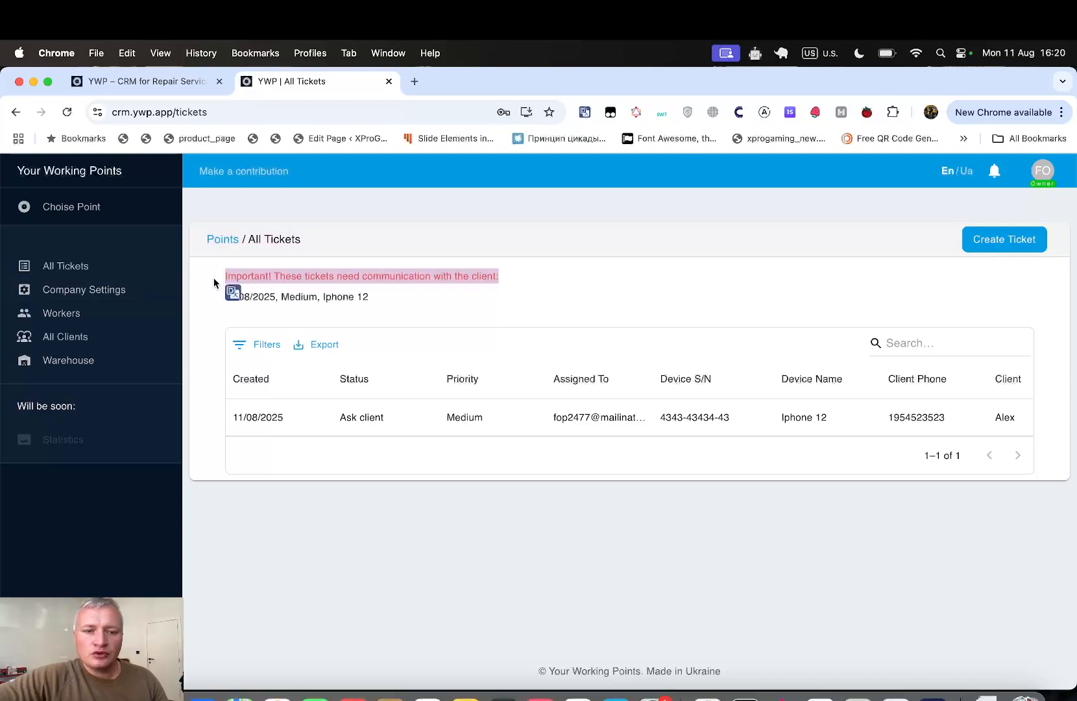
click(386, 297)
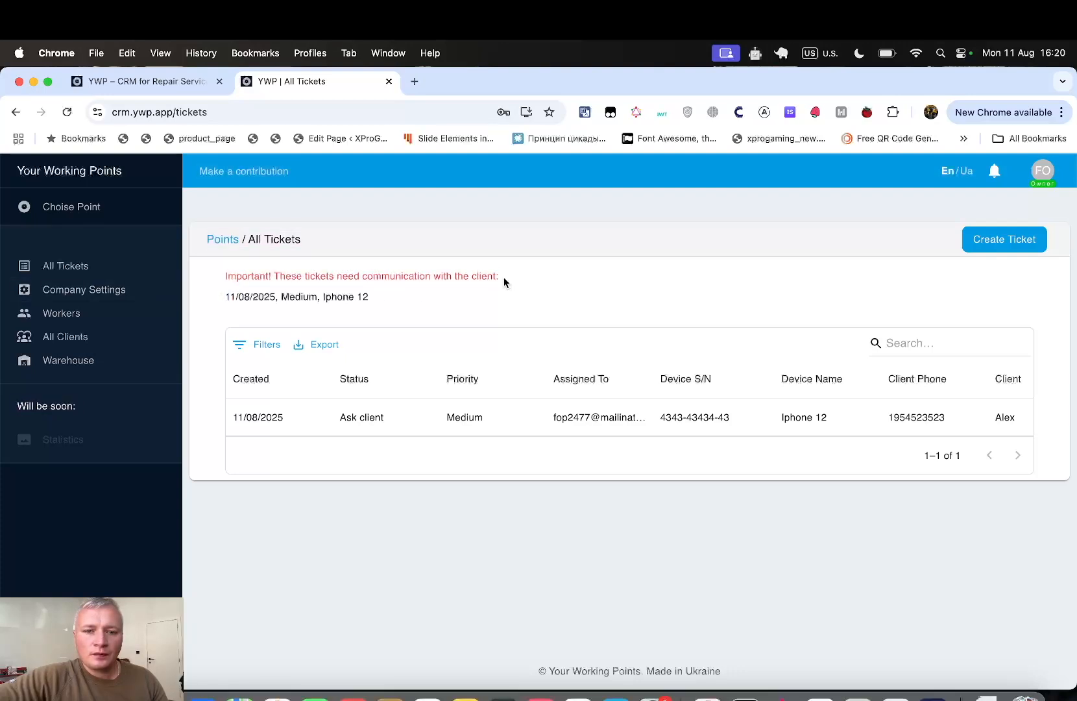
drag(504, 281, 224, 281)
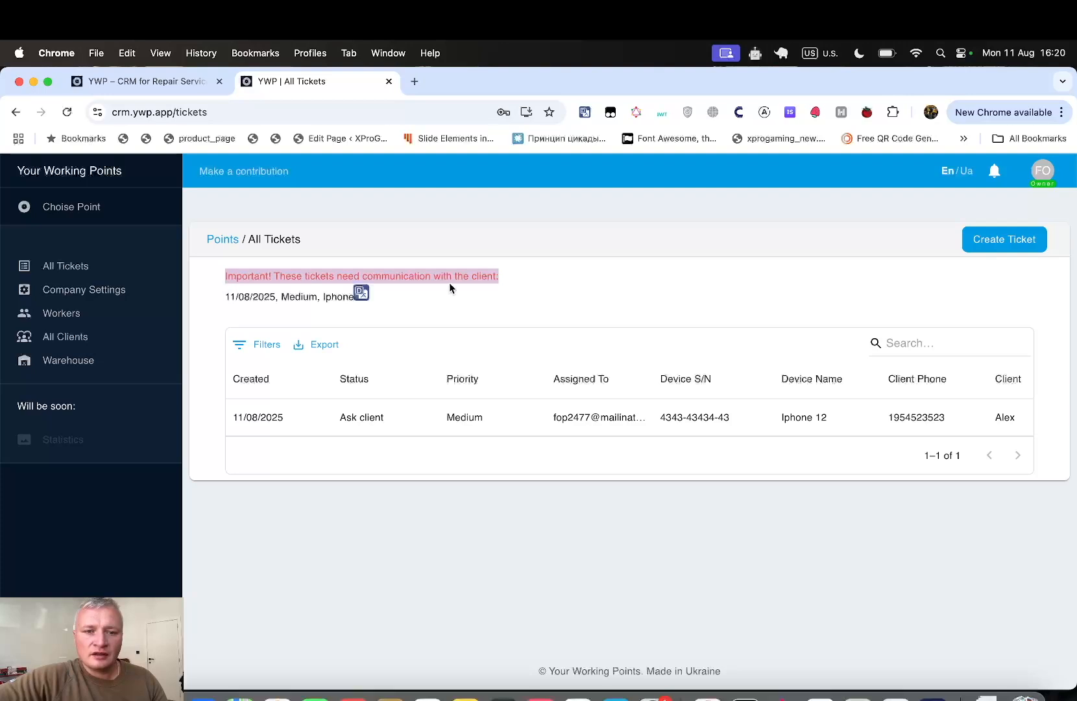
click(463, 291)
drag(504, 279, 214, 283)
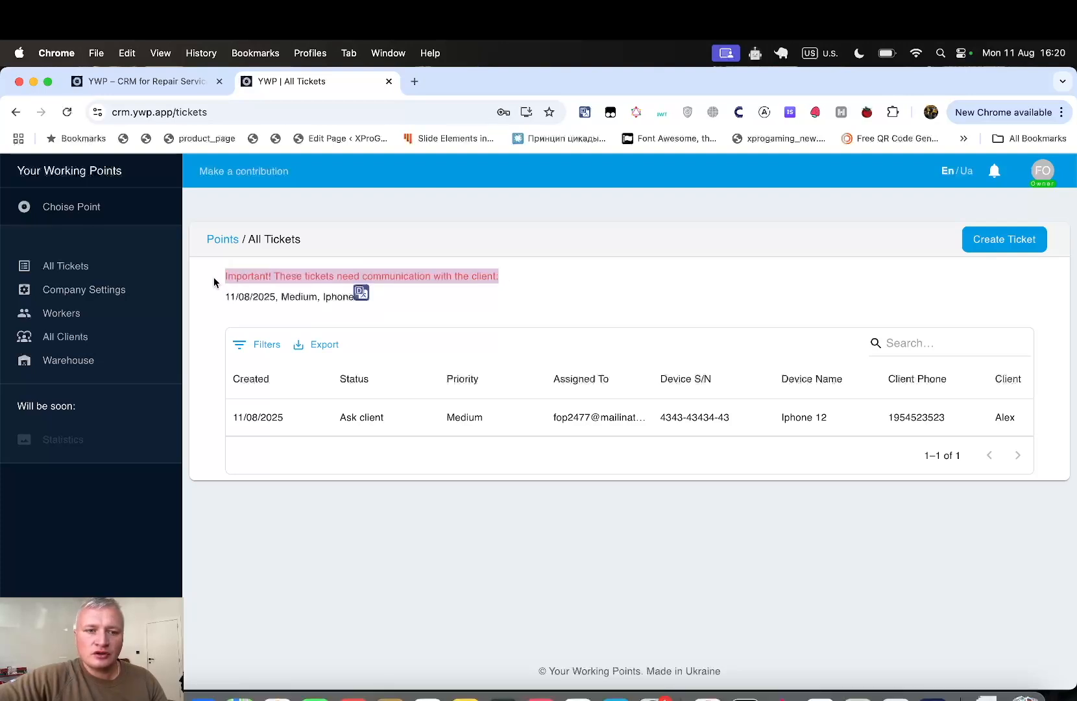
click(504, 266)
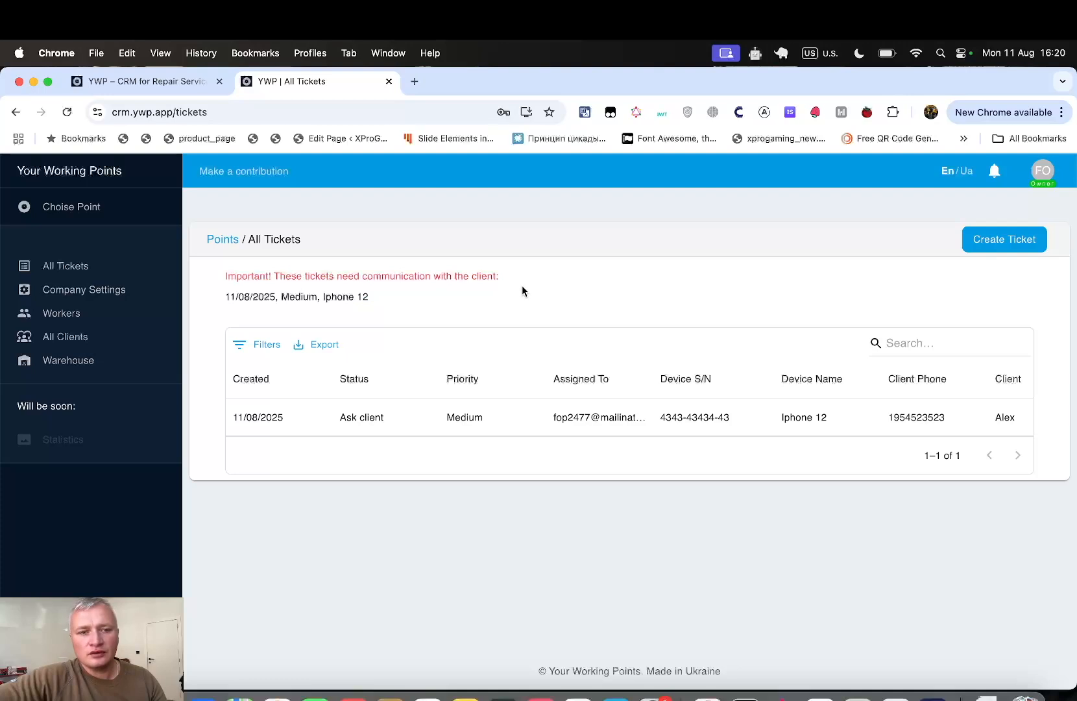
drag(215, 281, 508, 274)
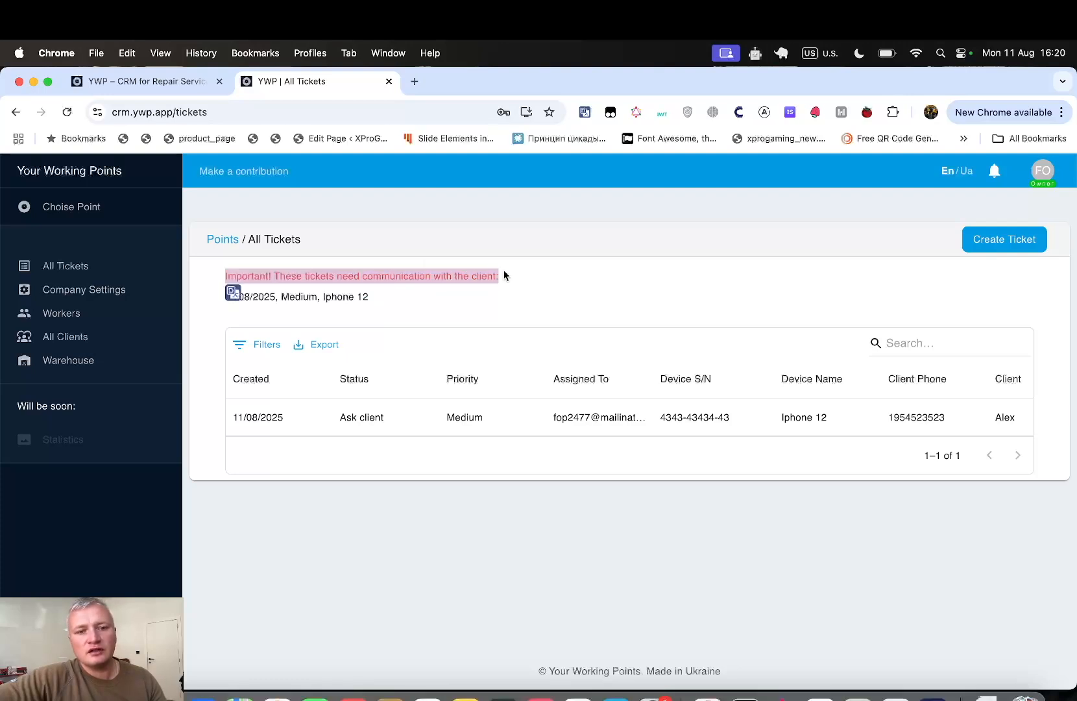
click(452, 306)
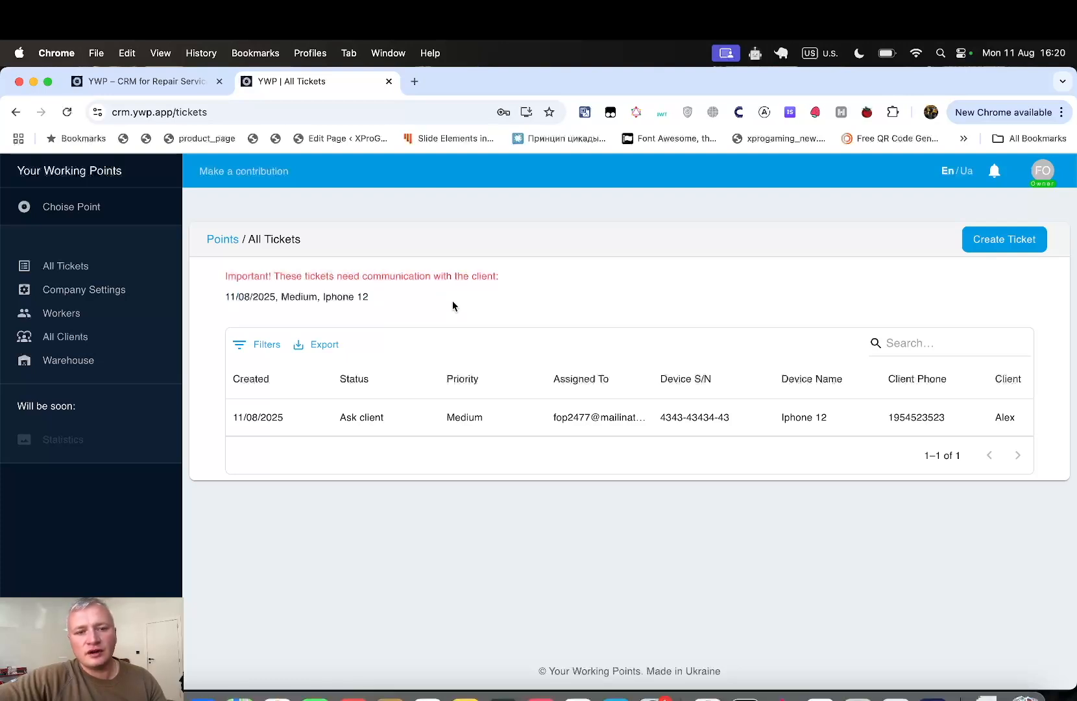
triple_click(228, 280)
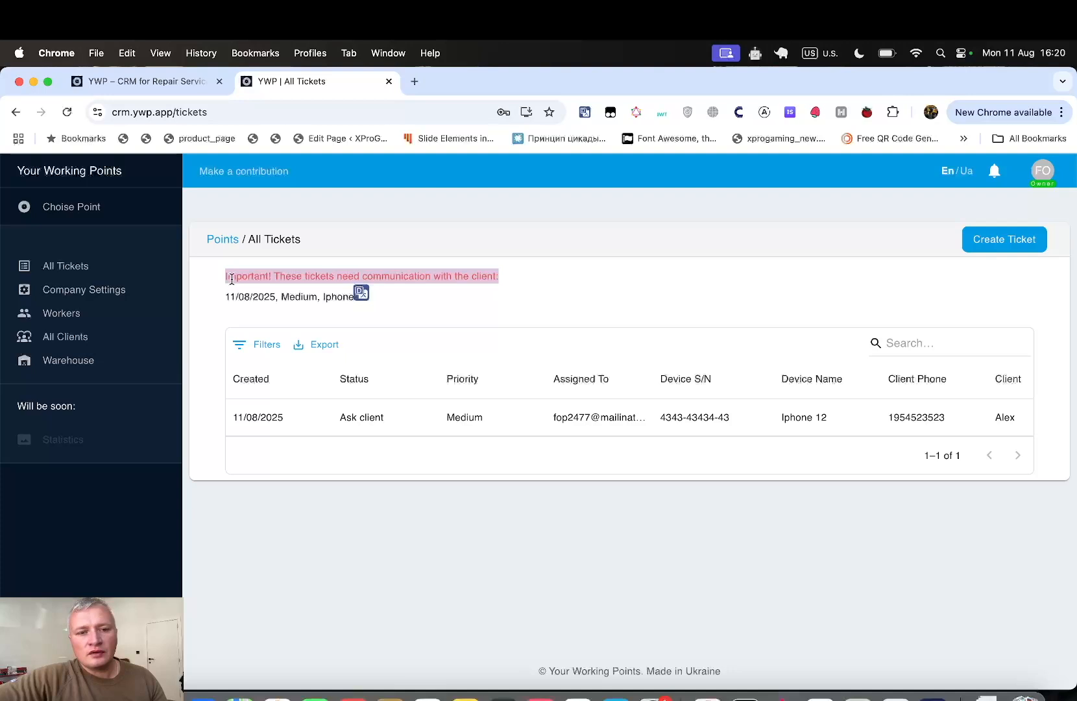
click(414, 295)
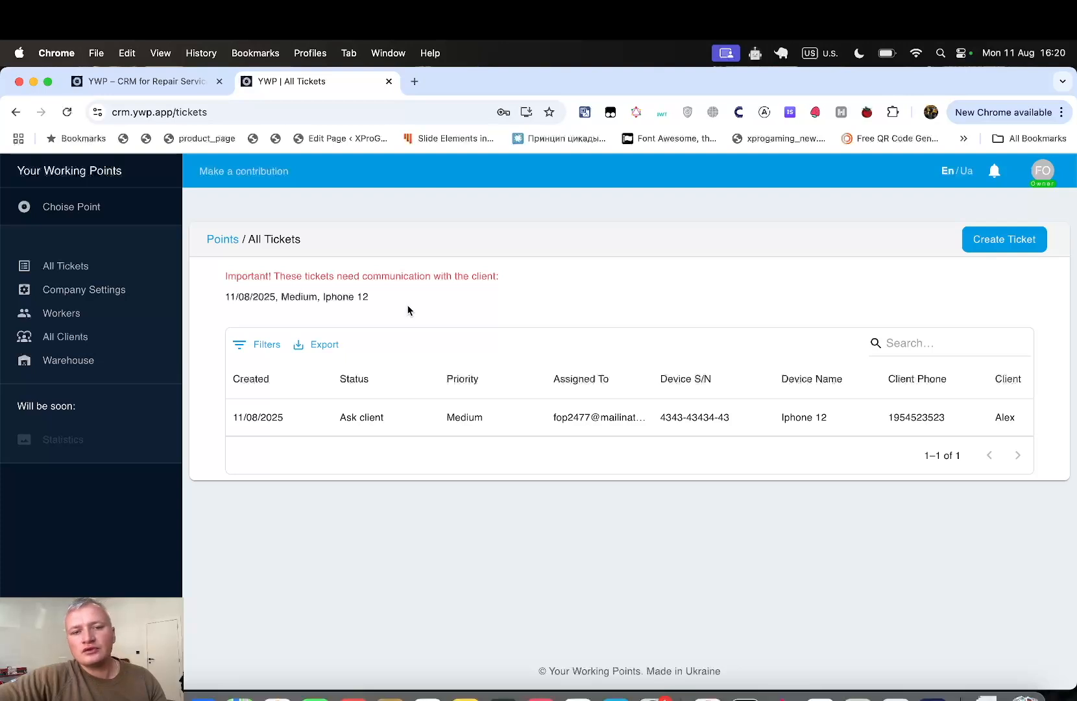
click(361, 297)
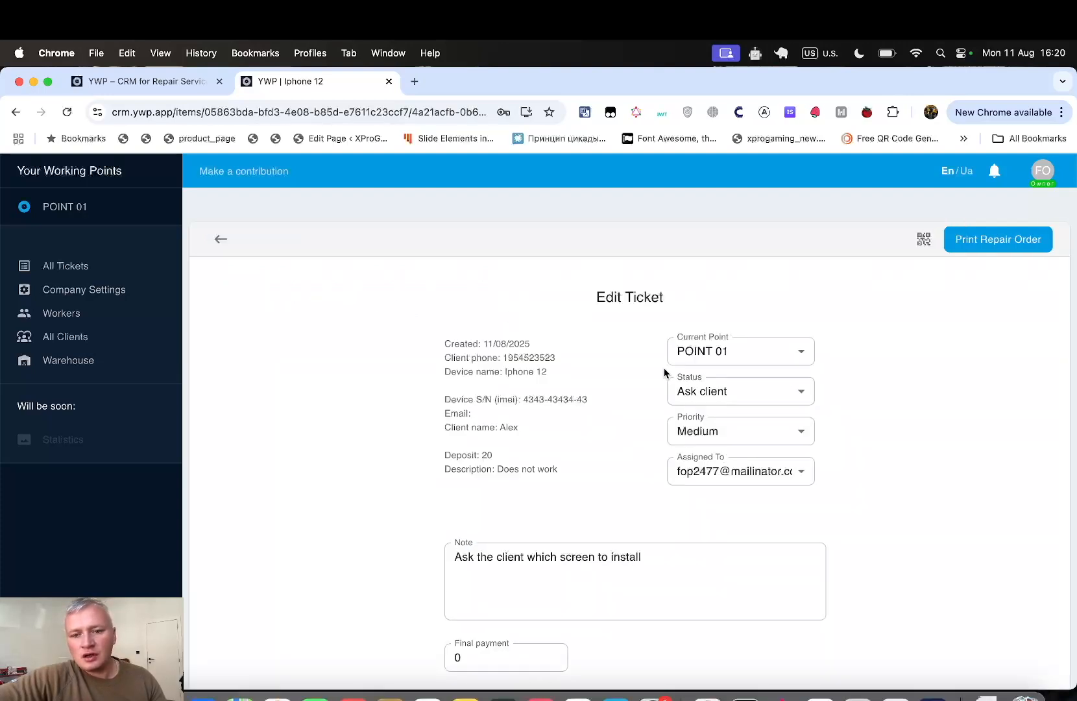
- Add a second line 'option 01' to the ticket's note
scroll(664, 373, down, 1)
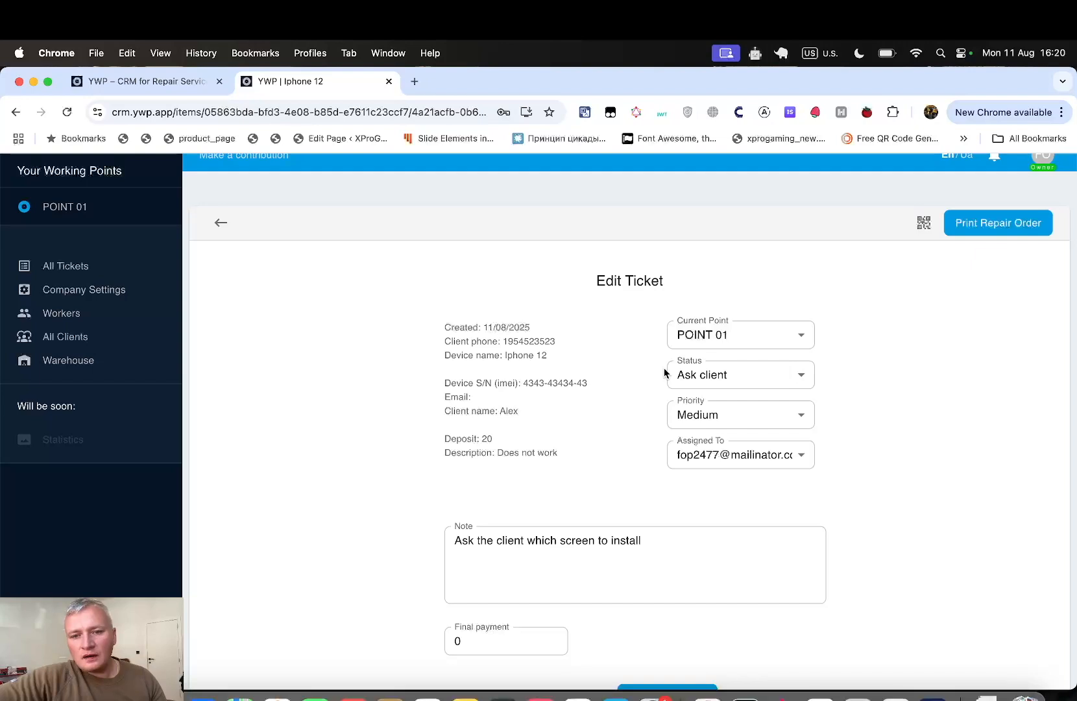
scroll(789, 487, down, 3)
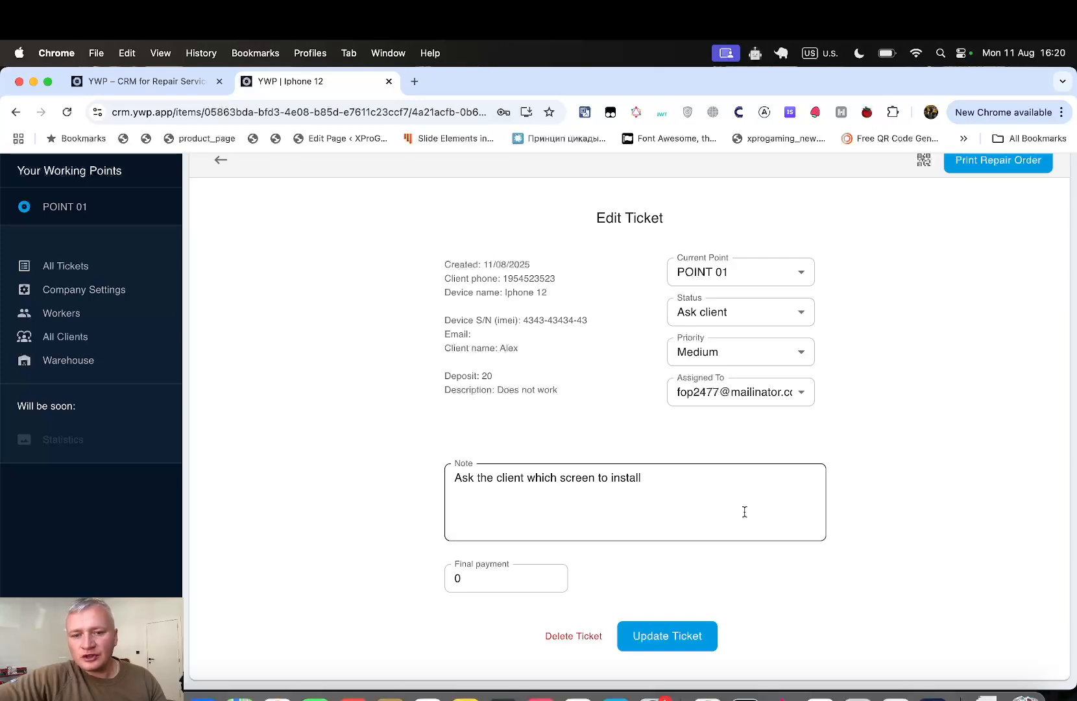
click(706, 495)
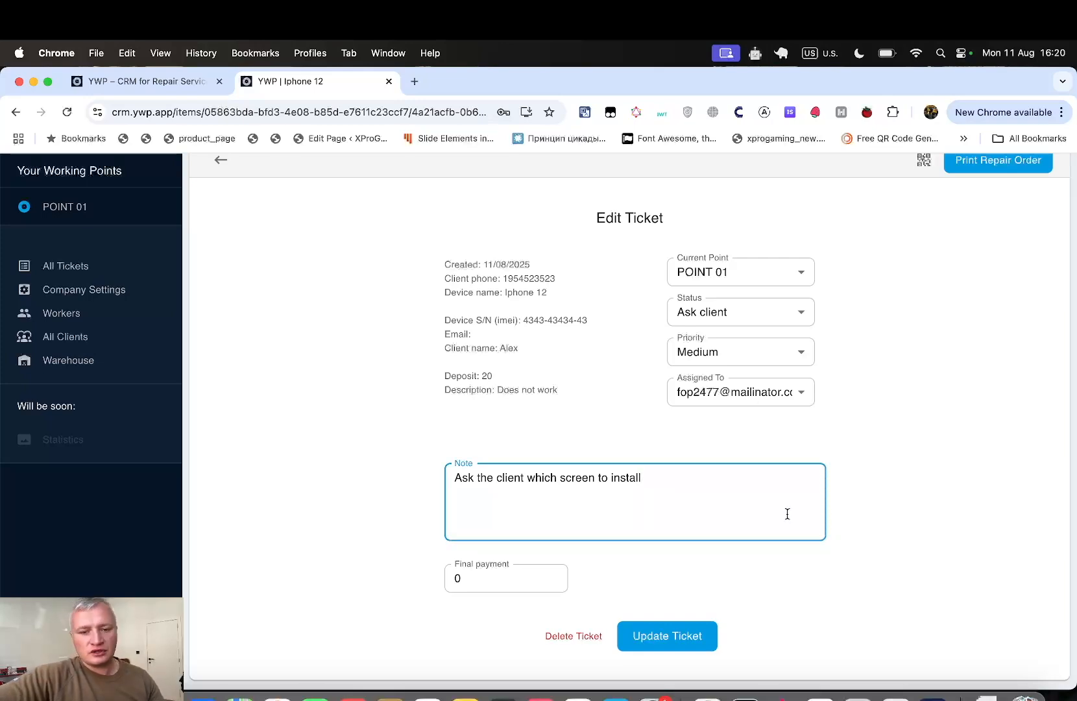
key(Return)
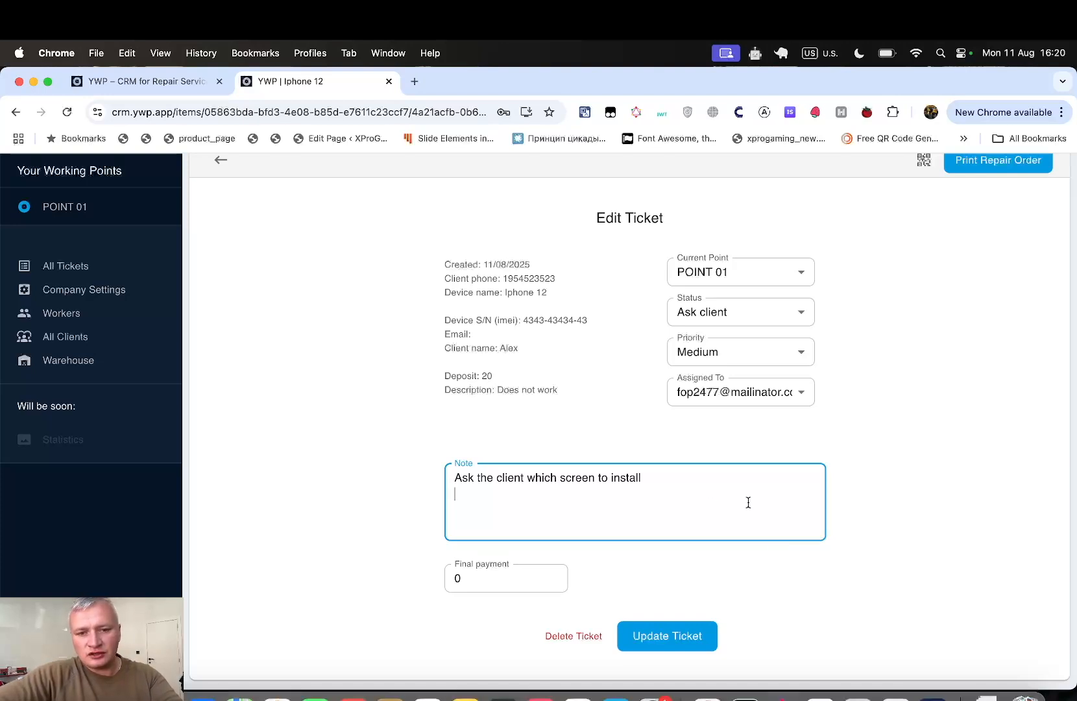
text(op)
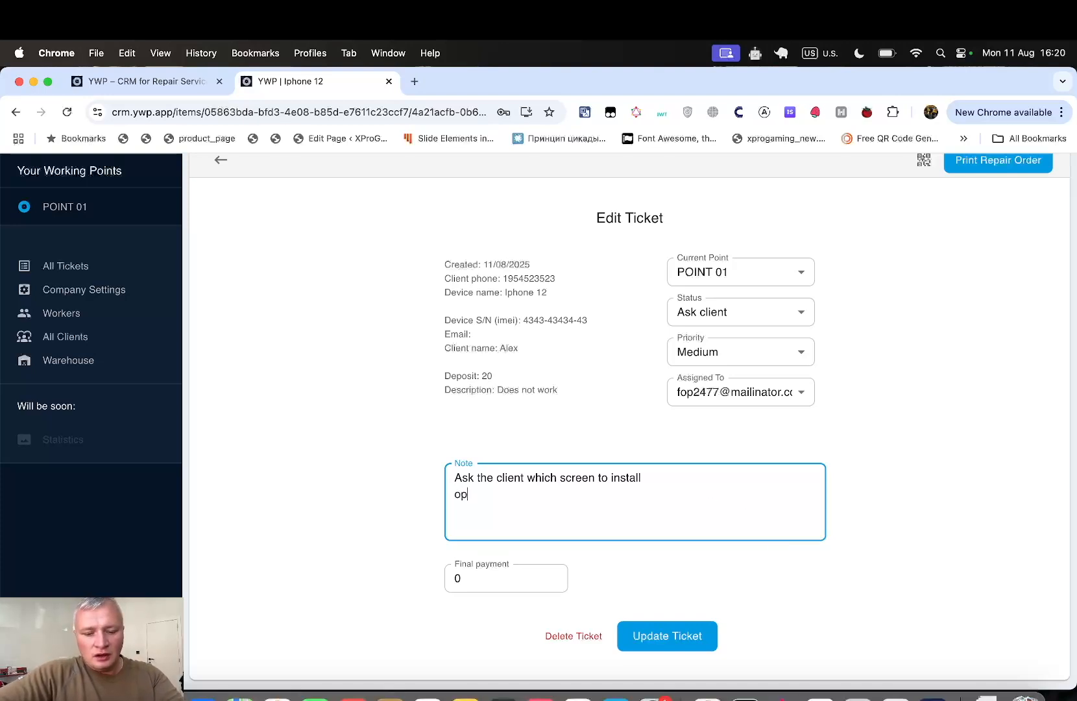
text(tion )
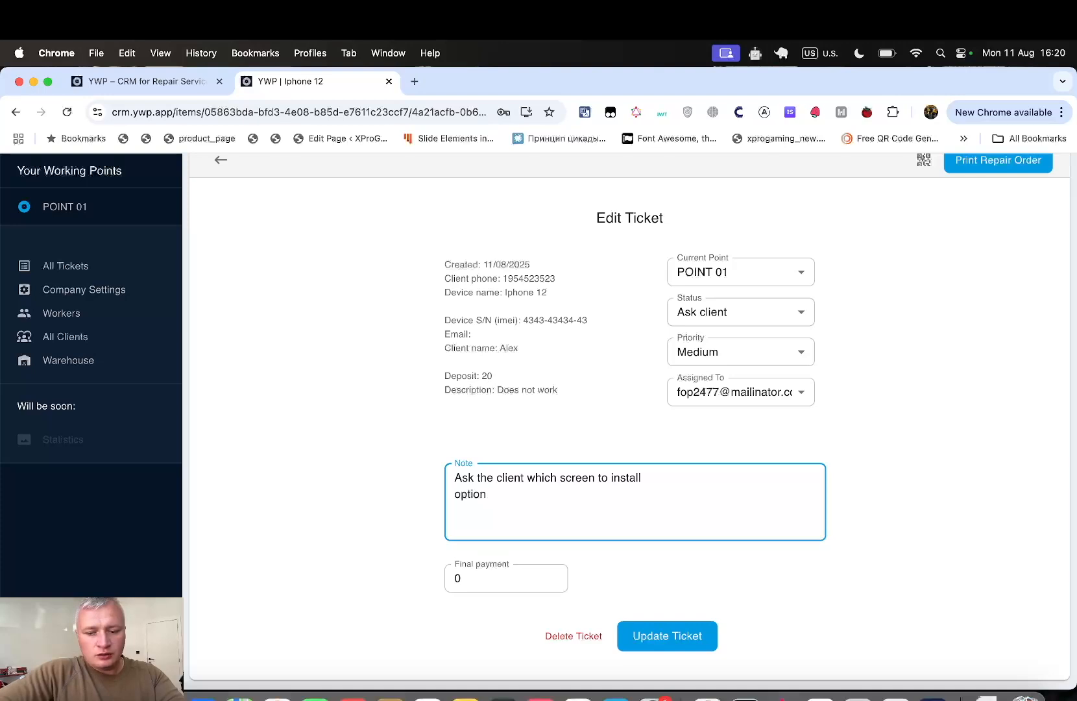
text(01)
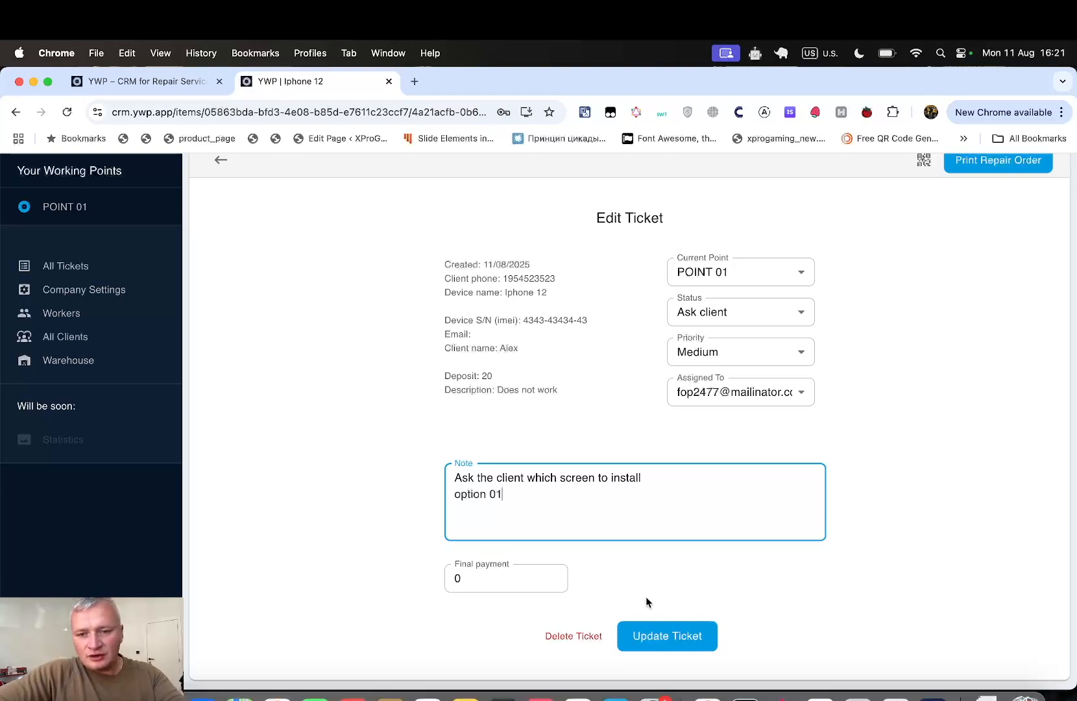
- Set the status to Inbox, keeping Medium priority and the current assignee, and save the ticket
click(743, 355)
click(621, 318)
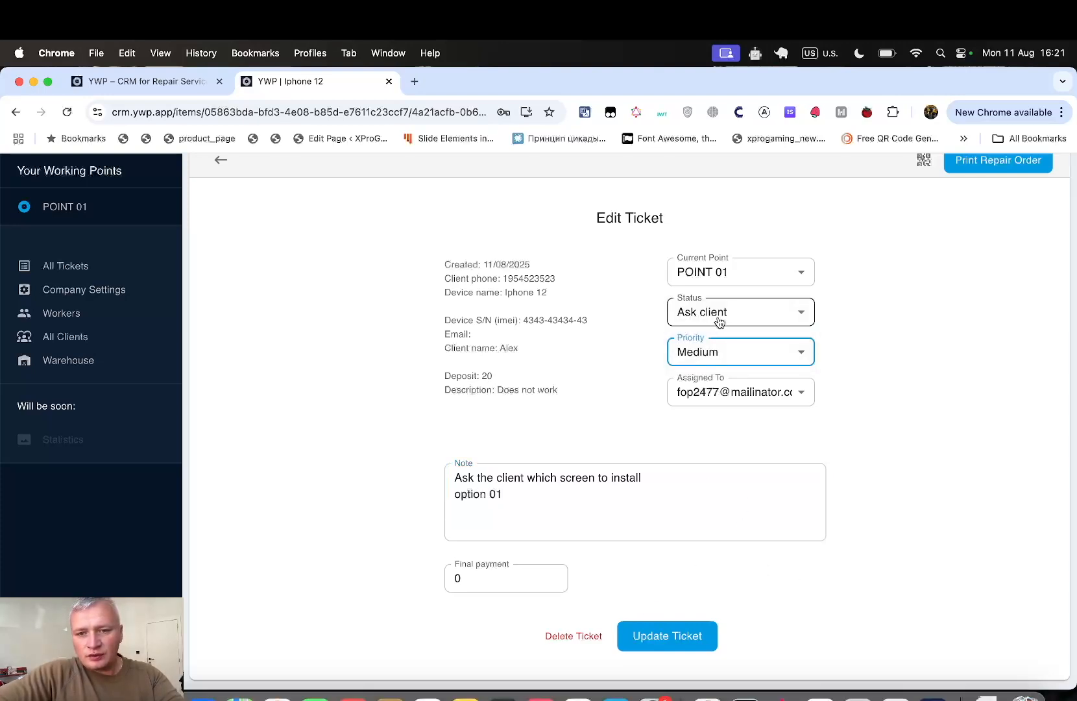
click(719, 322)
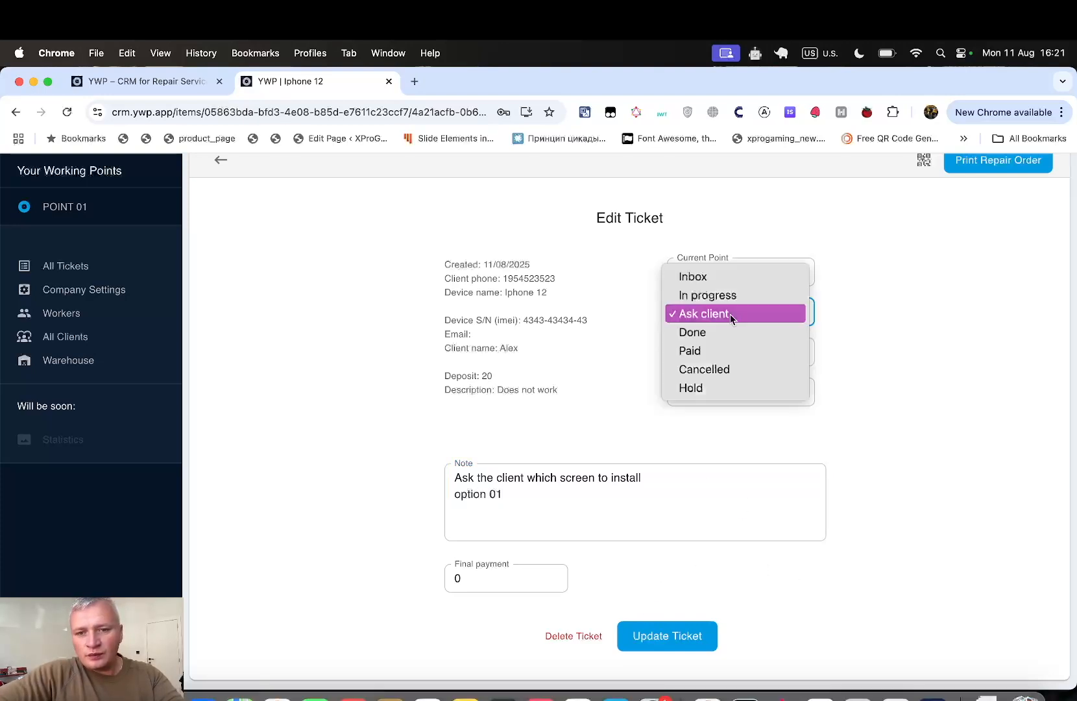
click(725, 276)
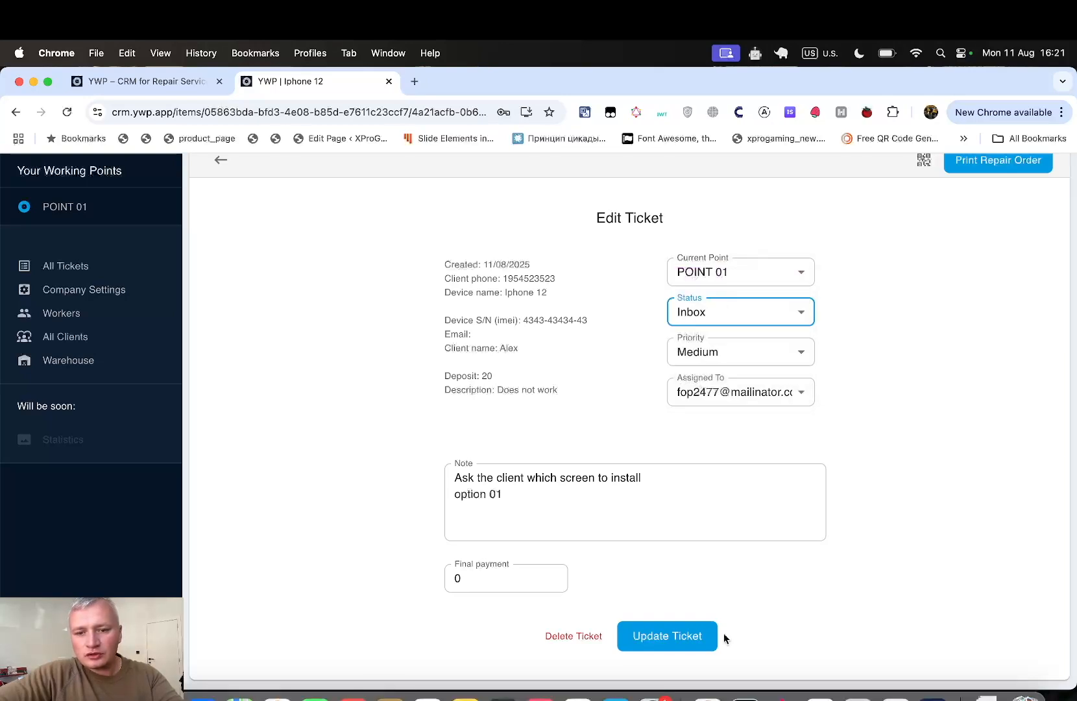
click(757, 392)
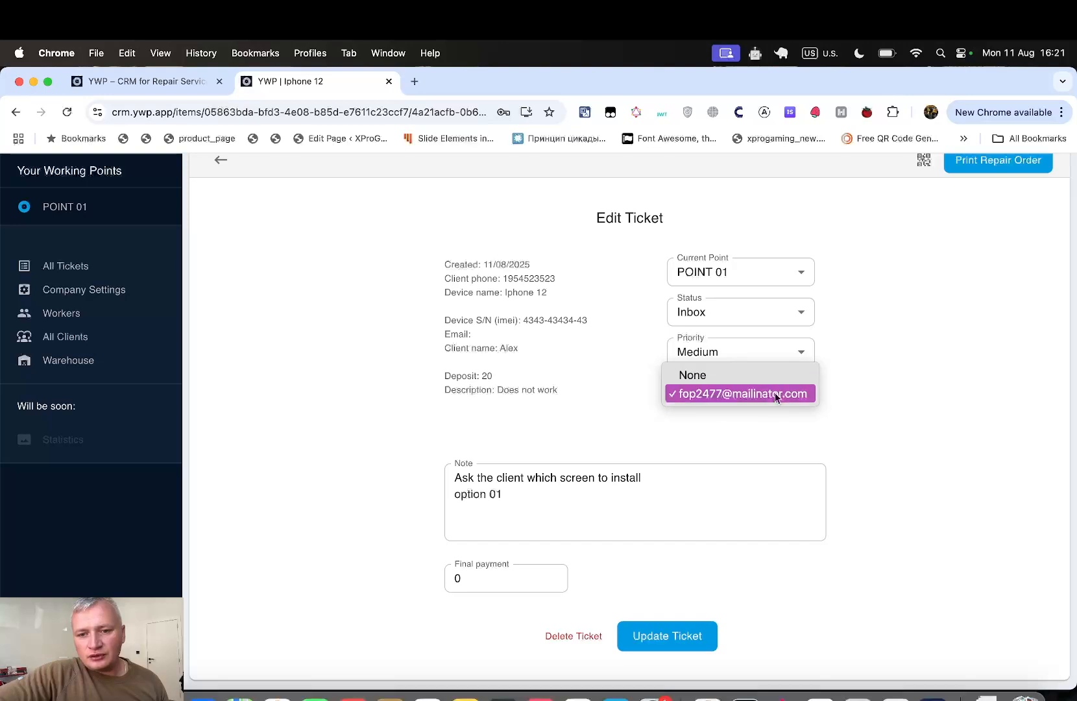
click(777, 392)
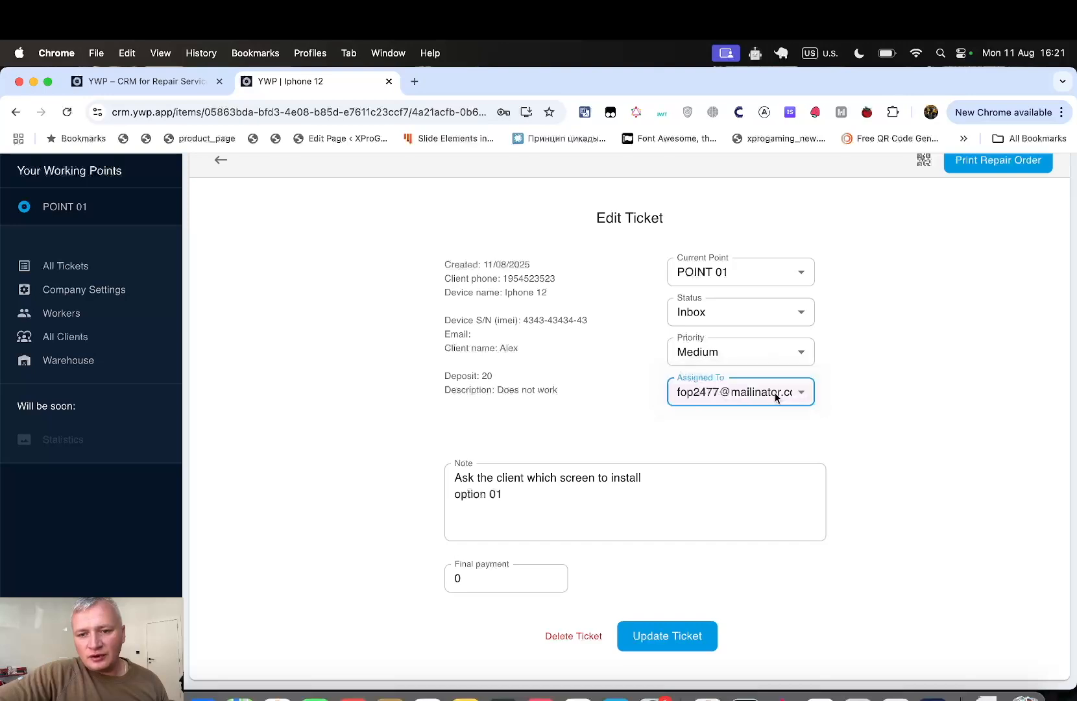
click(706, 638)
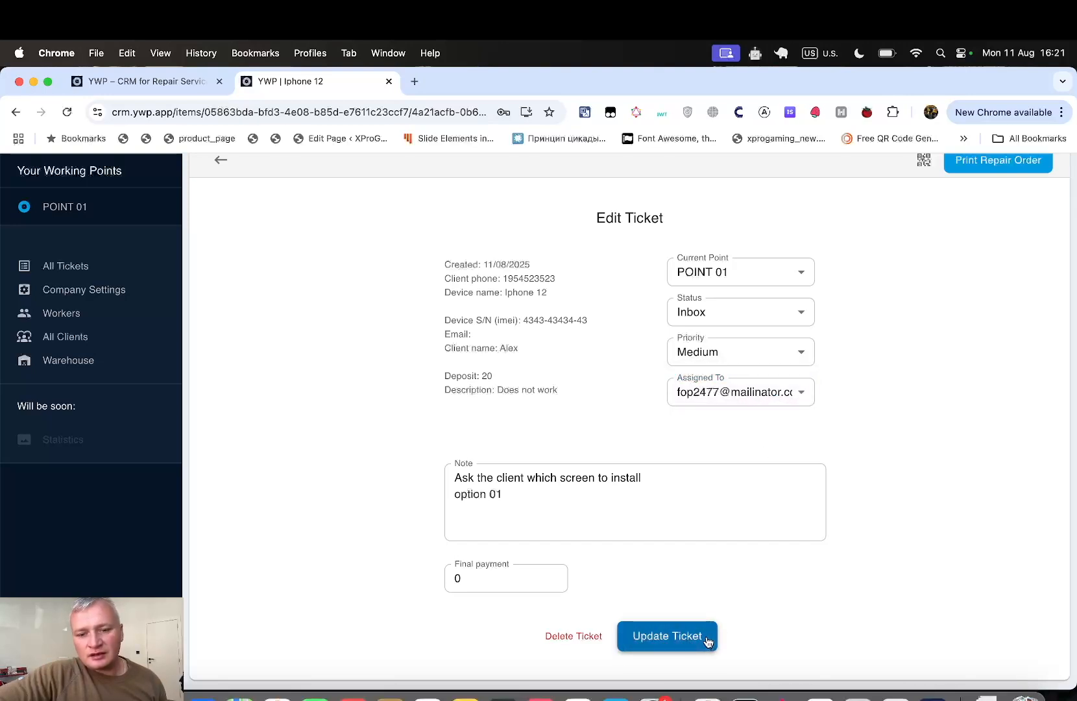
- Start a new warehouse inventory item named 'screen iphone 12'
click(113, 366)
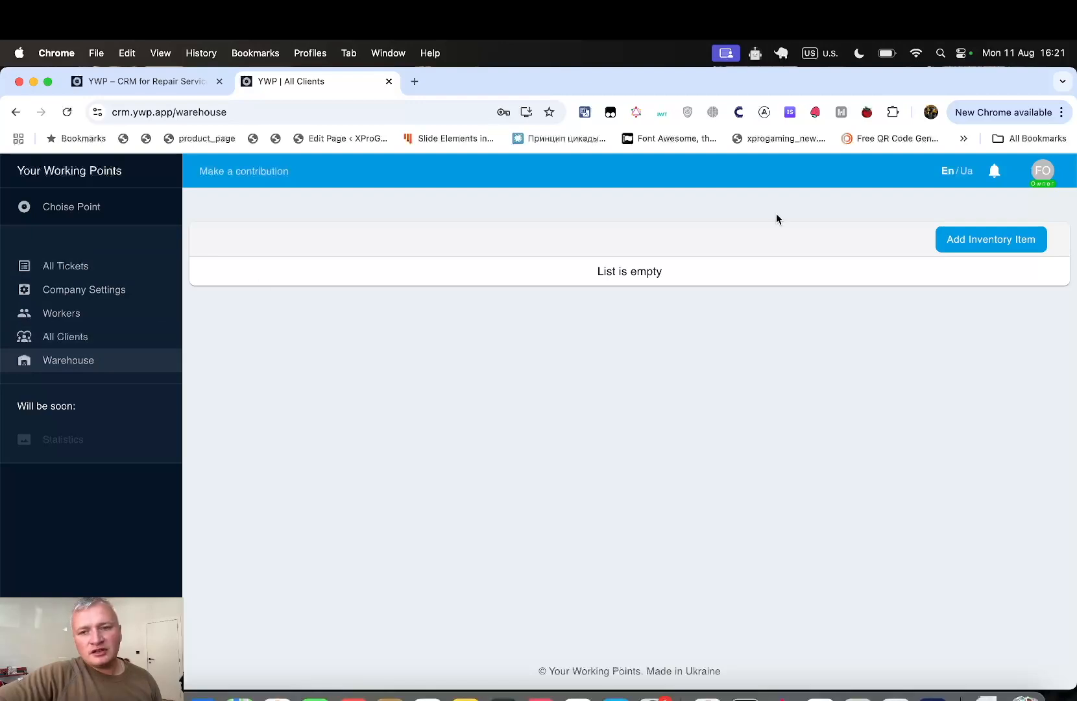
click(981, 256)
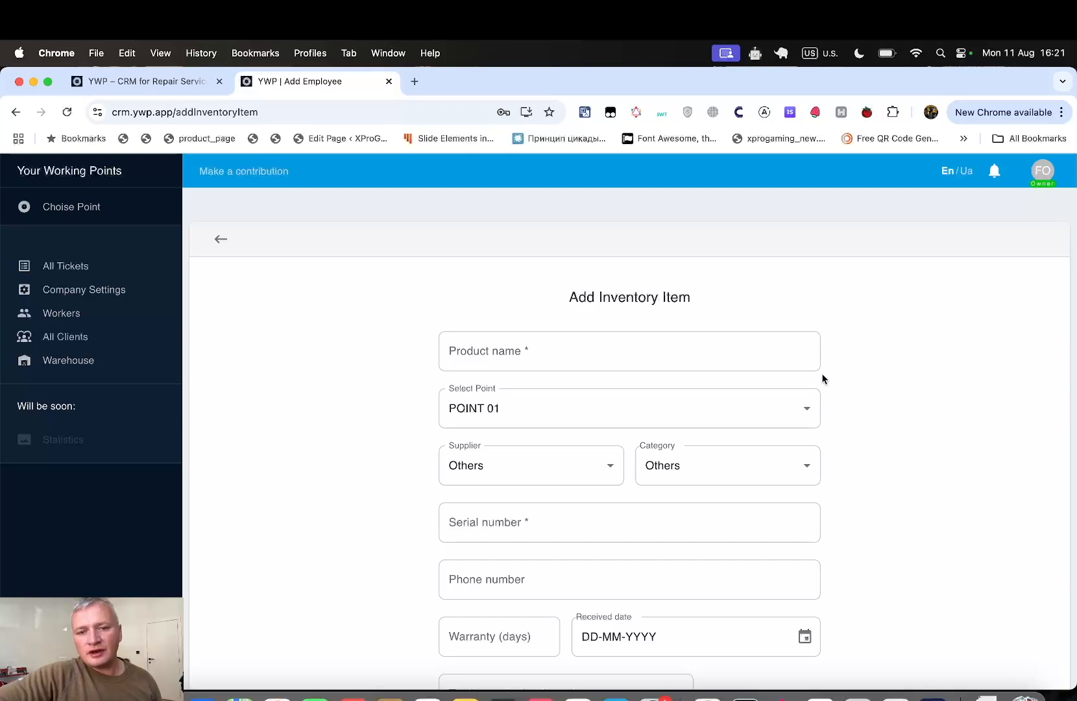
click(782, 357)
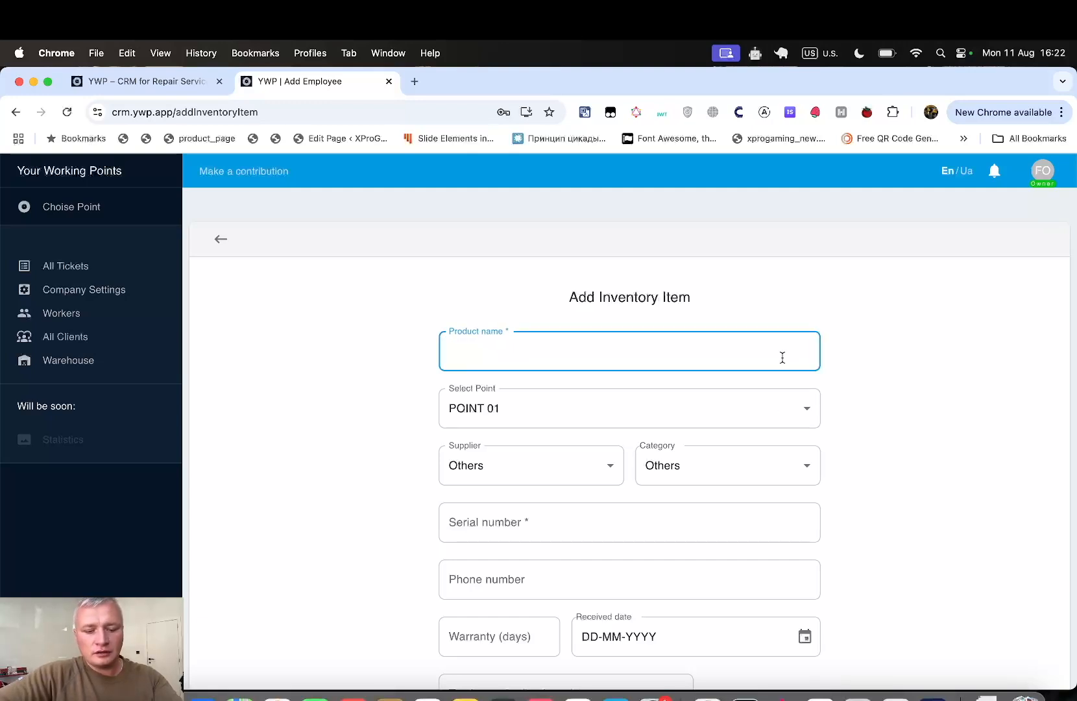
text(screen)
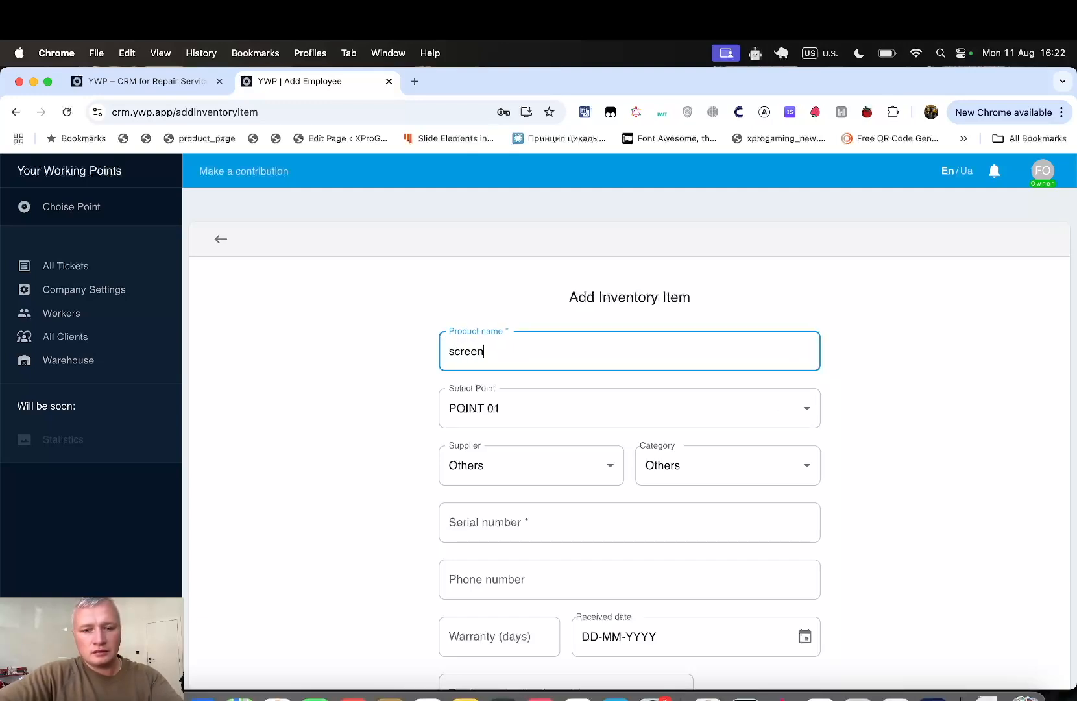
text( ipho)
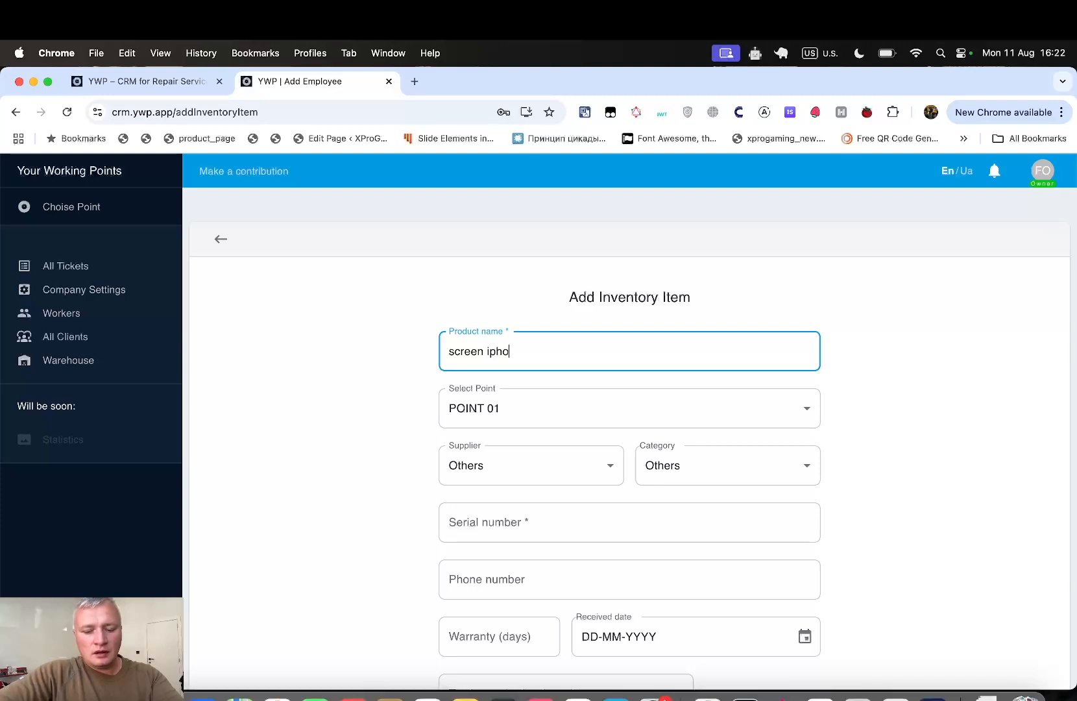
text(n2)
text(e 12)
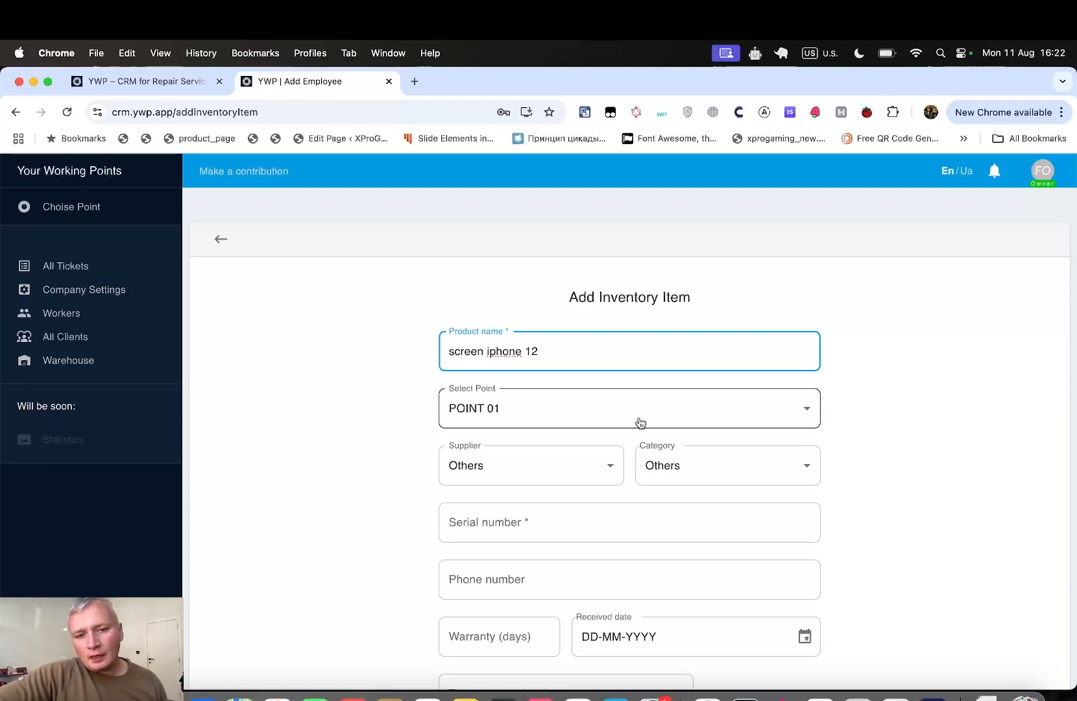
scroll(697, 439, down, 3)
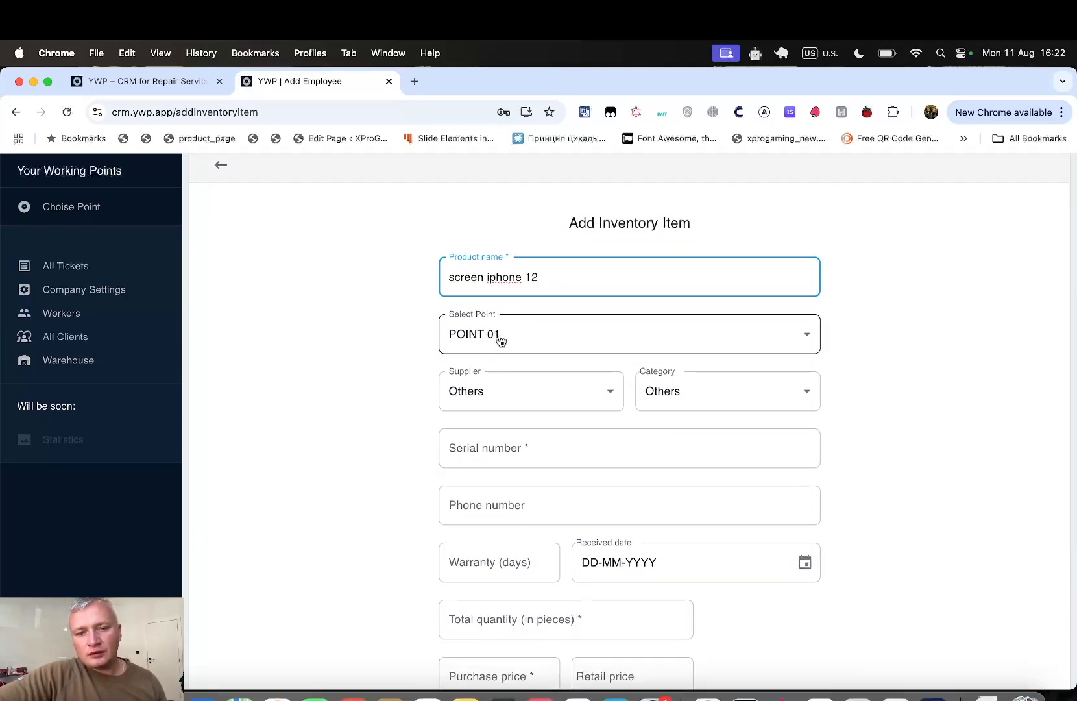
scroll(629, 455, down, 2)
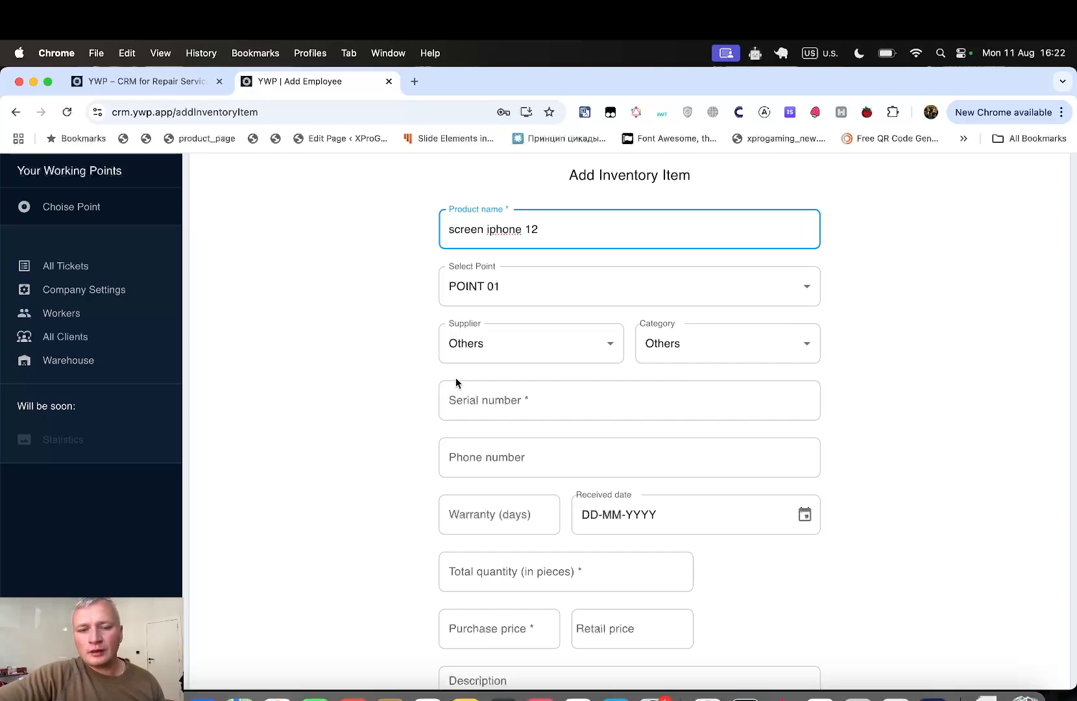
click(493, 354)
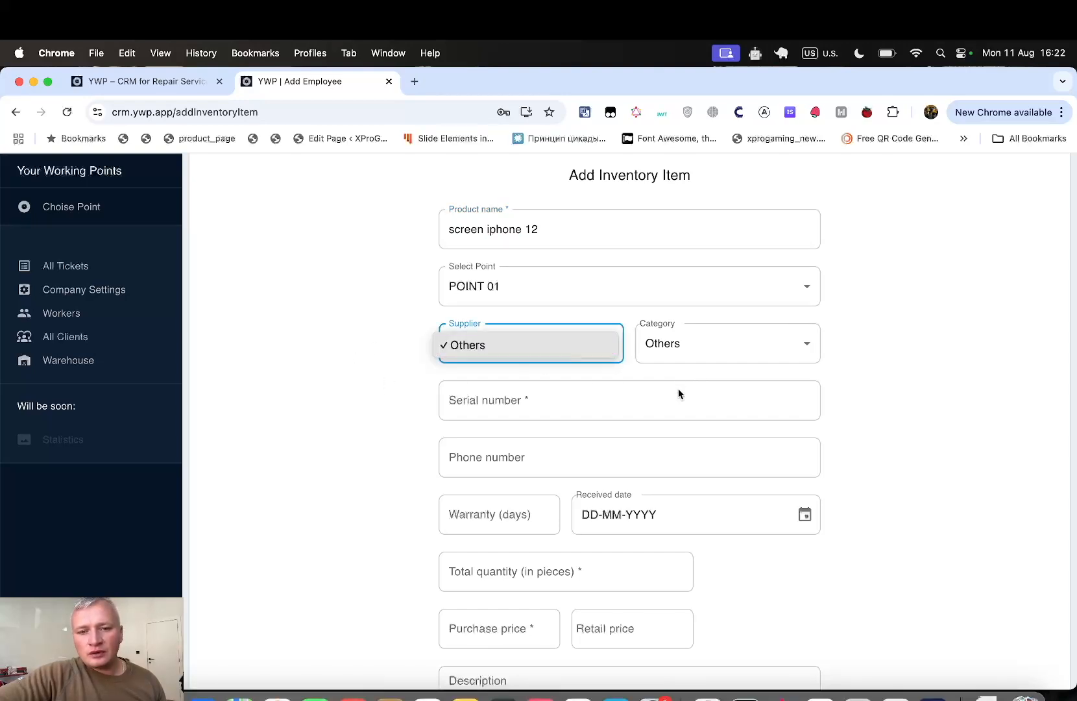
click(696, 369)
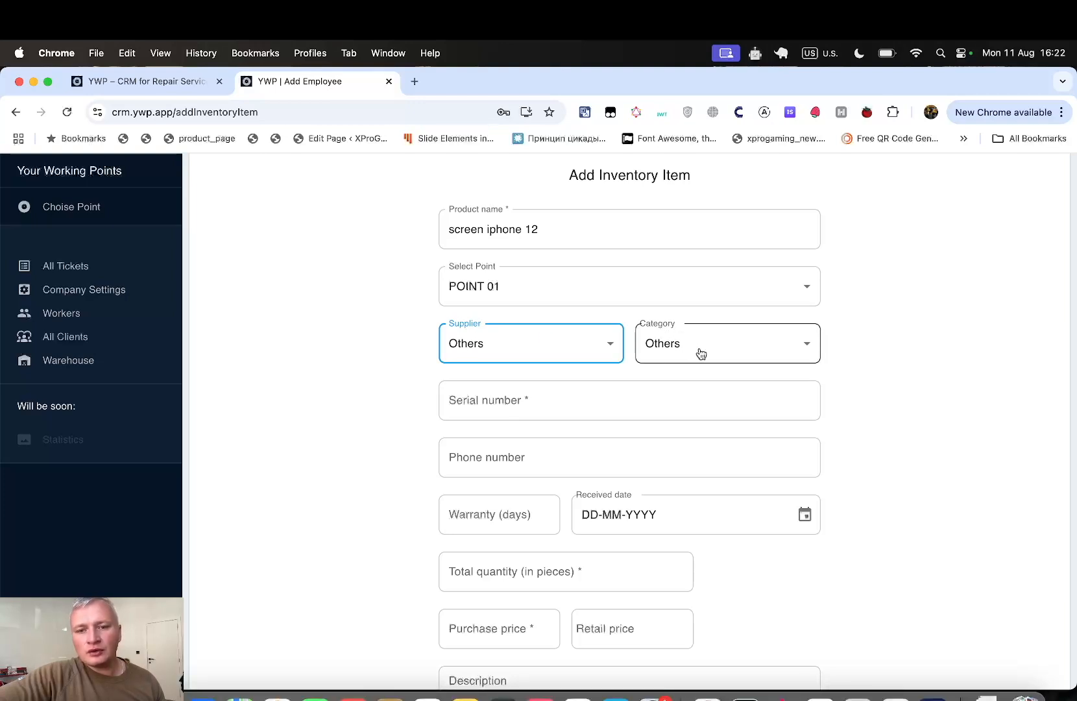
scroll(856, 374, down, 2)
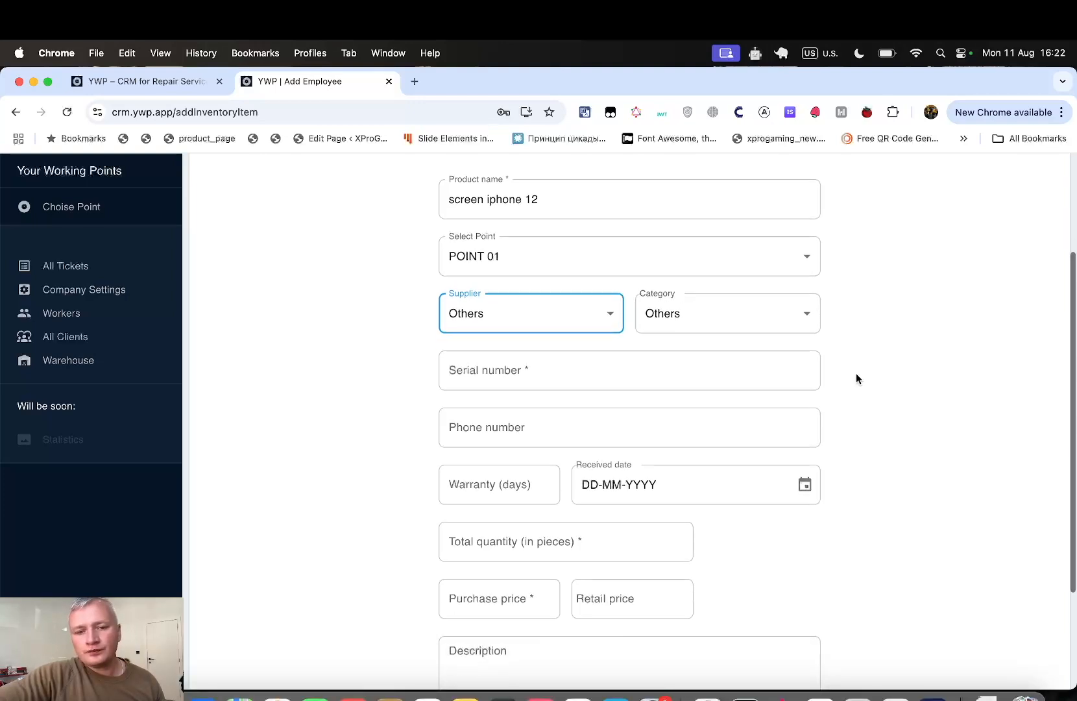
click(672, 361)
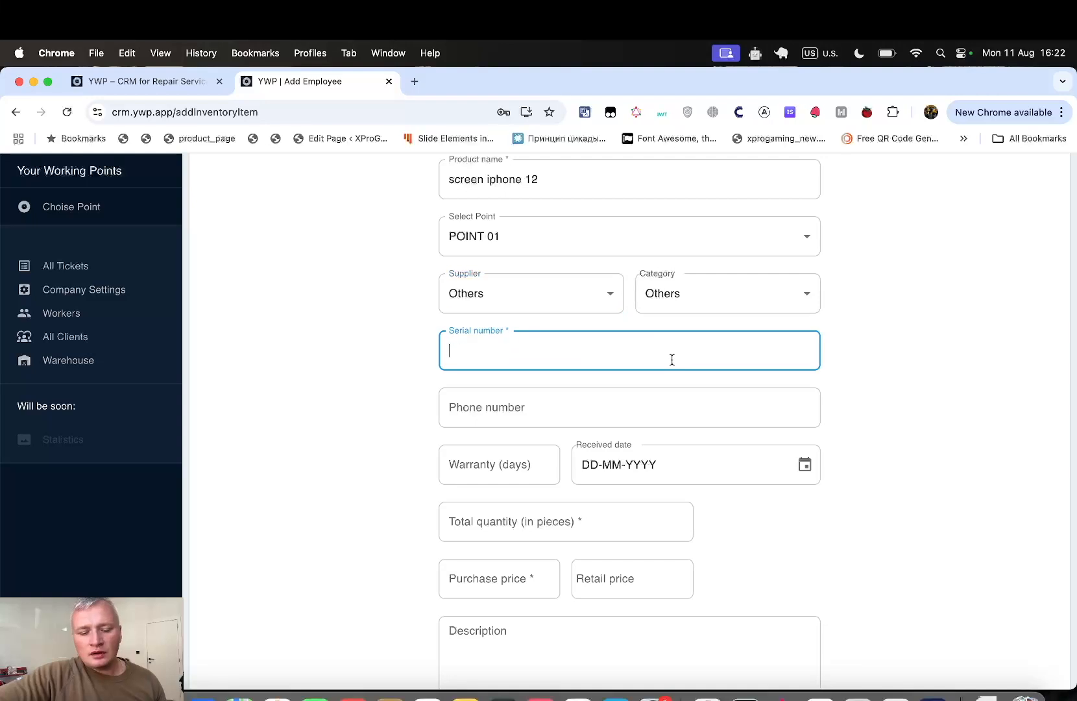
text(22142-421421-4214)
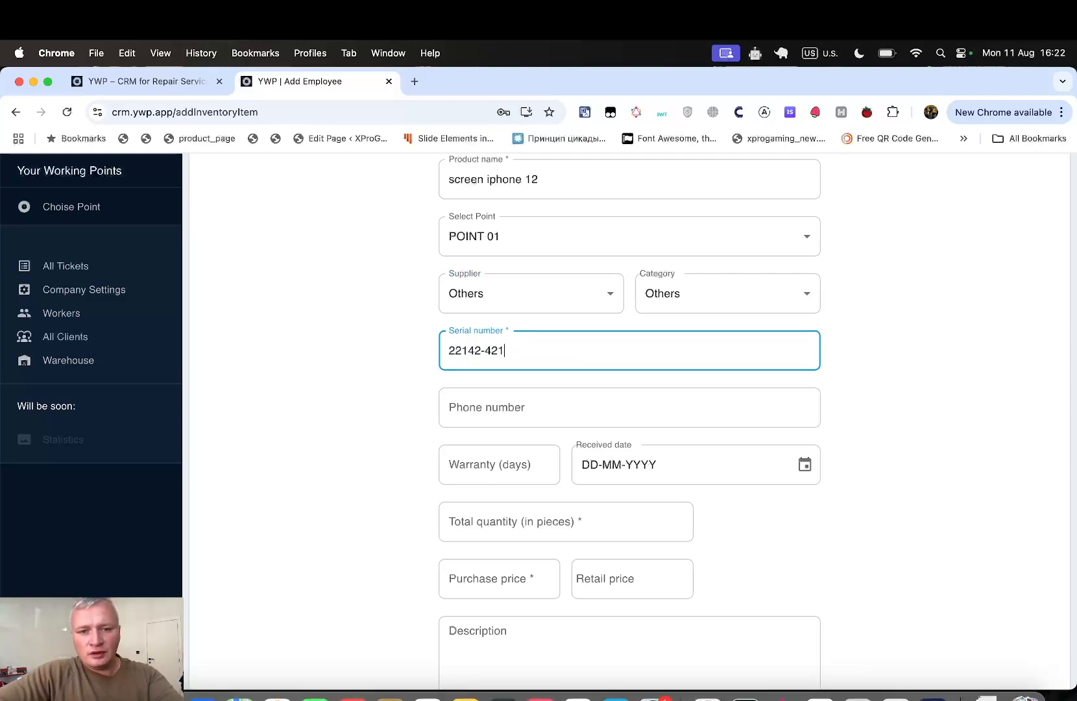
click(666, 403)
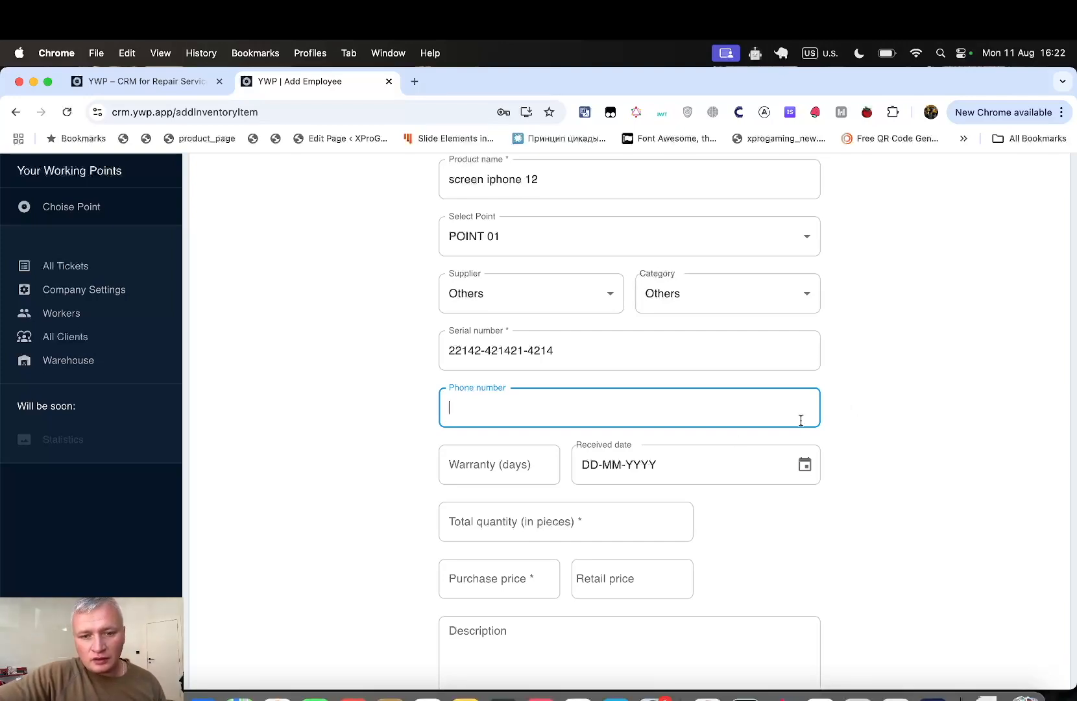
- Set a 30-day warranty and a received date of 11 August 2025
scroll(848, 503, down, 3)
click(485, 389)
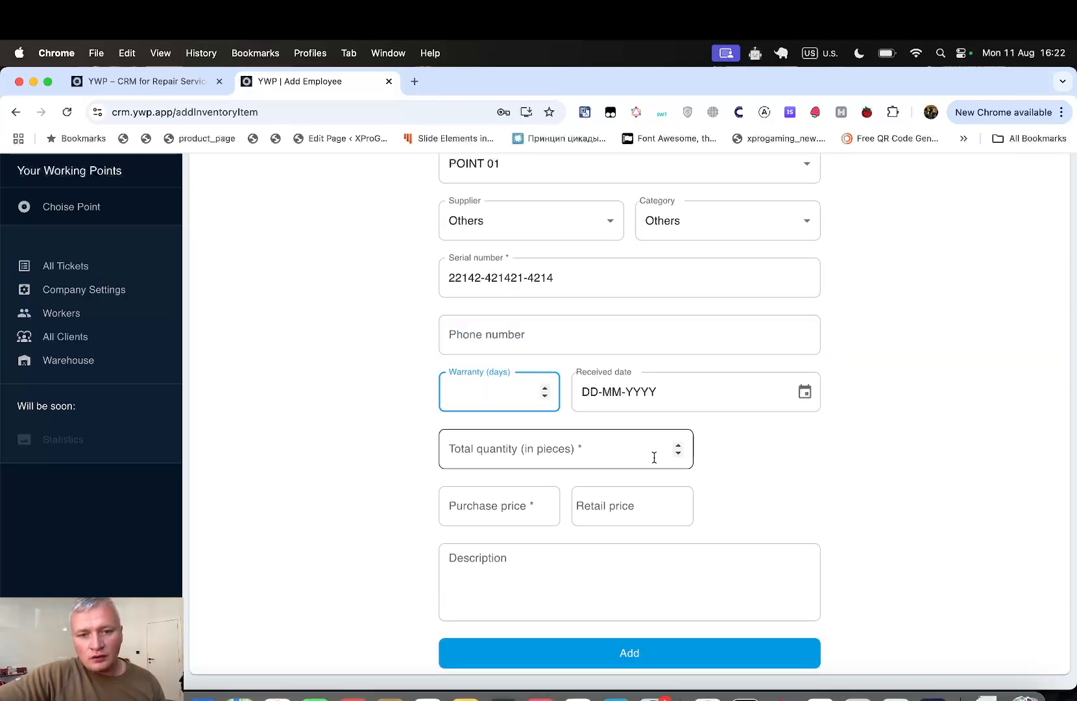
text(30)
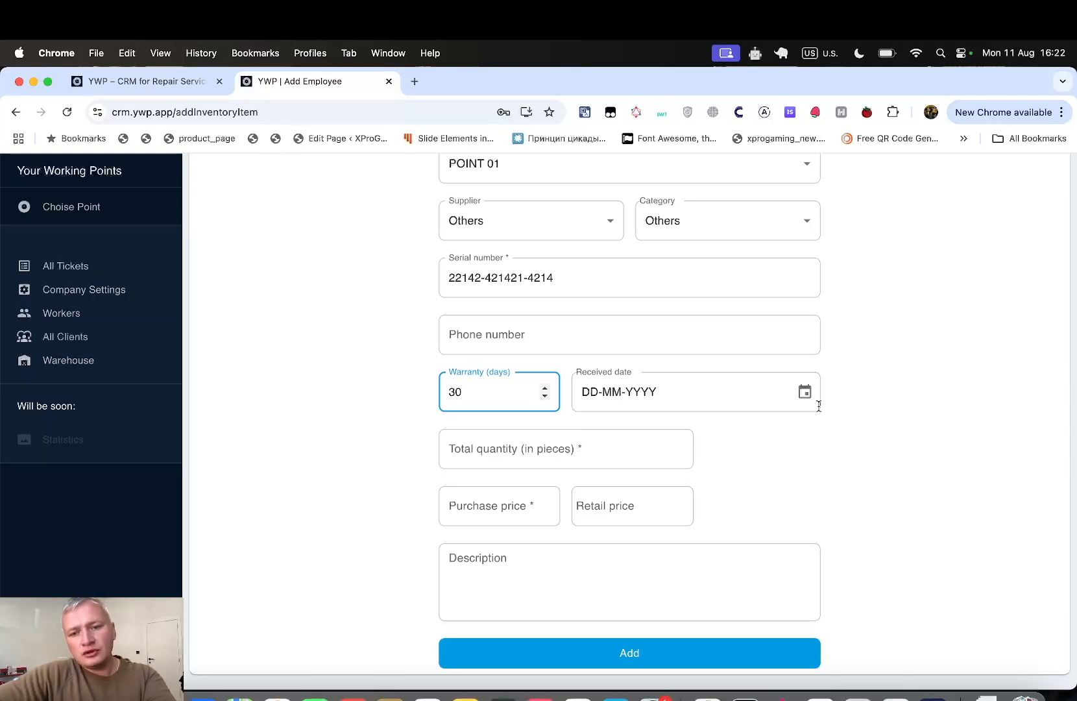
click(805, 392)
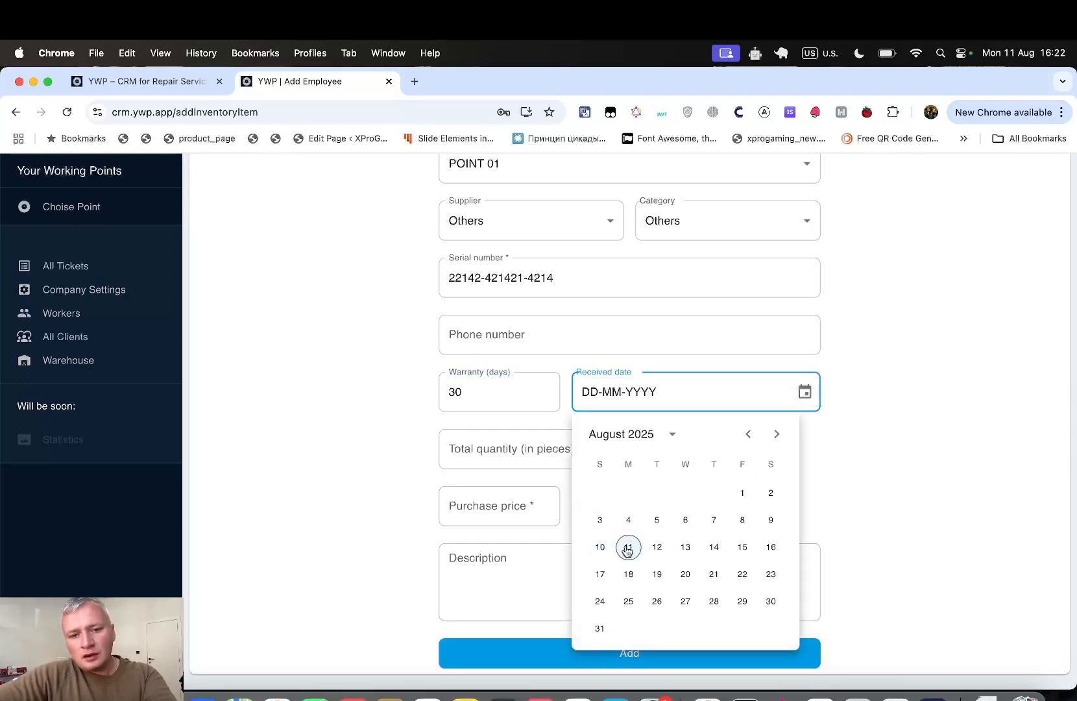
click(620, 549)
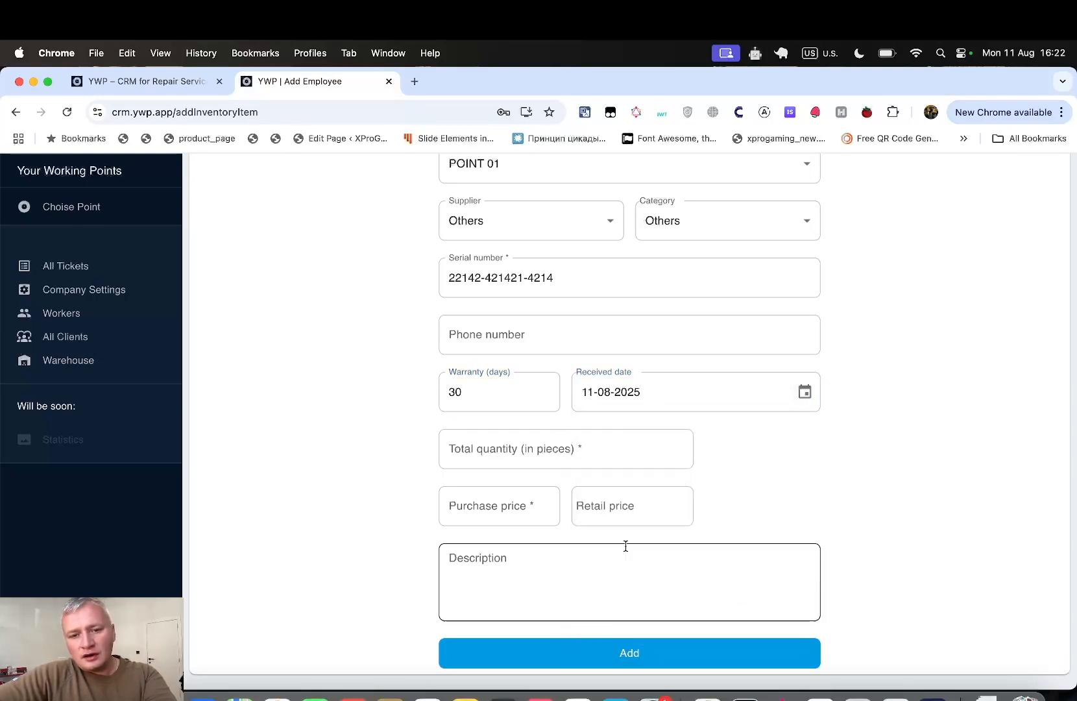
- Enter quantity 2, purchase price 100, retail price 120, description 'desc', and add the item
scroll(716, 556, down, 2)
click(581, 393)
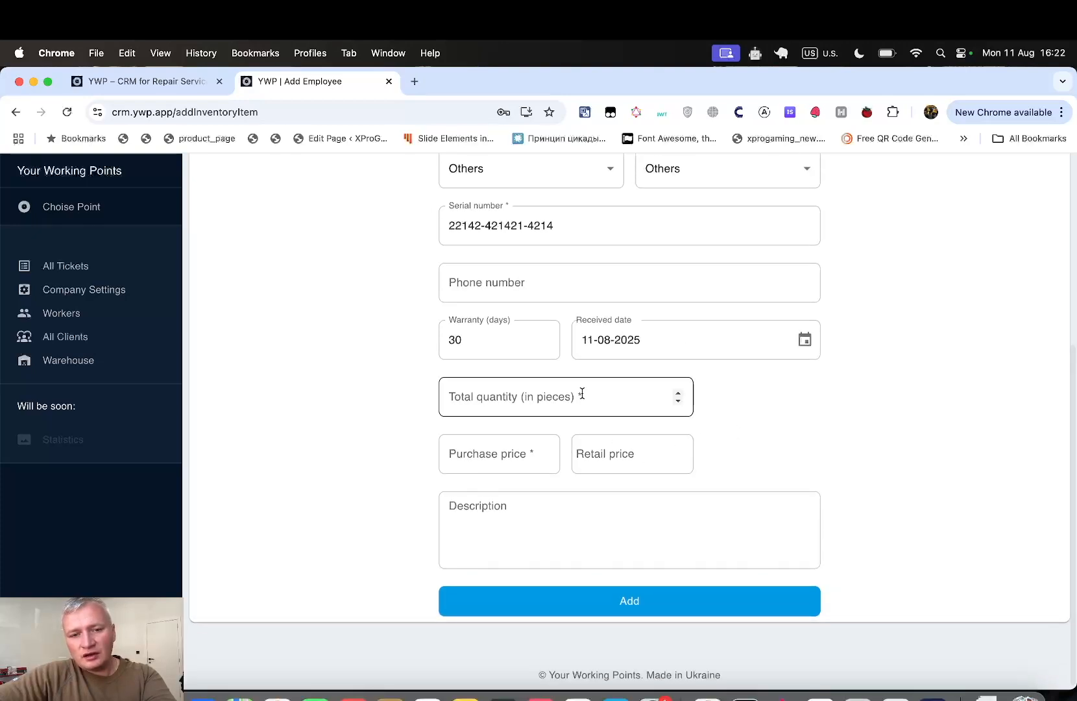
text(2)
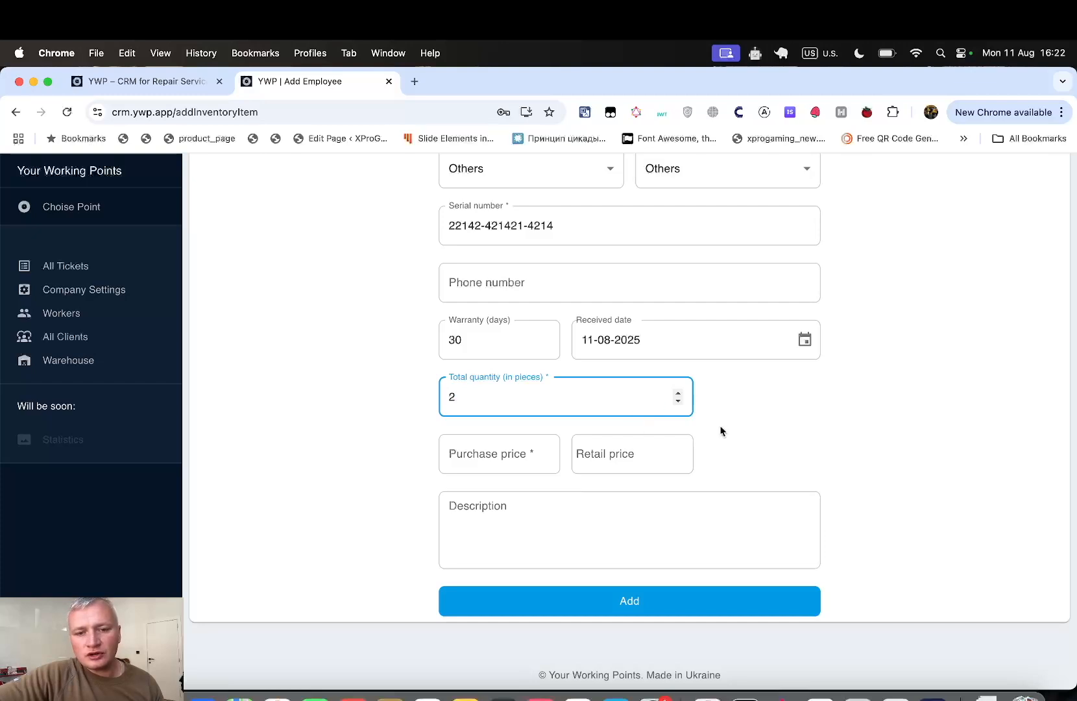
click(515, 457)
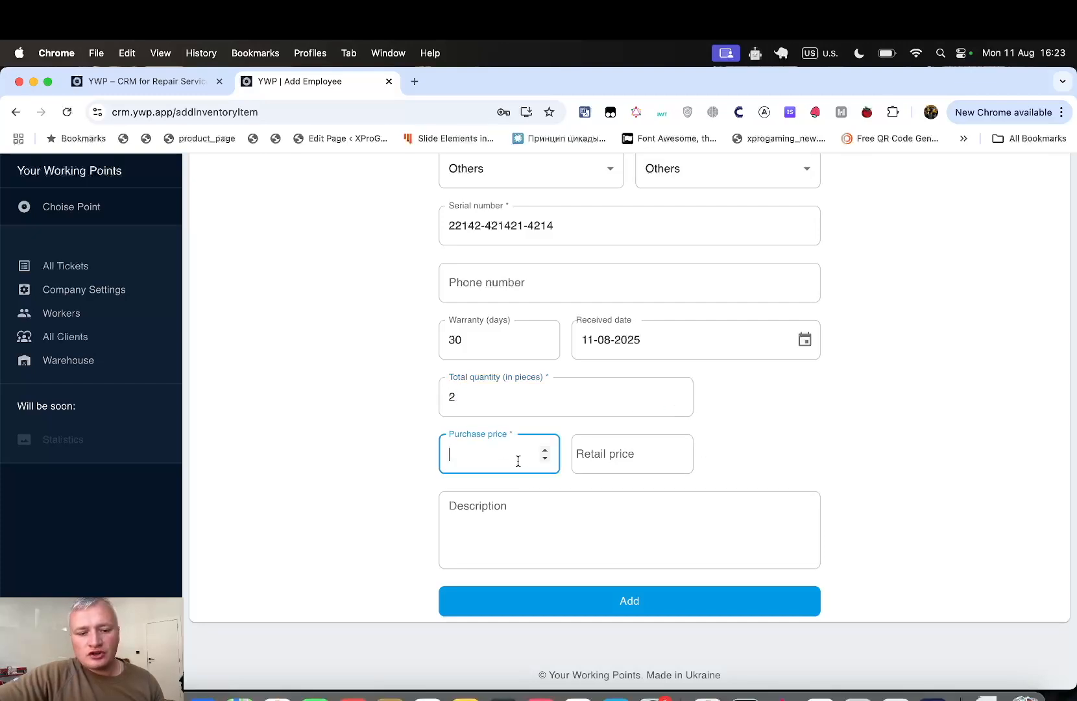
text(100)
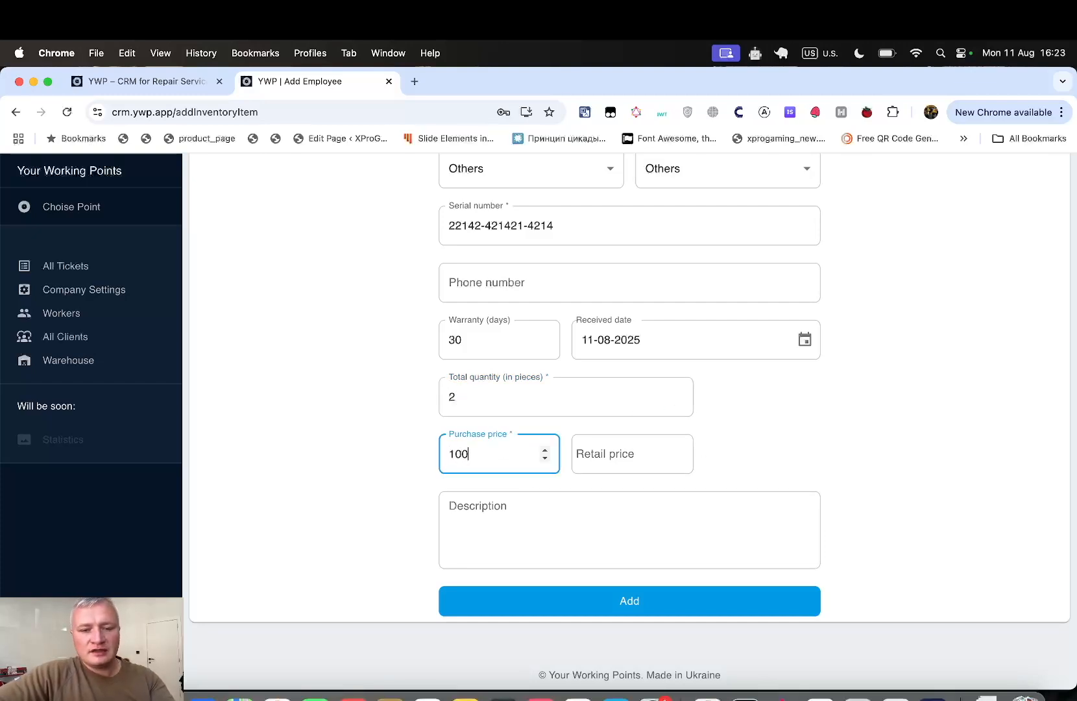
click(613, 454)
text(1)
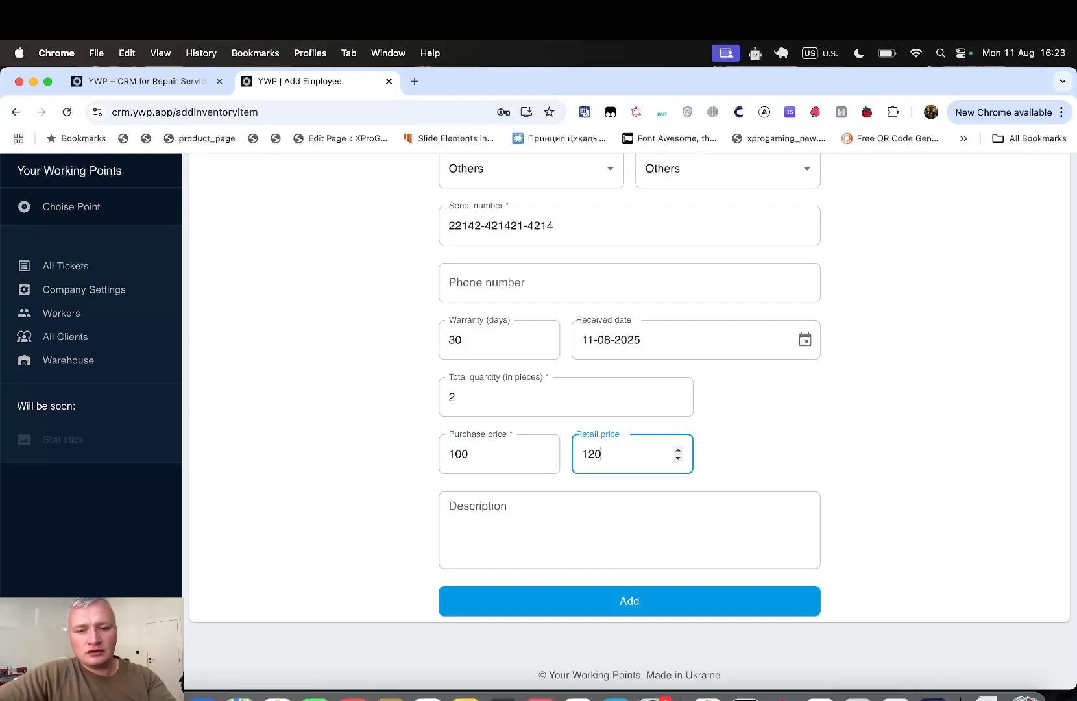
text(20)
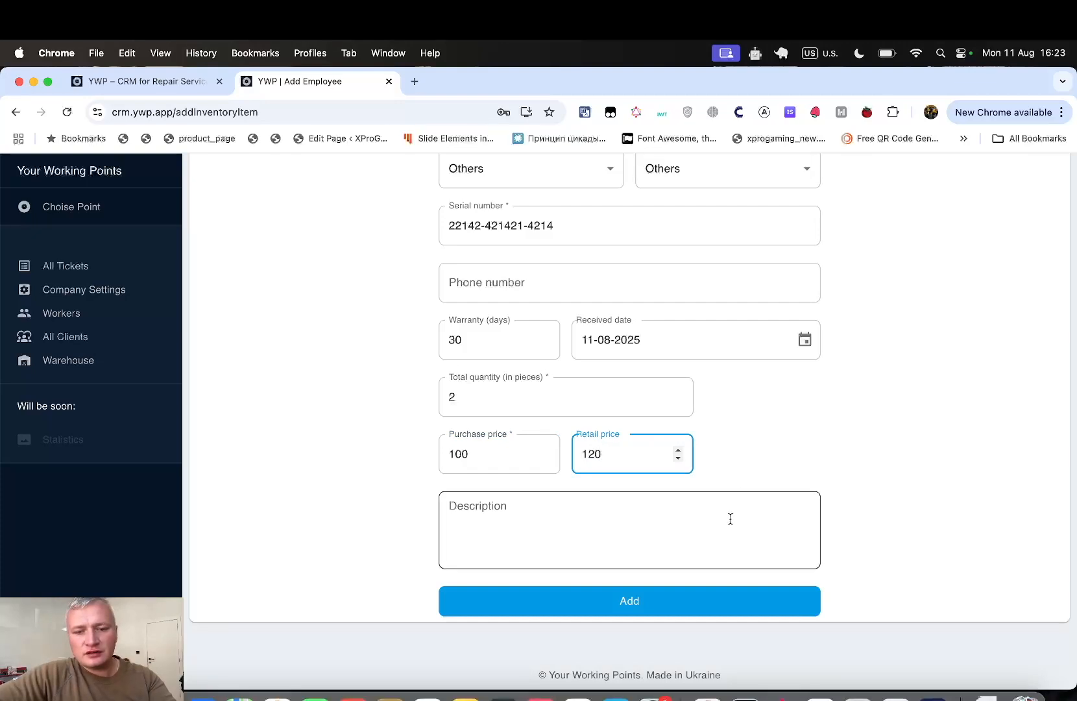
click(729, 517)
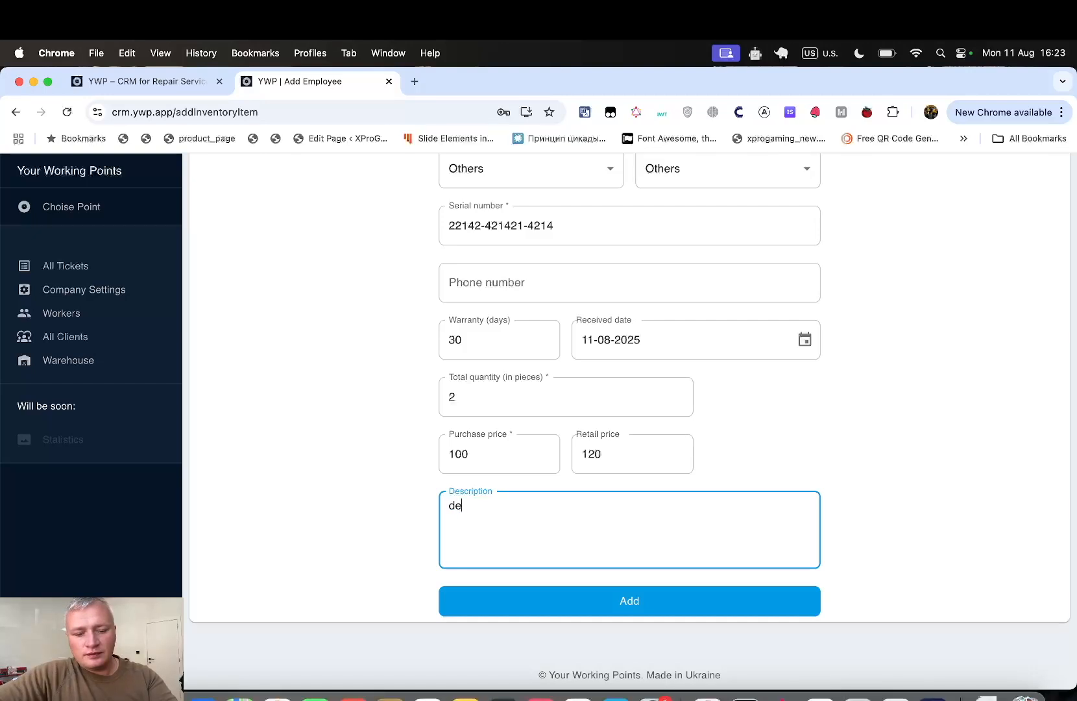
text(desc)
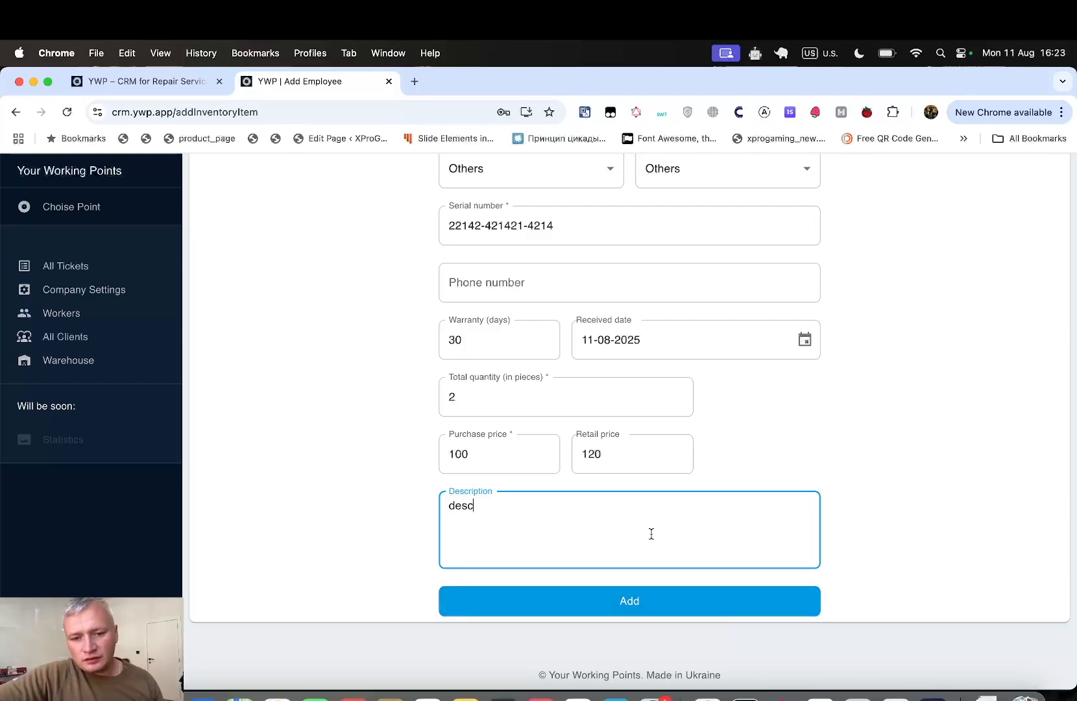
click(647, 610)
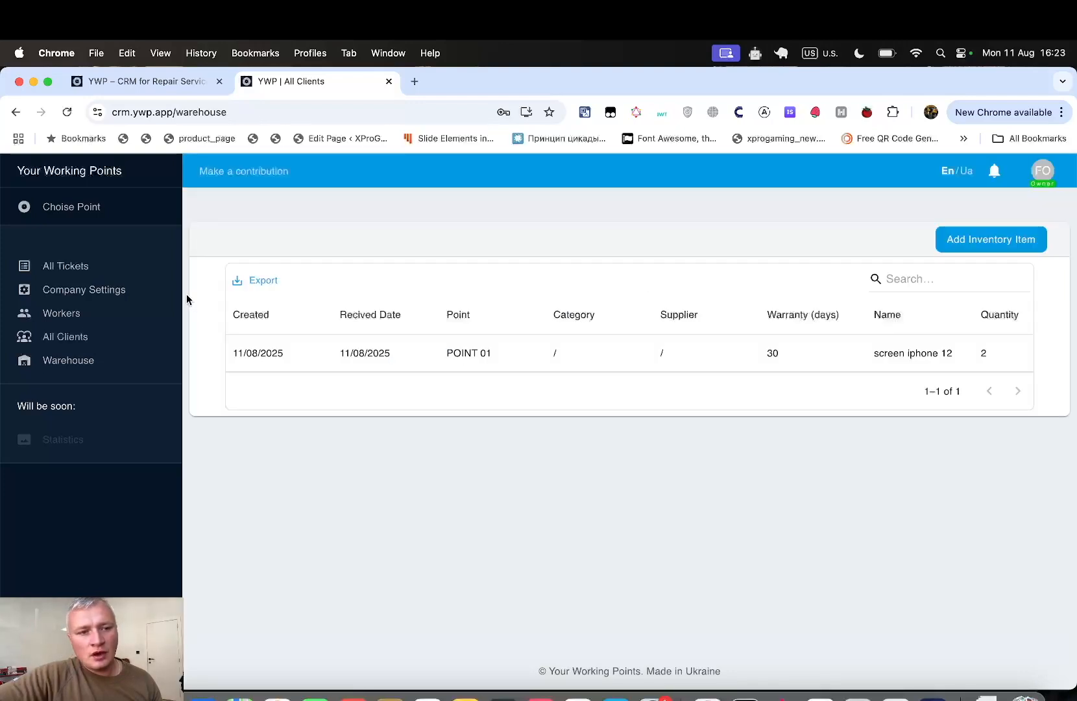
- Open the Iphone 12 ticket and attach the 'screen iphone 12' warehouse part
click(114, 269)
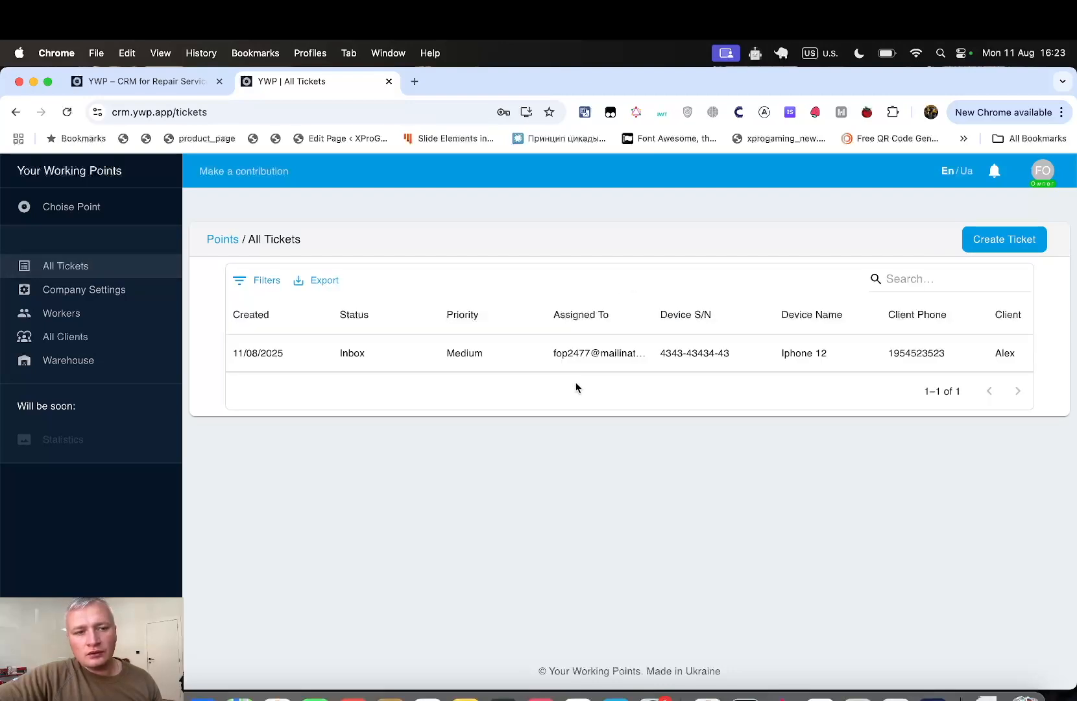
click(519, 358)
scroll(689, 513, down, 2)
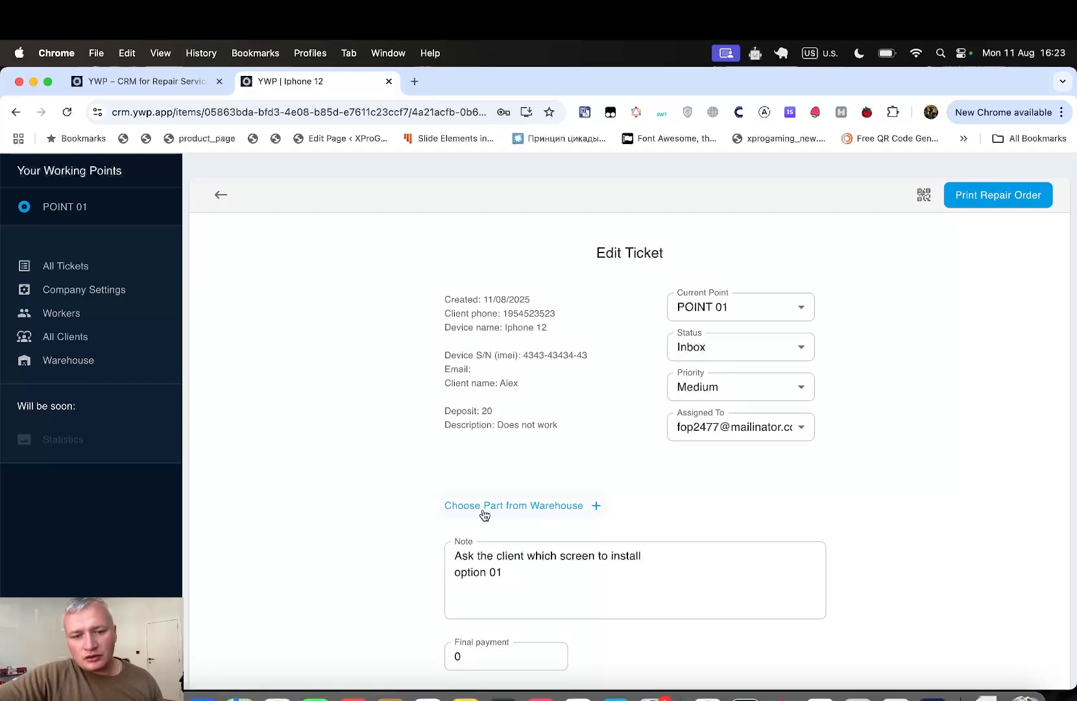
click(580, 516)
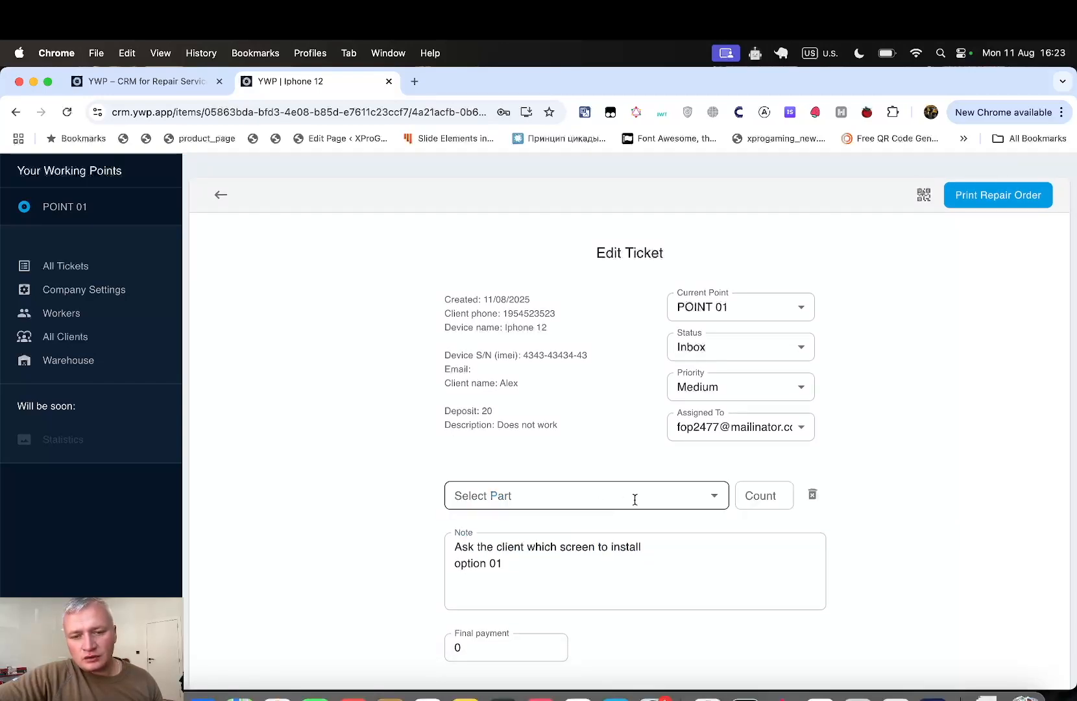
click(638, 496)
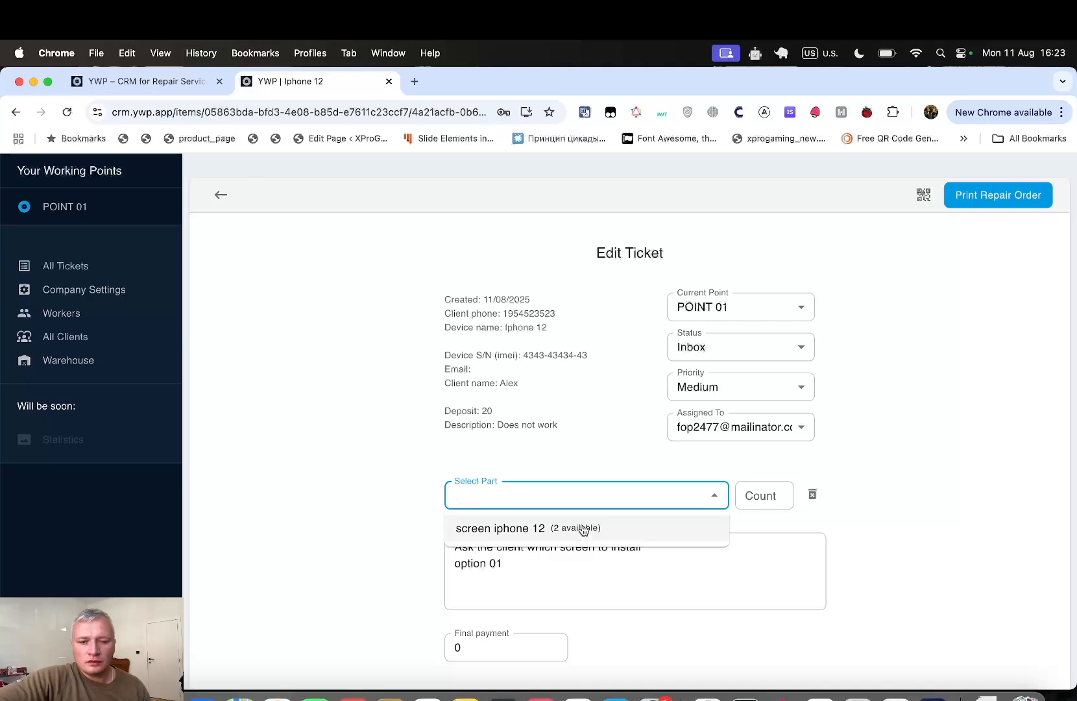
click(586, 493)
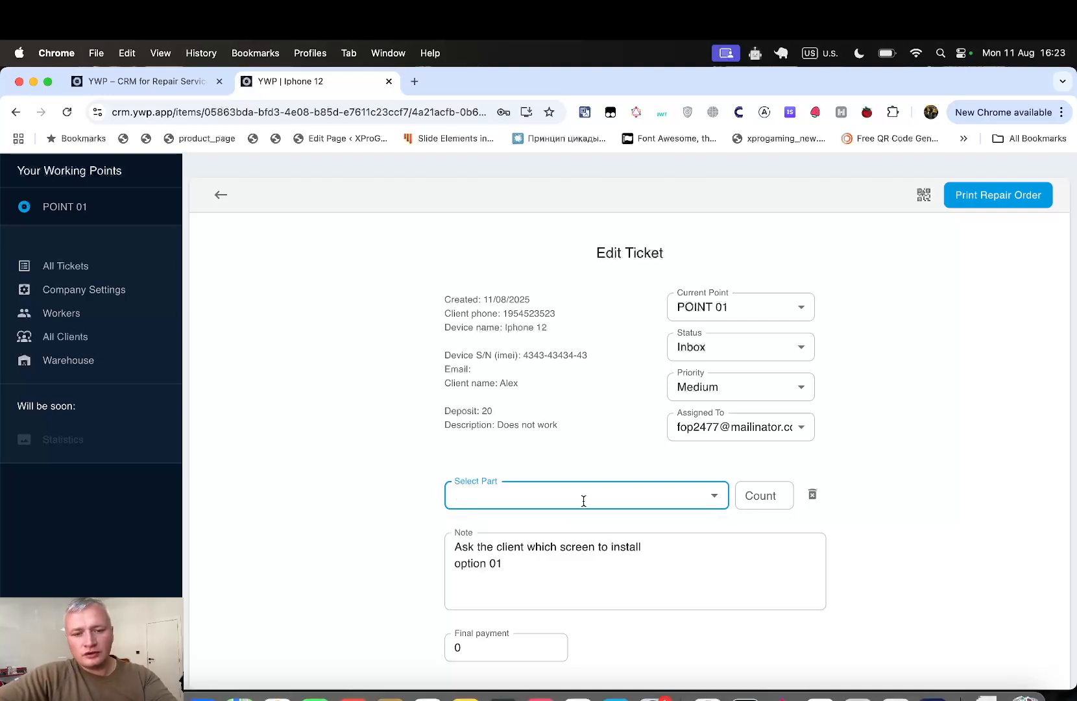
click(584, 500)
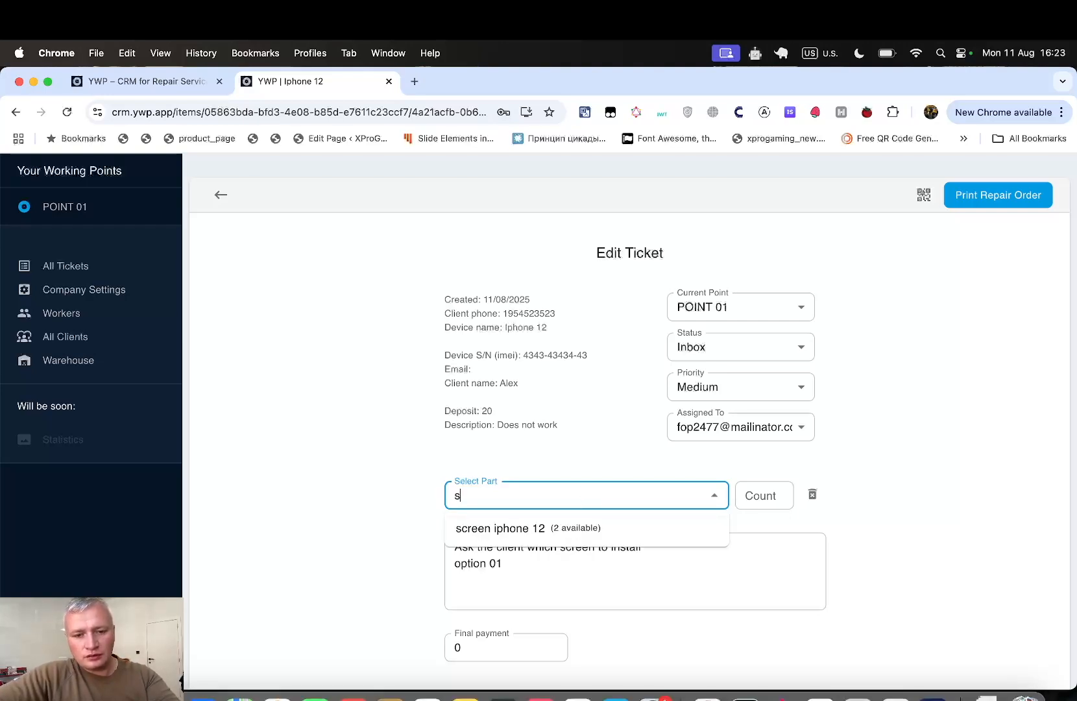
text(screen)
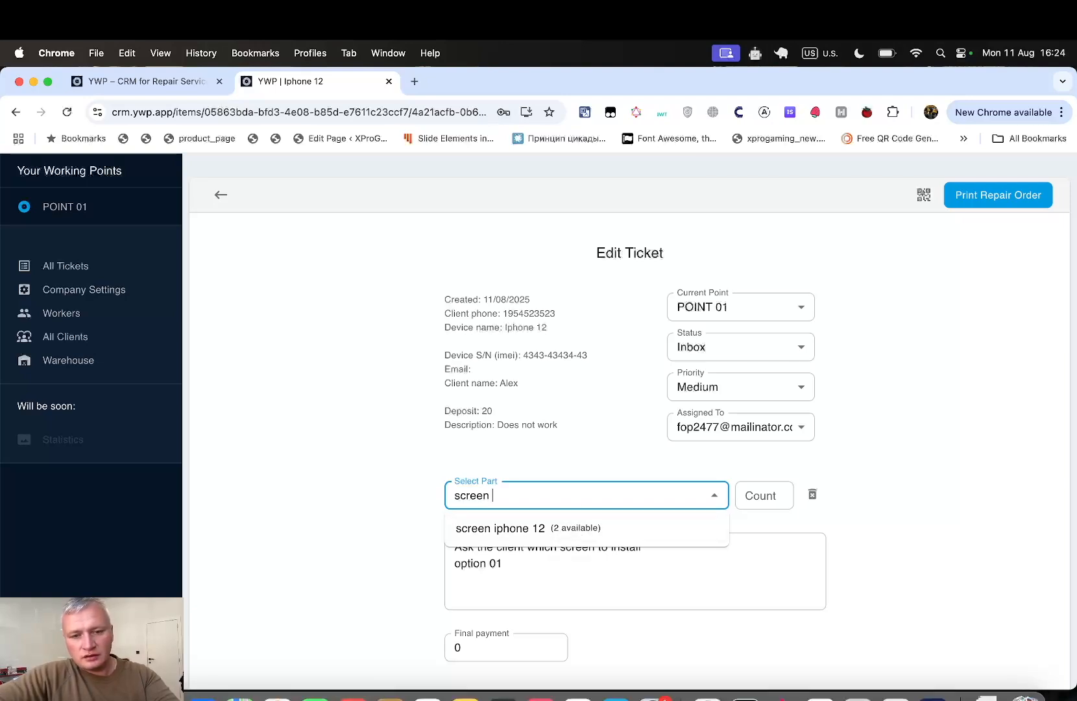
click(513, 528)
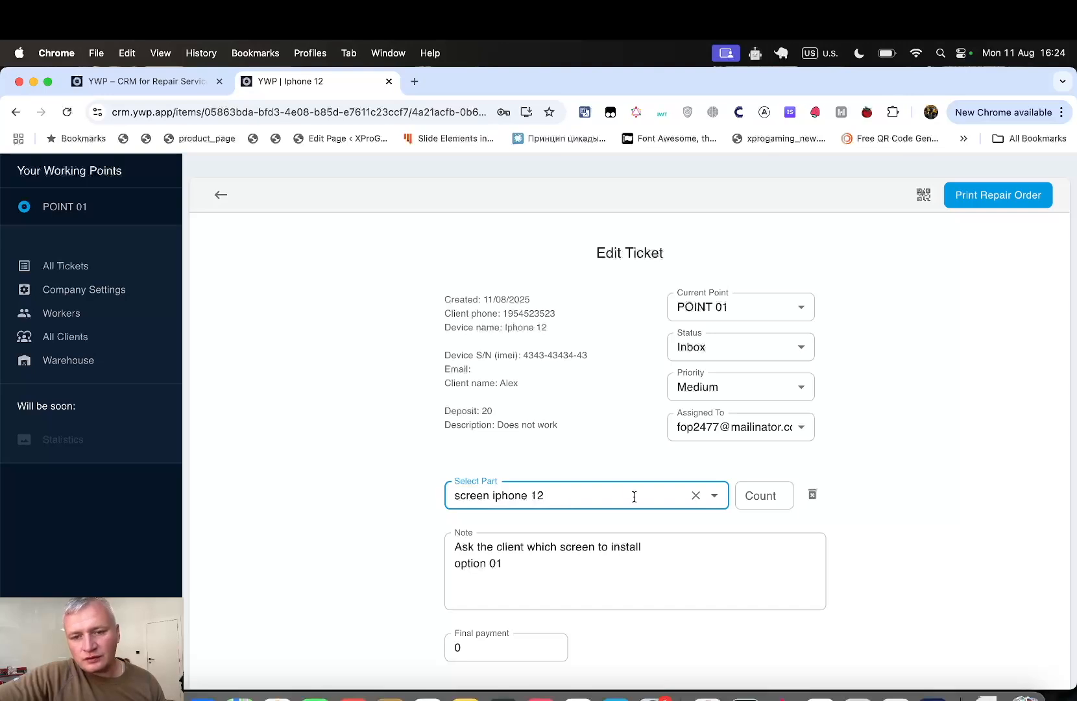
- Set the screen part count to 1, then go to the warehouse inventory list
click(747, 497)
click(778, 492)
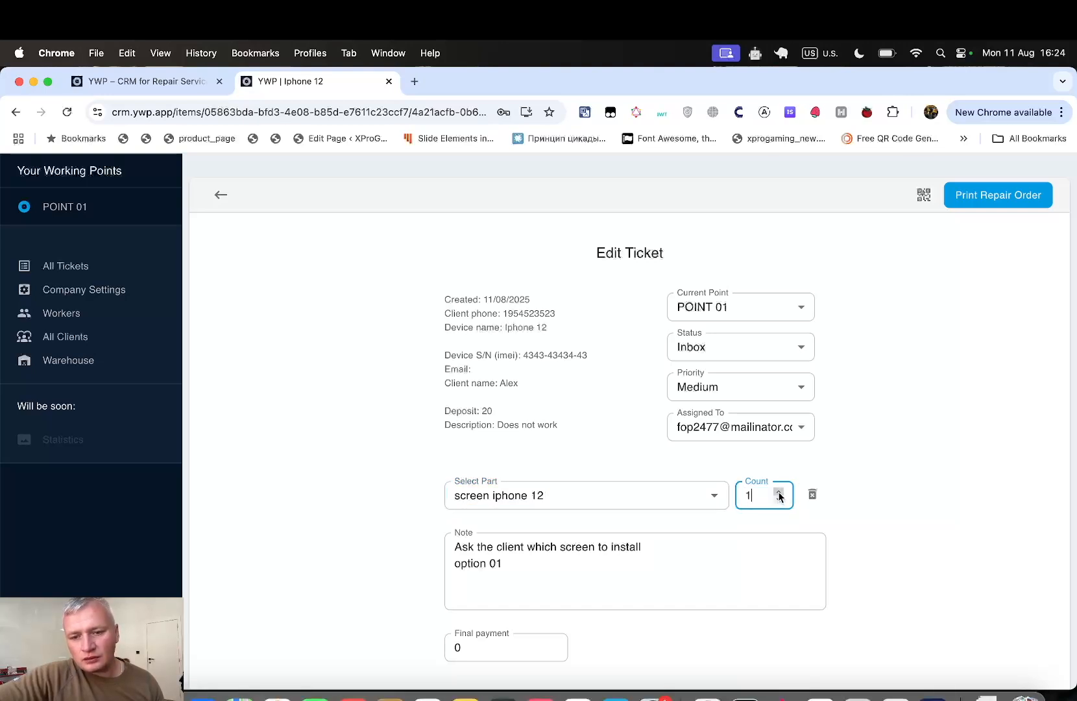
click(910, 550)
scroll(892, 513, down, 3)
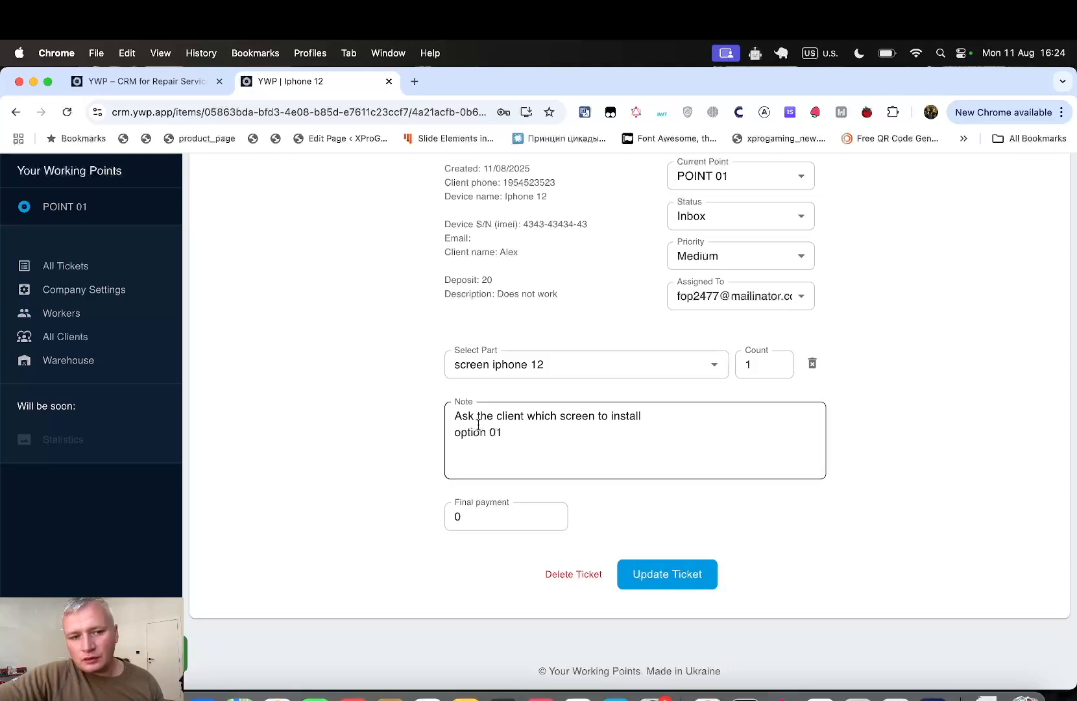
click(26, 361)
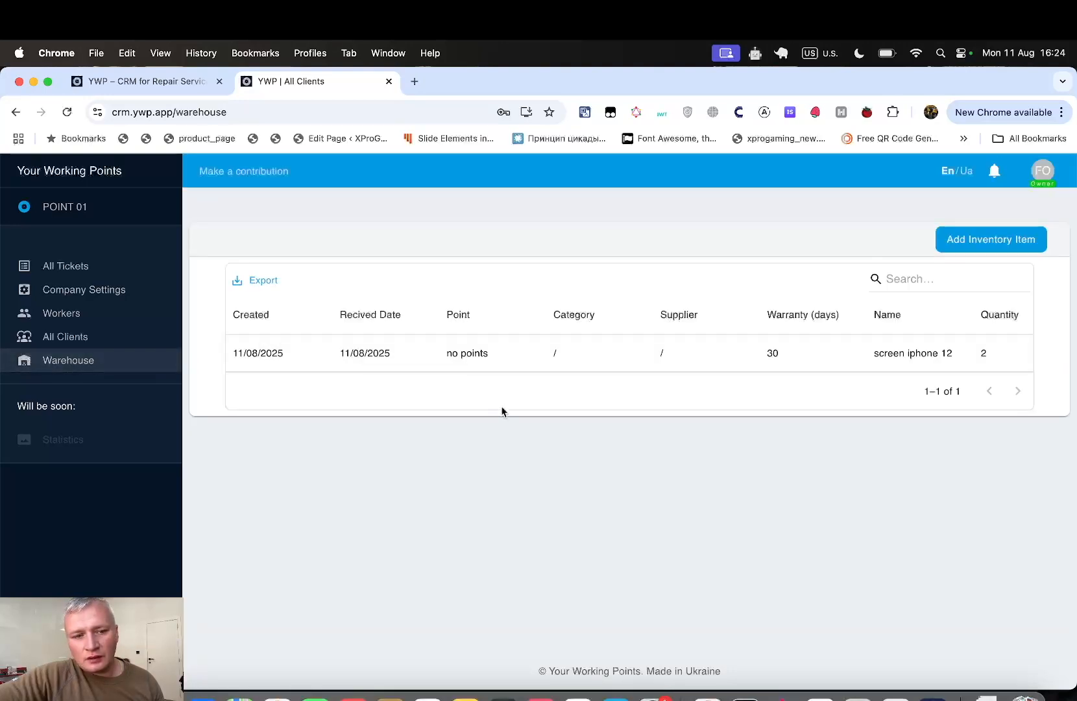
- From the screen iphone 12 item's used-quantity list, open the Iphone 12 ticket using 1 piece
click(548, 352)
scroll(713, 541, down, 5)
scroll(713, 540, down, 3)
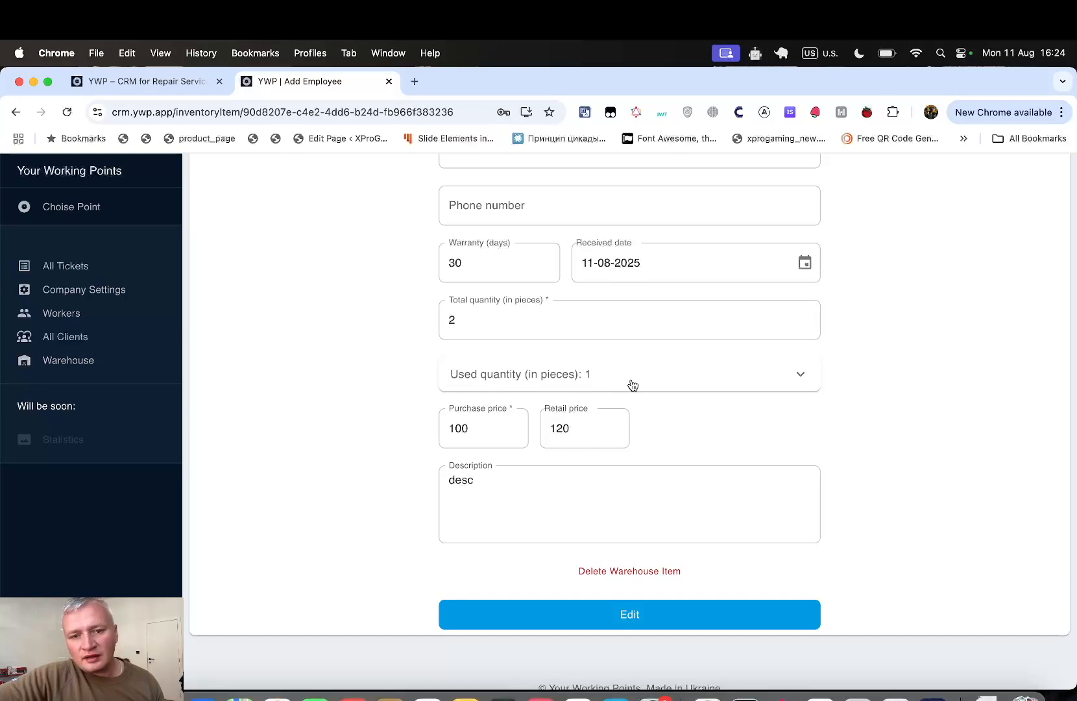
click(575, 375)
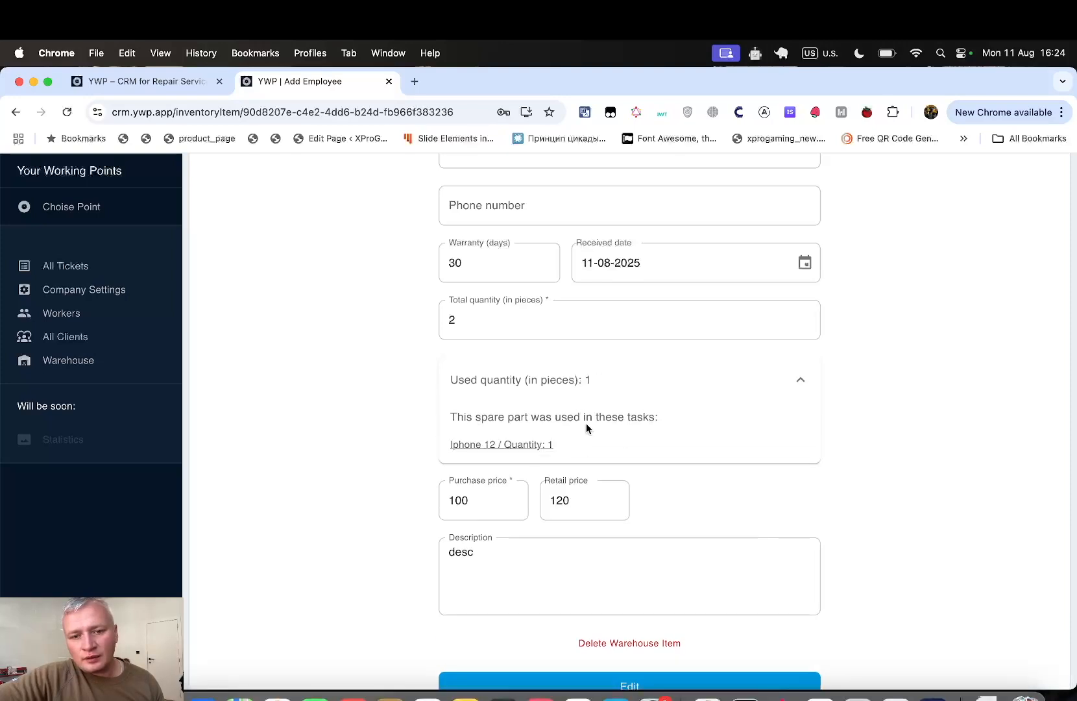
click(527, 447)
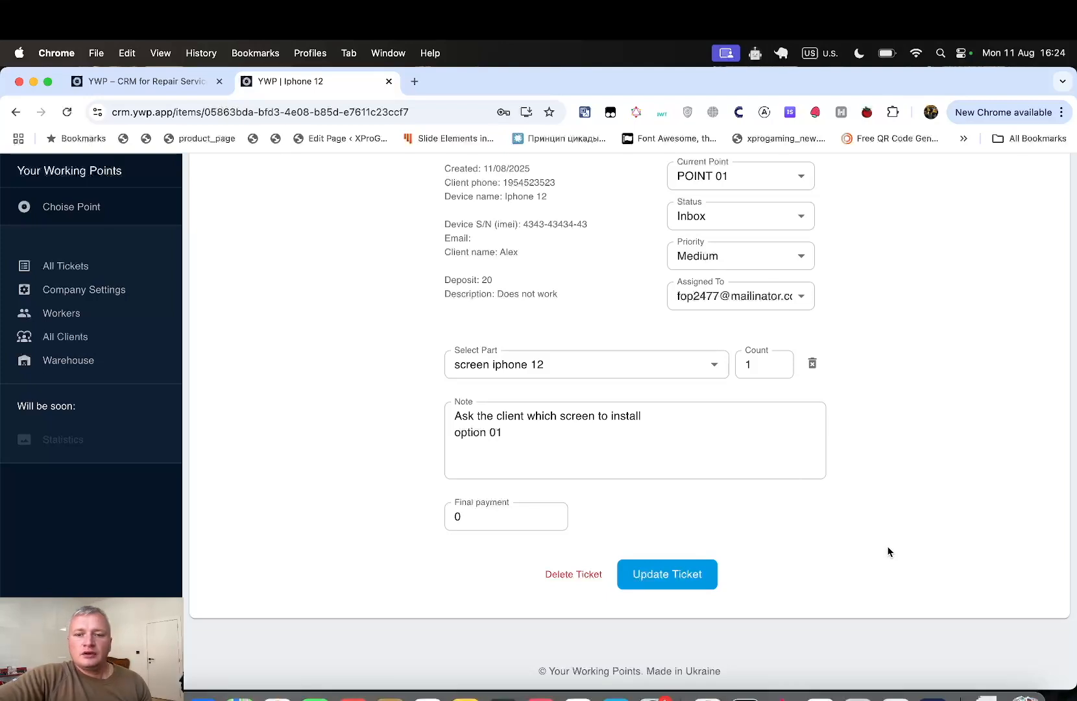
scroll(888, 550, up, 2)
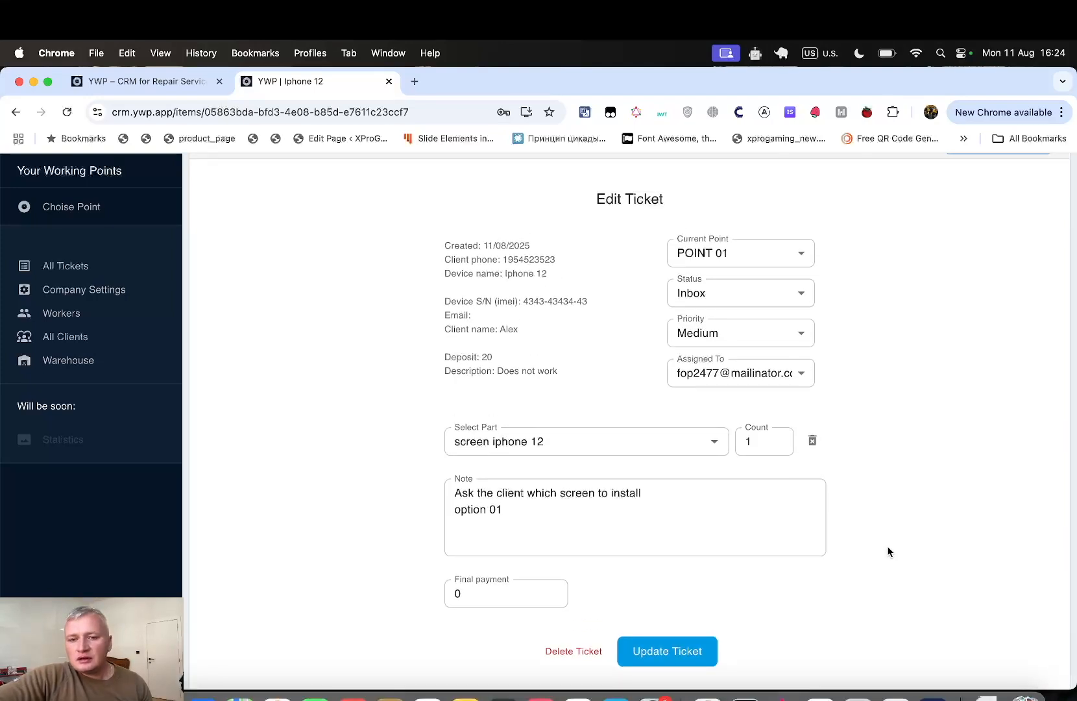
scroll(887, 550, up, 2)
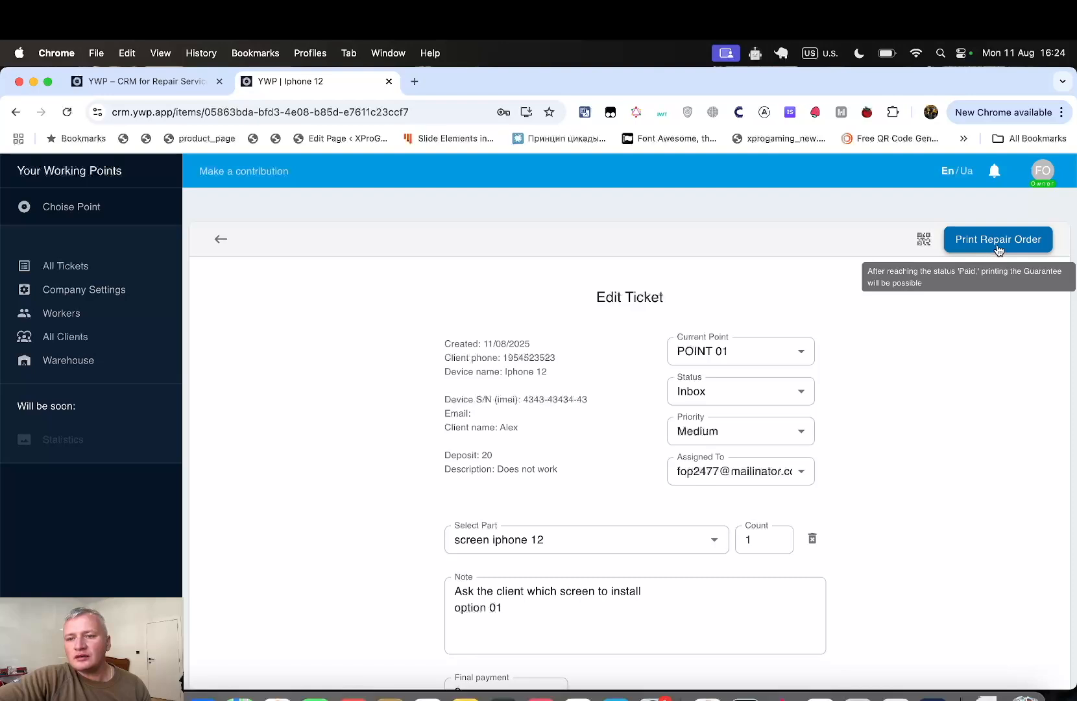
click(1039, 238)
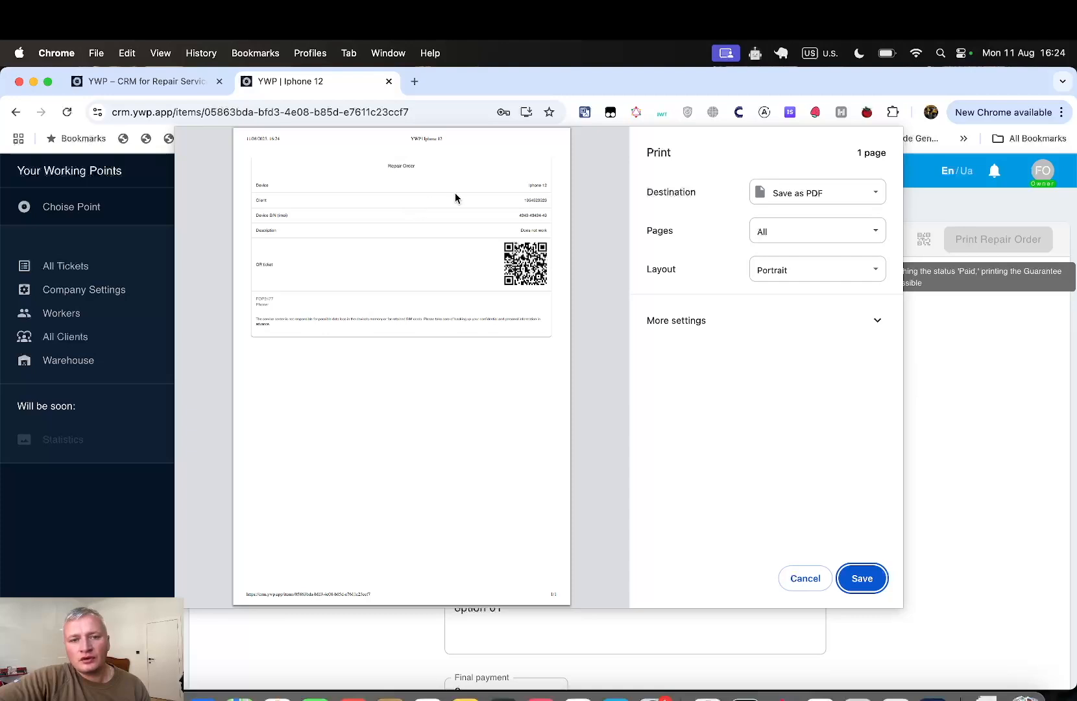
drag(272, 326, 250, 299)
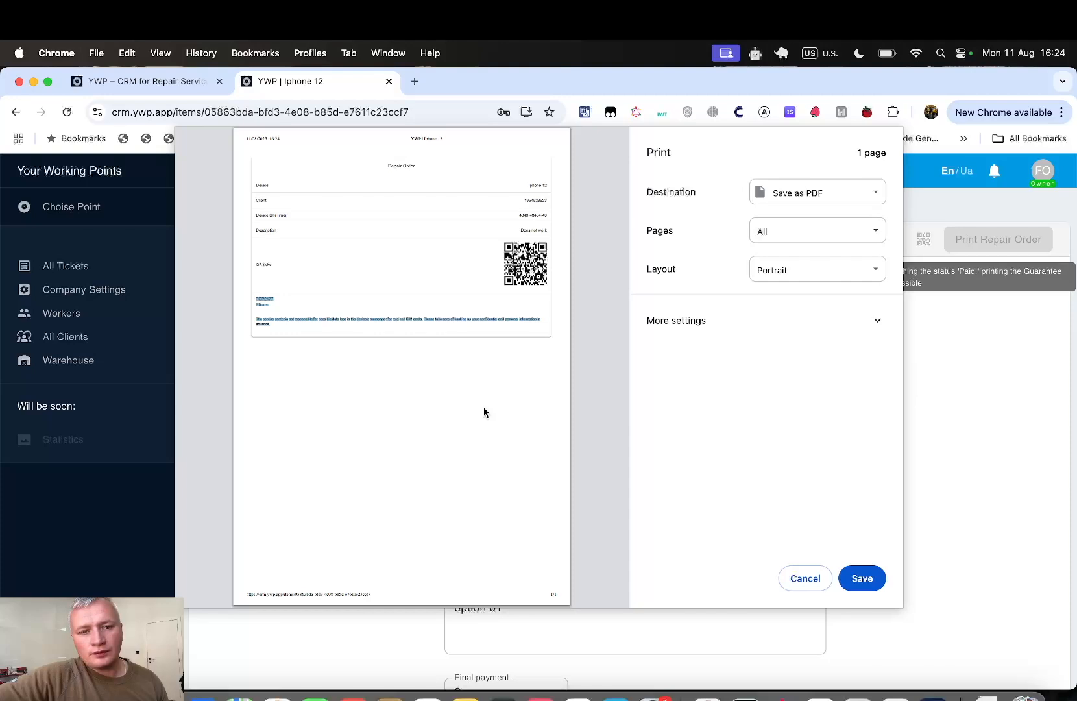
click(281, 264)
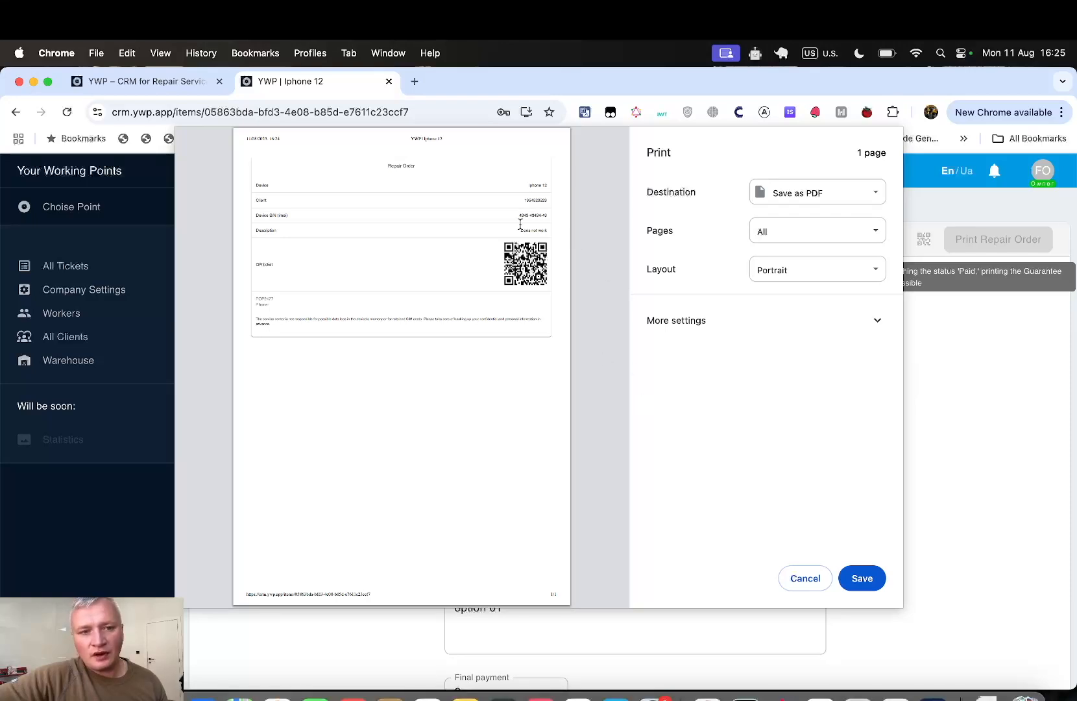
drag(519, 218, 568, 218)
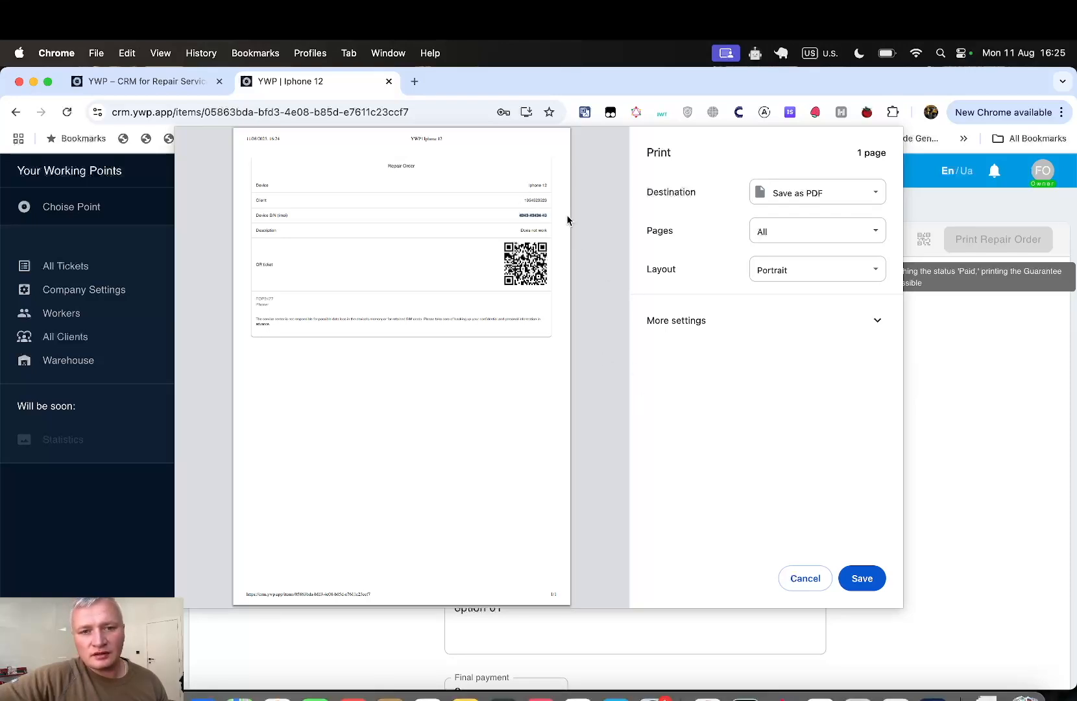
click(805, 578)
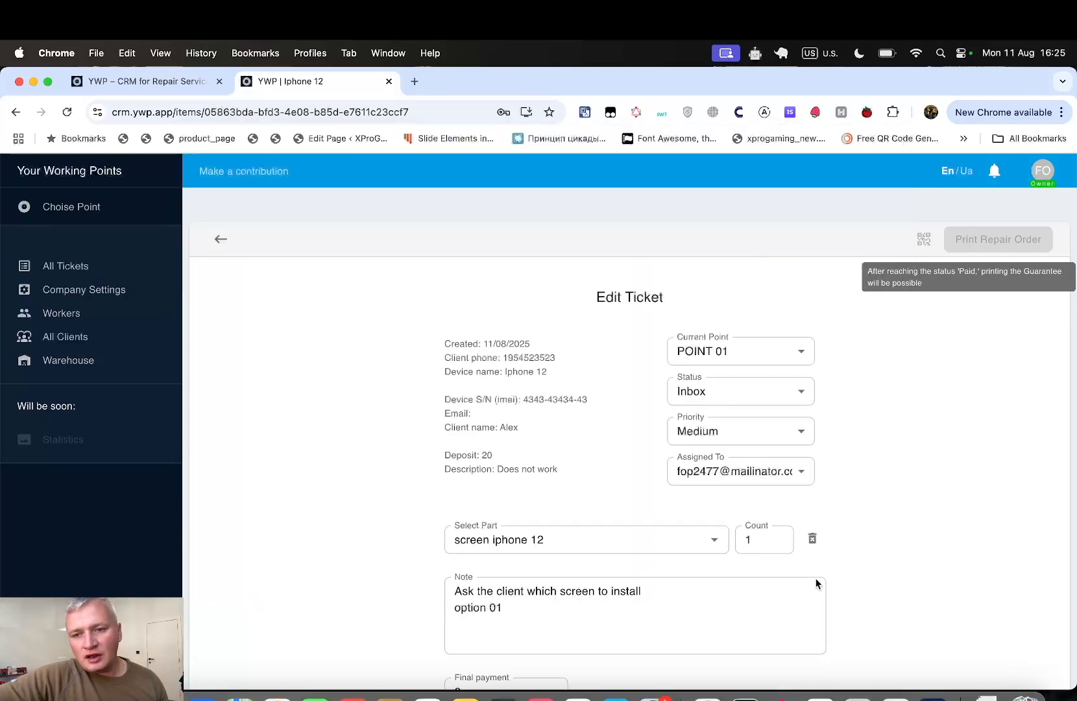
click(923, 242)
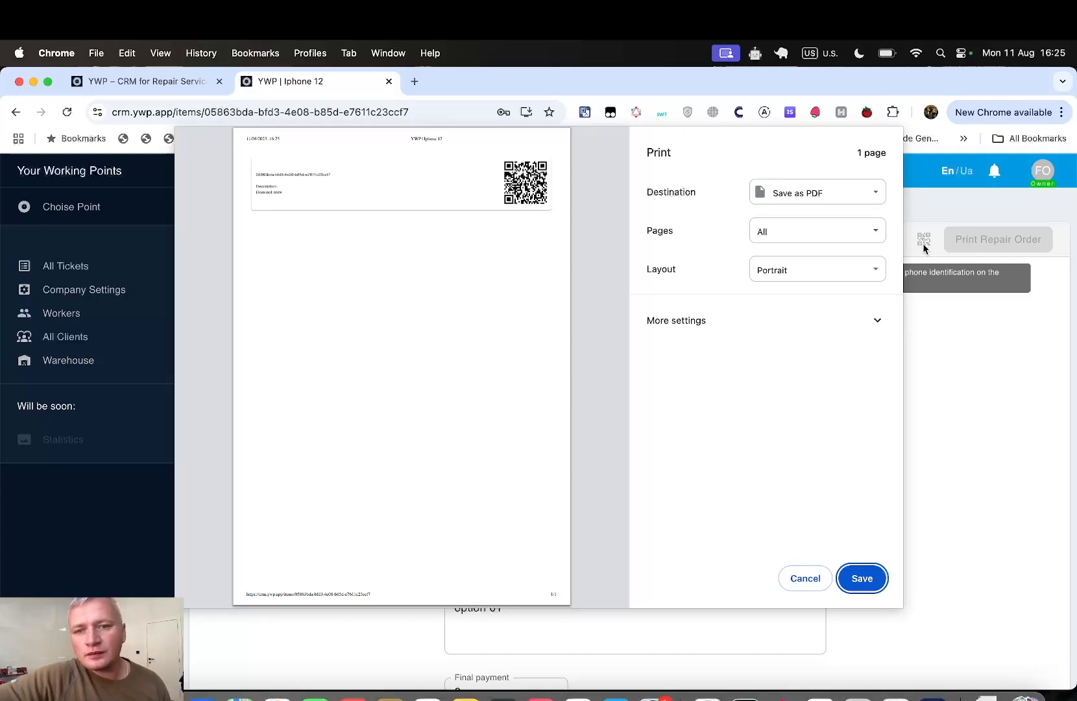
click(803, 578)
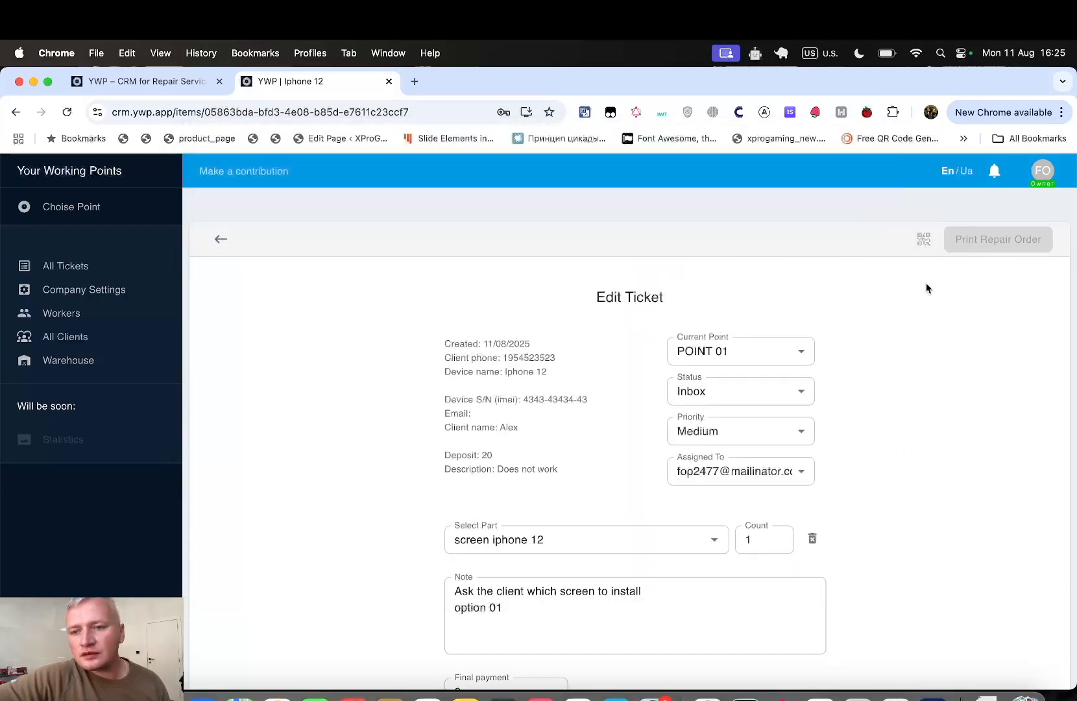
click(927, 247)
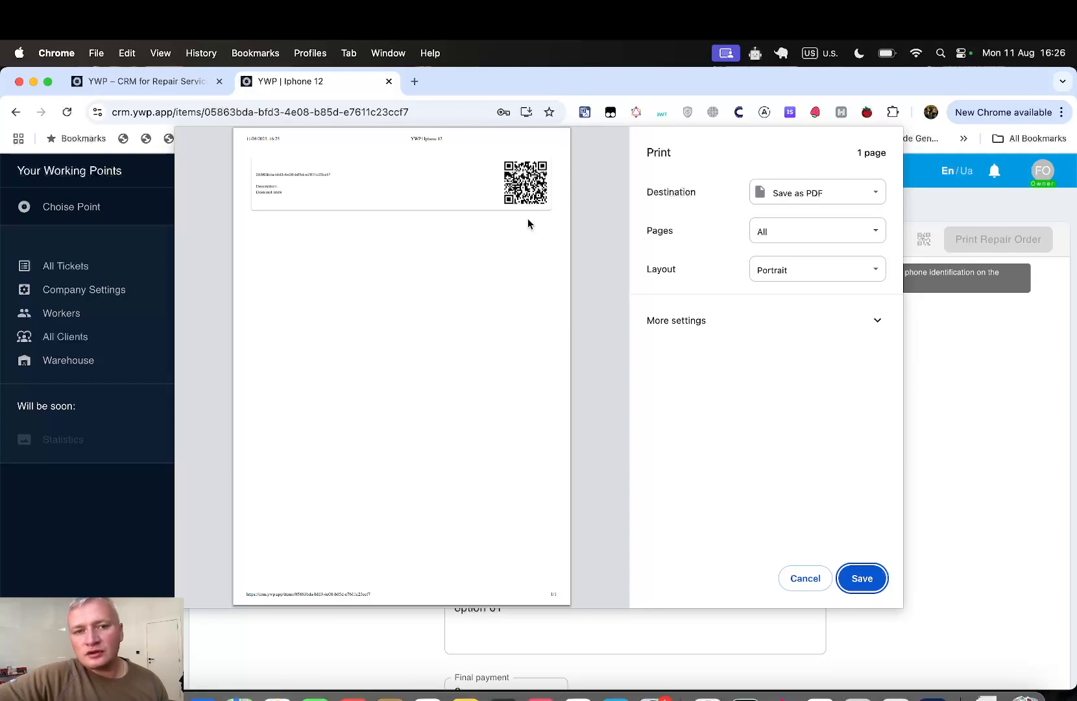
drag(334, 175, 219, 176)
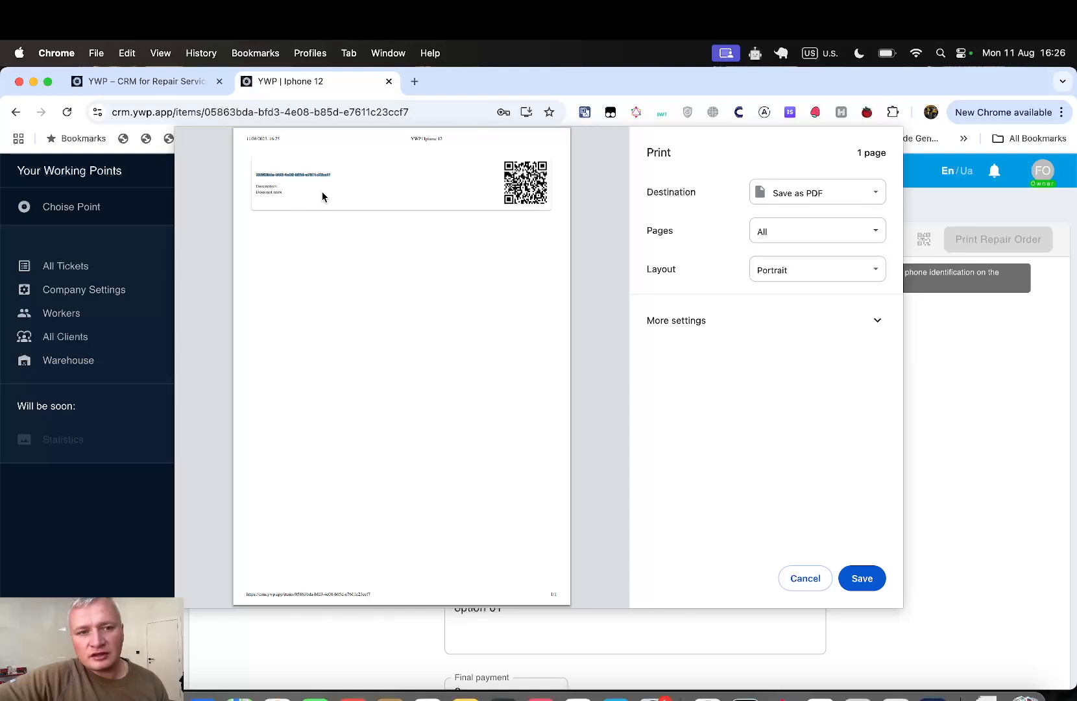
click(797, 574)
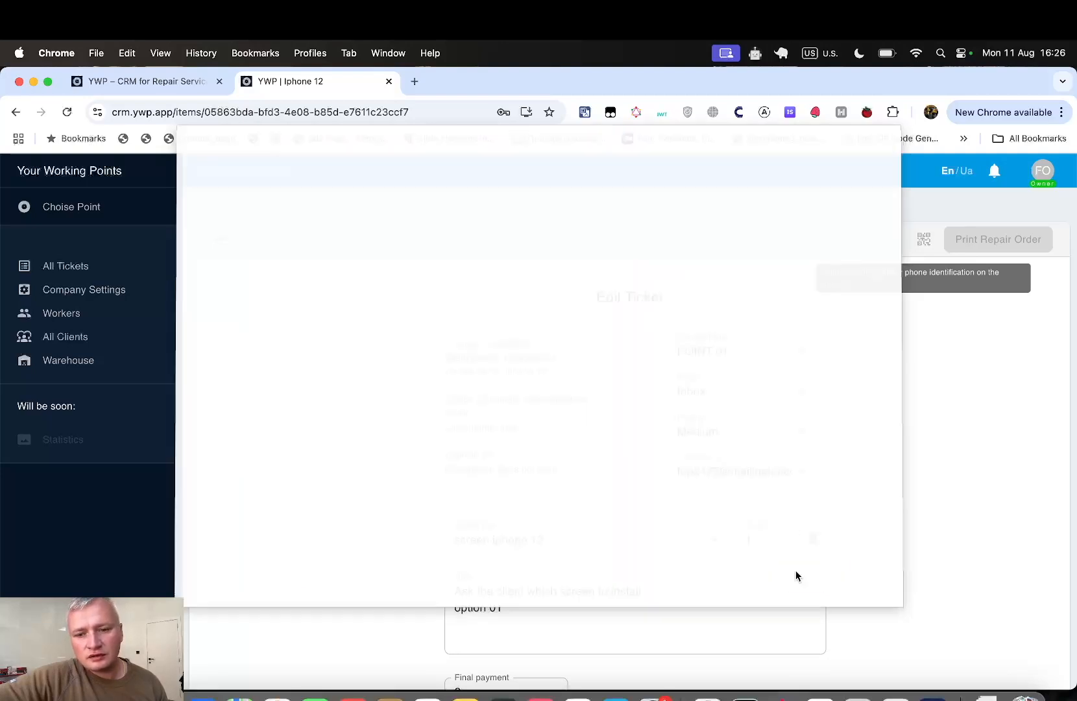
scroll(868, 553, down, 1)
scroll(869, 558, down, 3)
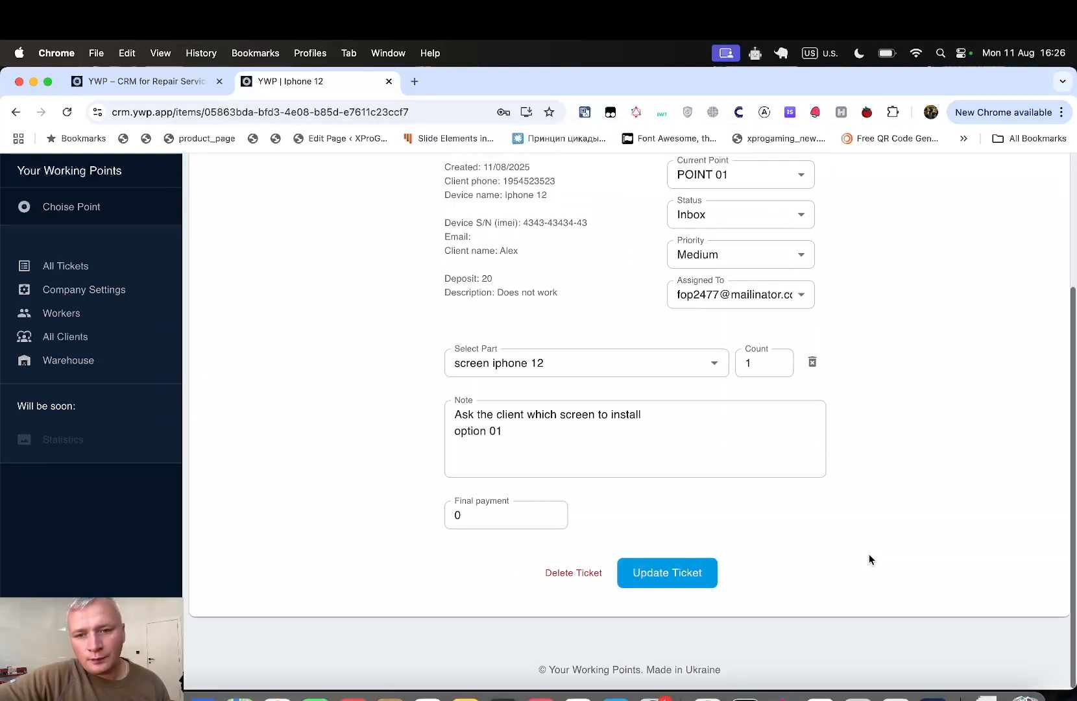
scroll(869, 558, up, 5)
scroll(785, 519, down, 3)
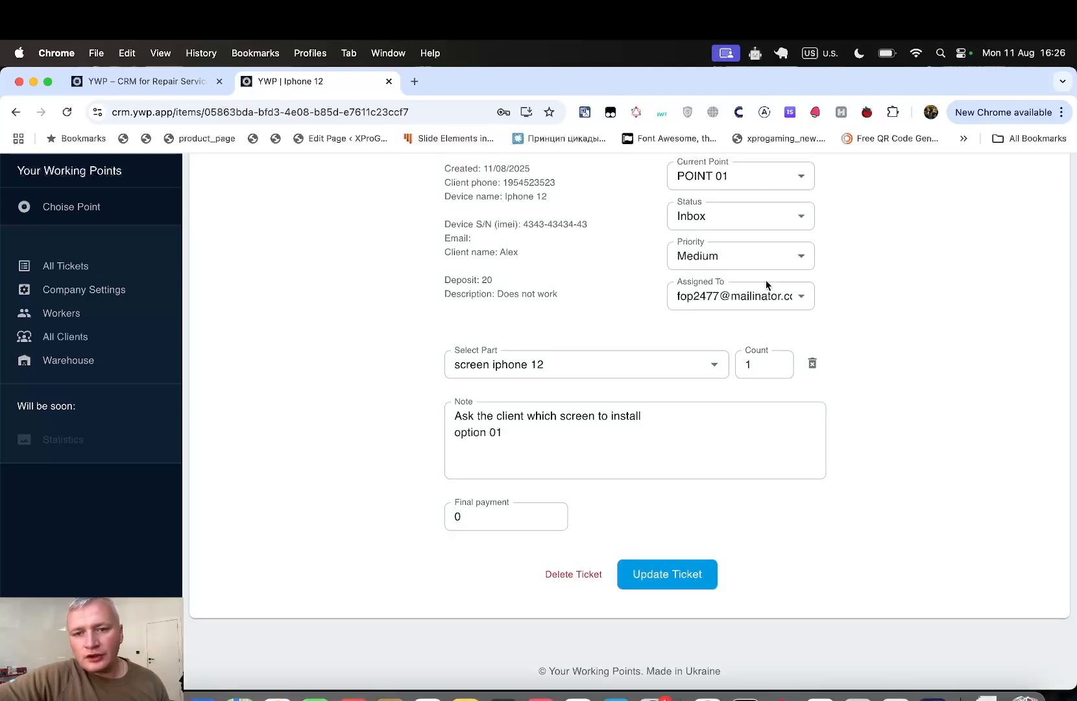
scroll(822, 302, up, 1)
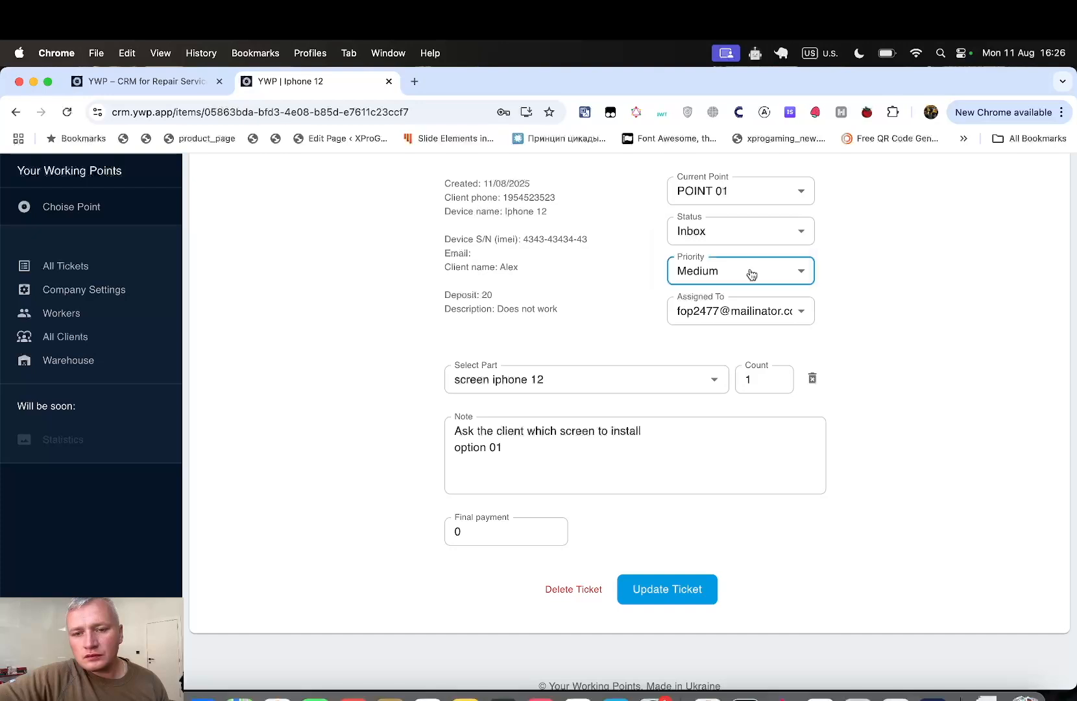
- Save the ticket with status Done and Medium priority, then return to All Tickets
click(751, 274)
click(816, 268)
click(768, 227)
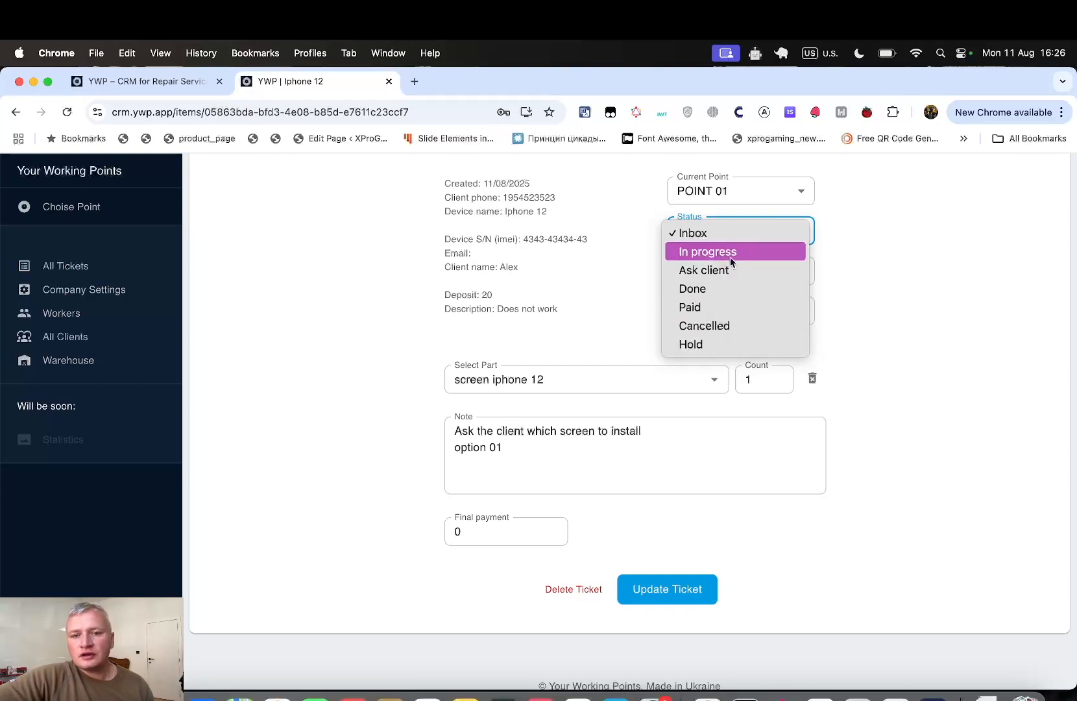
click(725, 294)
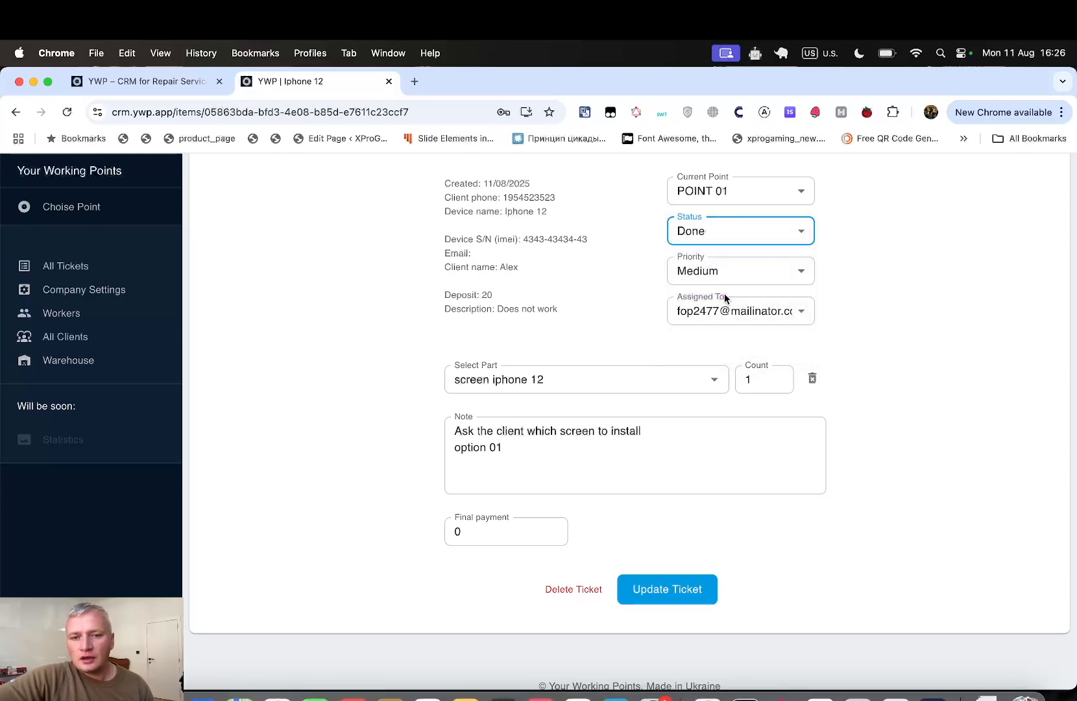
click(681, 597)
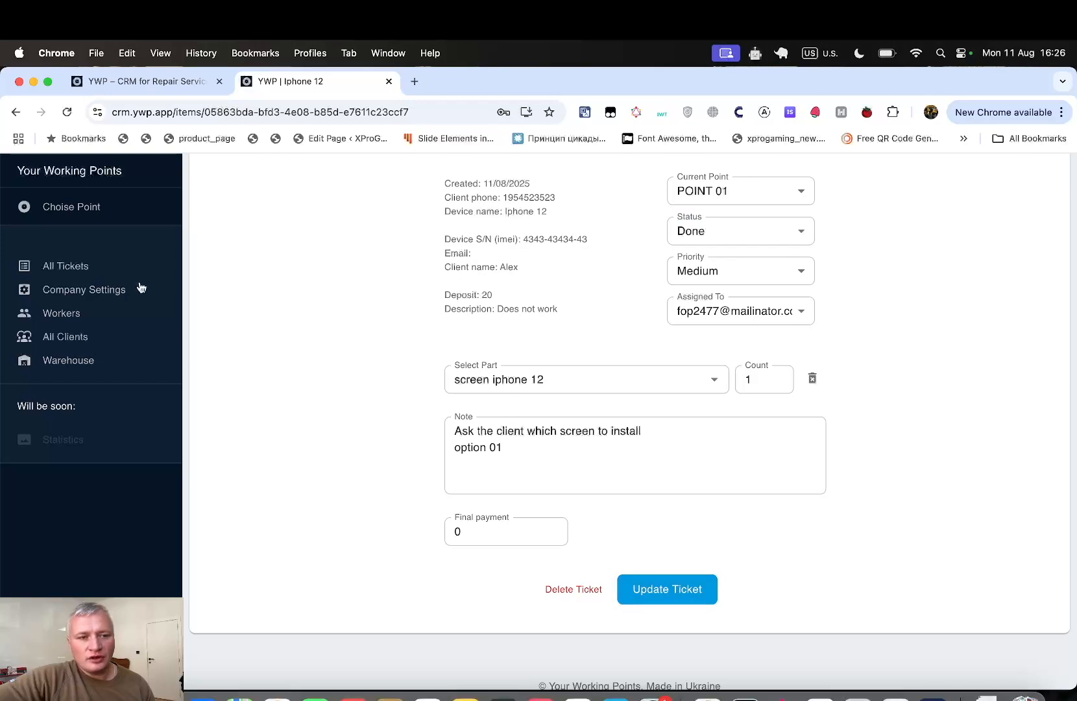
click(96, 269)
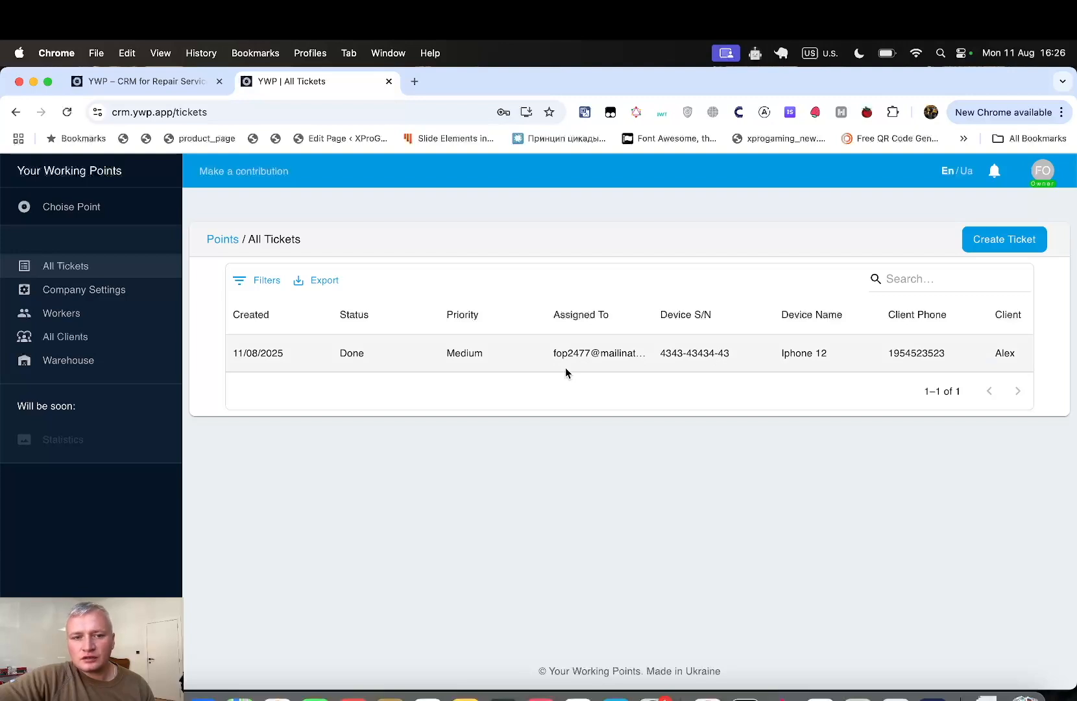
- Open the Iphone 12 ticket and set its status to Paid
click(355, 353)
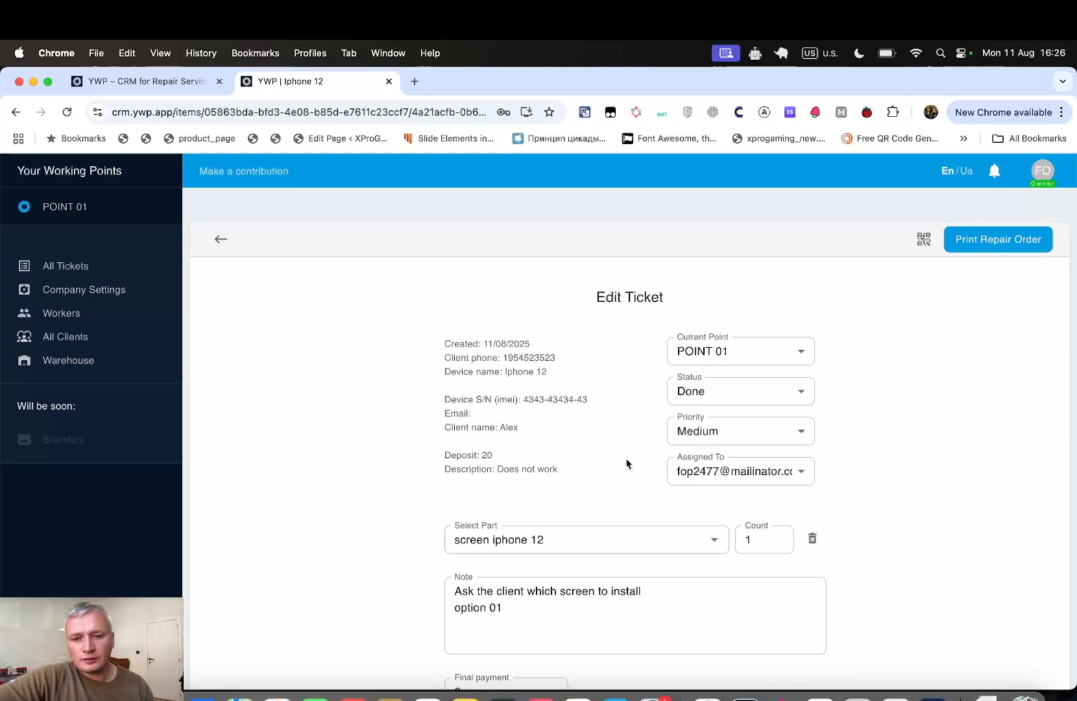
scroll(627, 463, down, 1)
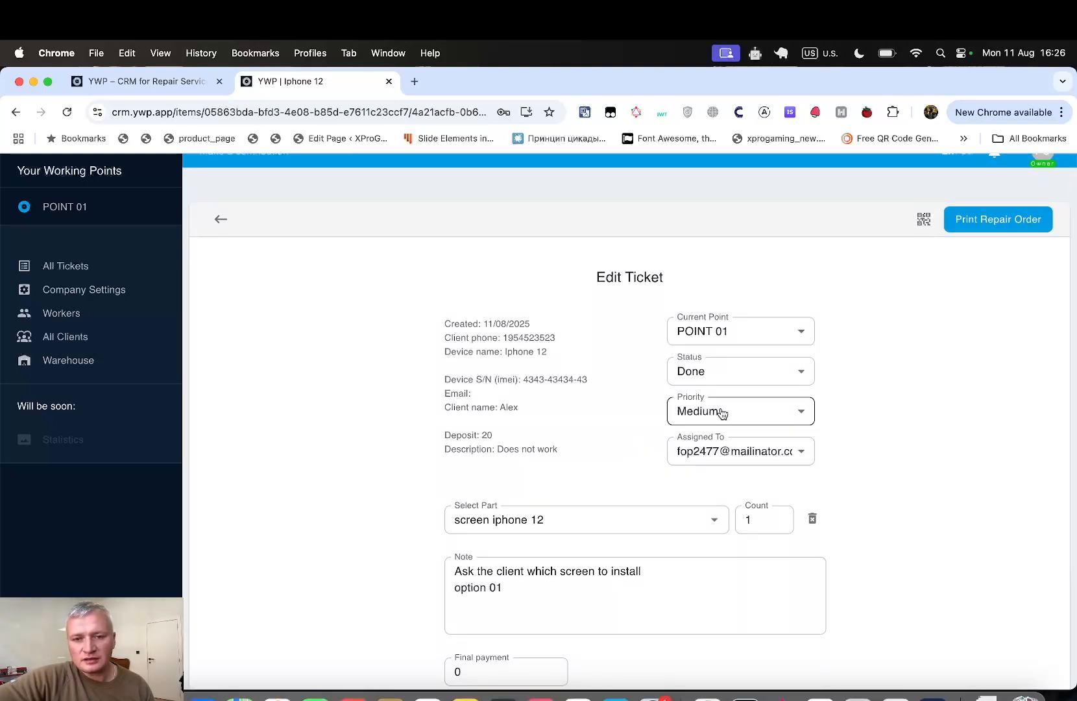
click(792, 373)
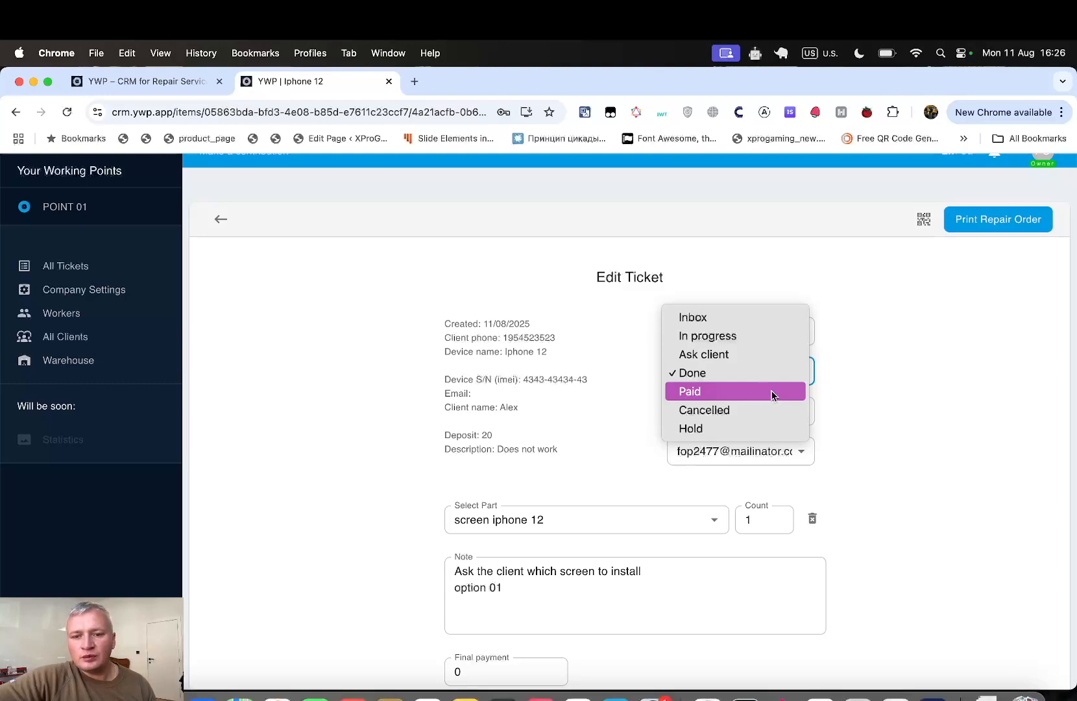
click(732, 391)
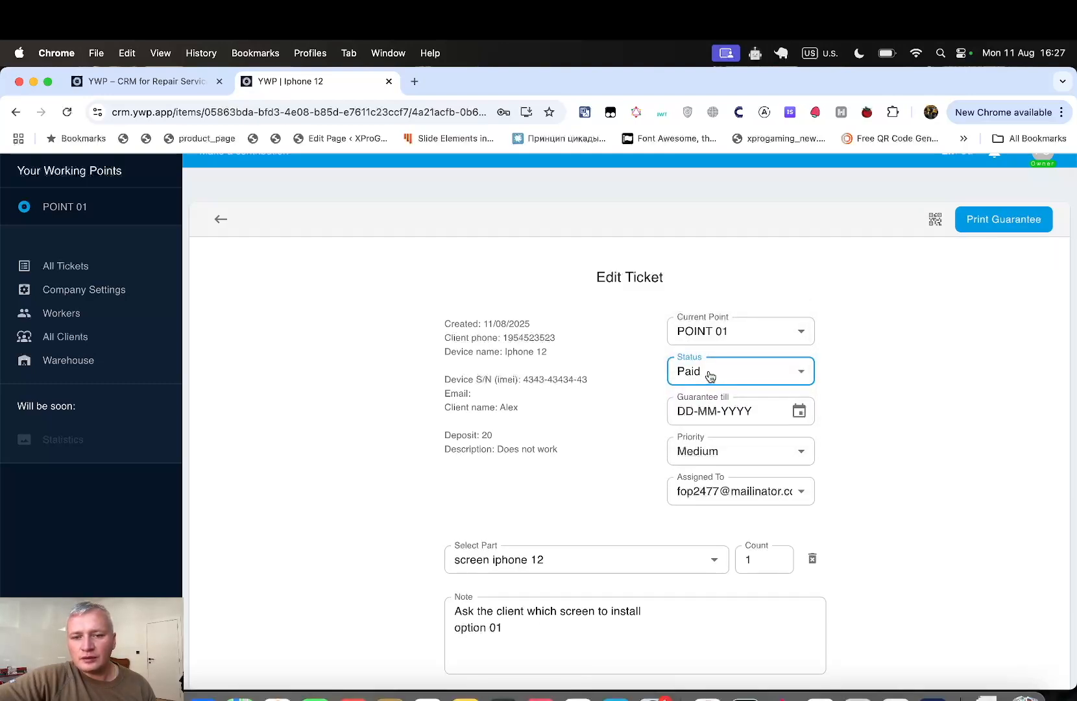
scroll(867, 495, down, 2)
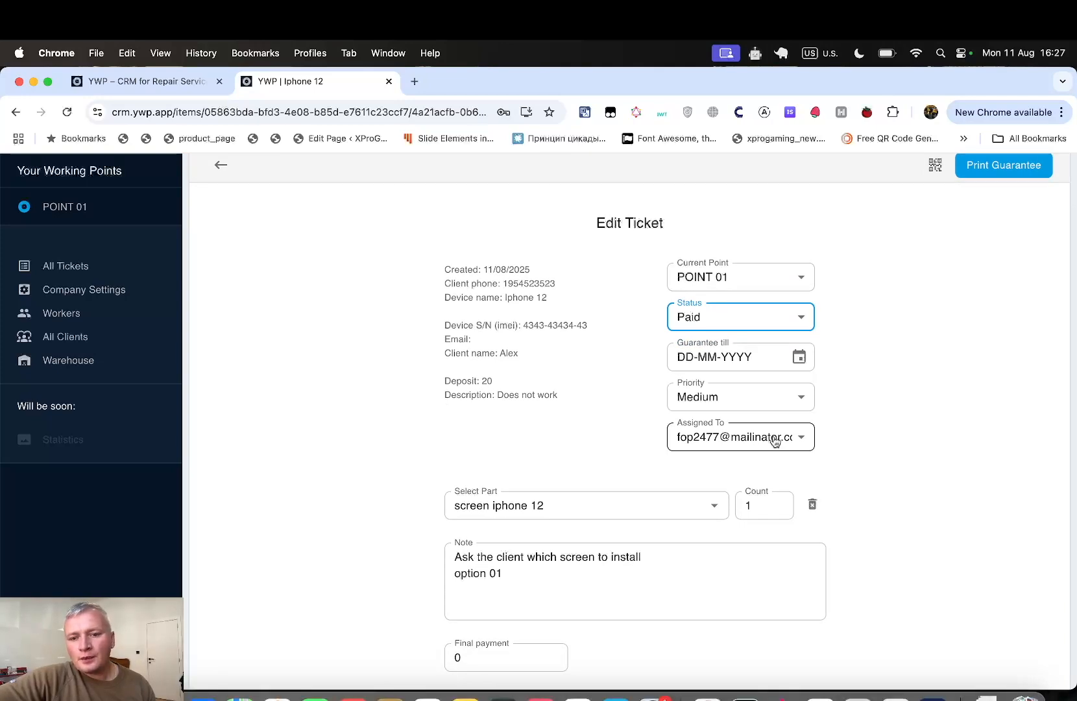
click(706, 329)
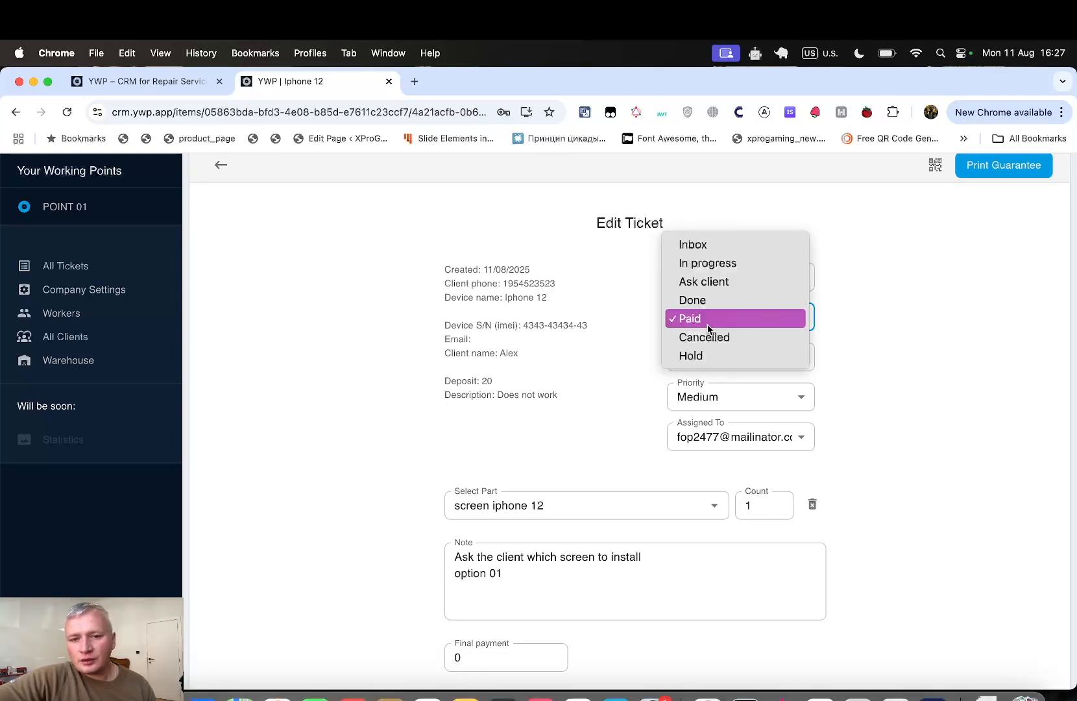
click(709, 302)
click(710, 317)
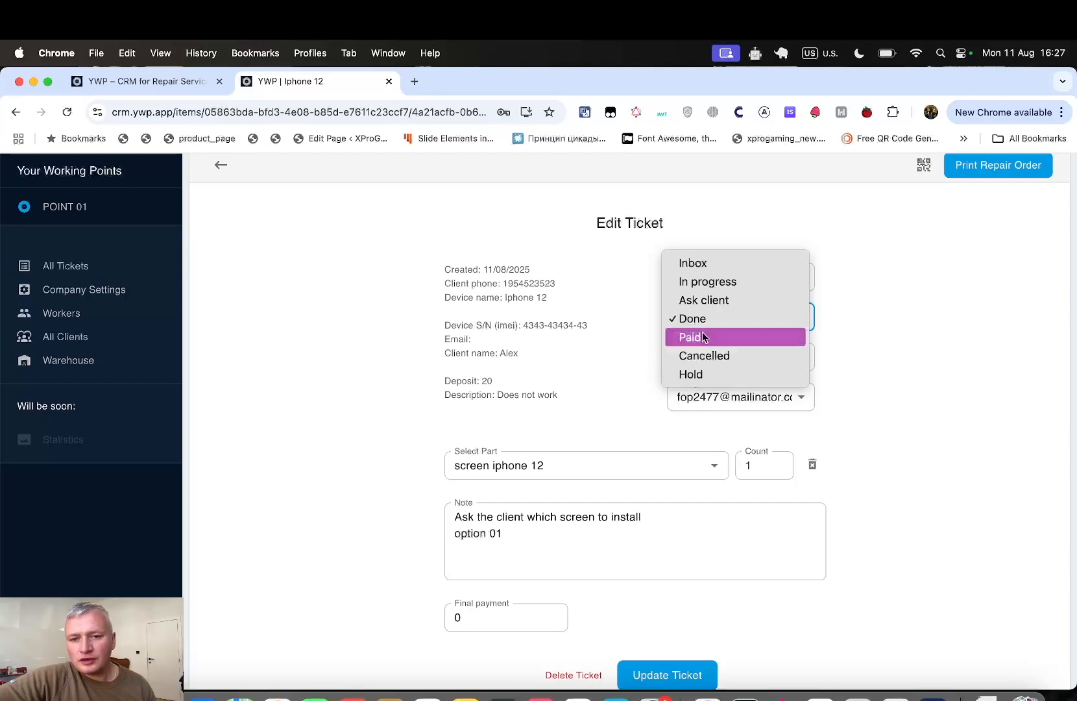
click(702, 332)
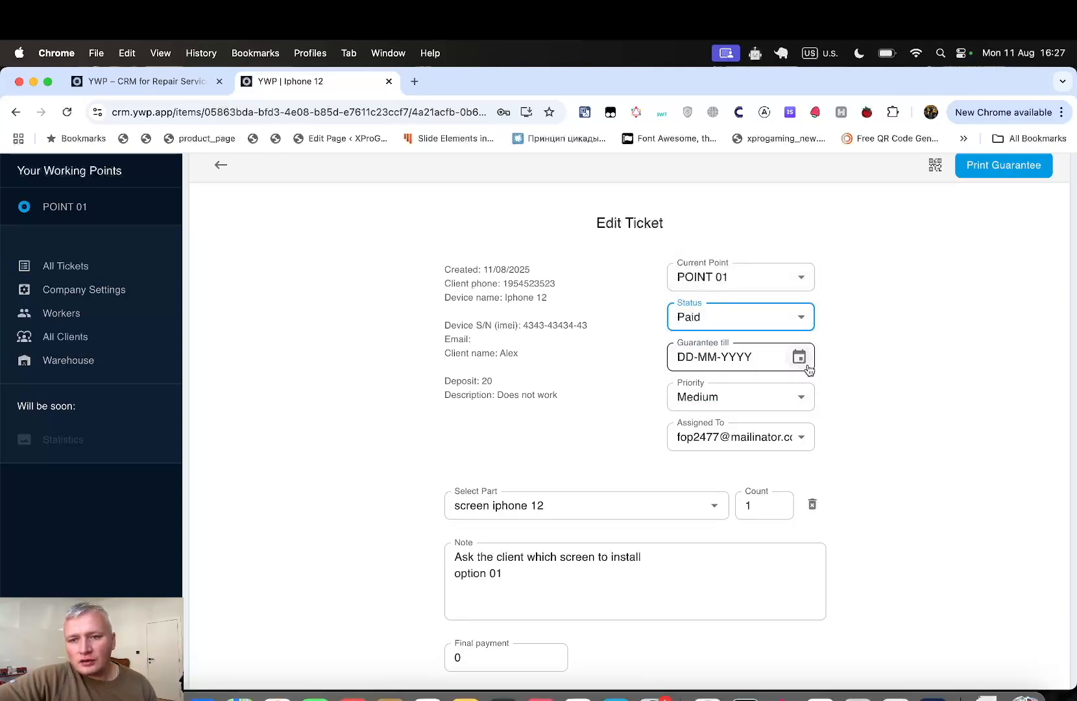
- Set the Guarantee till date to 11 September 2025
scroll(816, 373, up, 1)
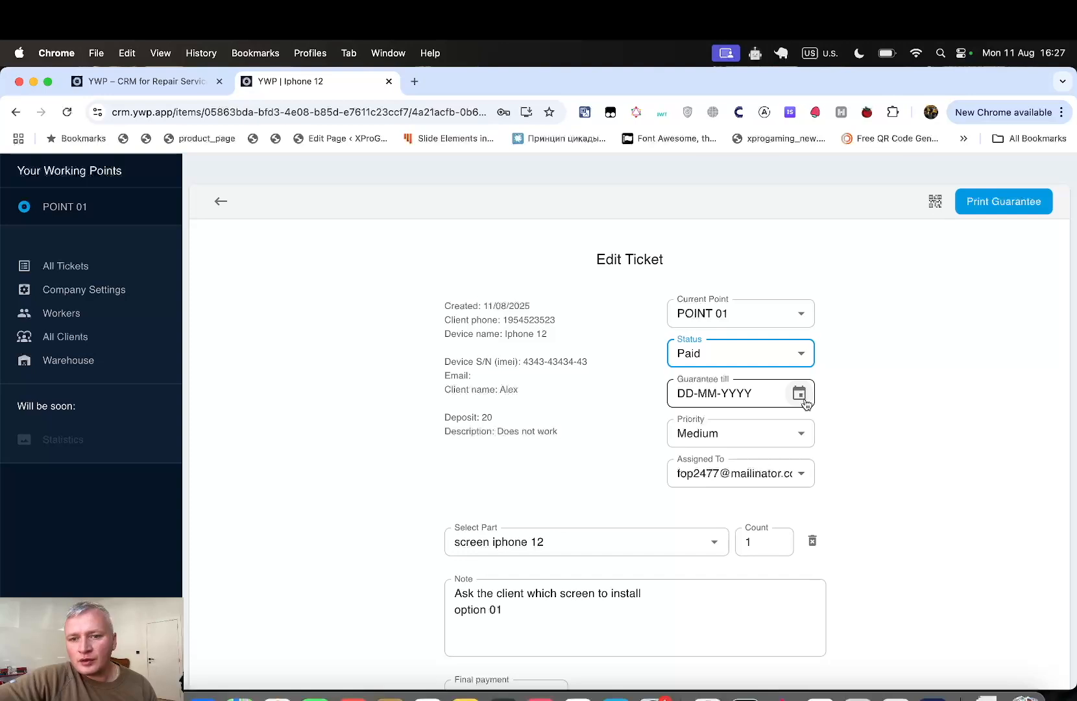
click(799, 394)
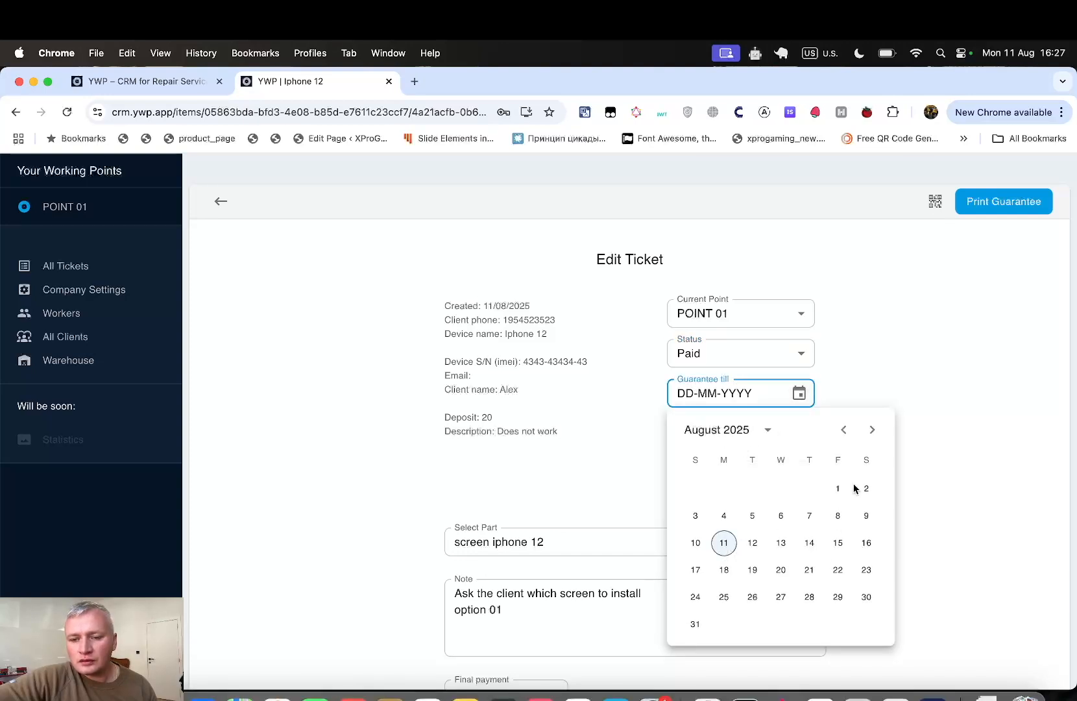
click(872, 430)
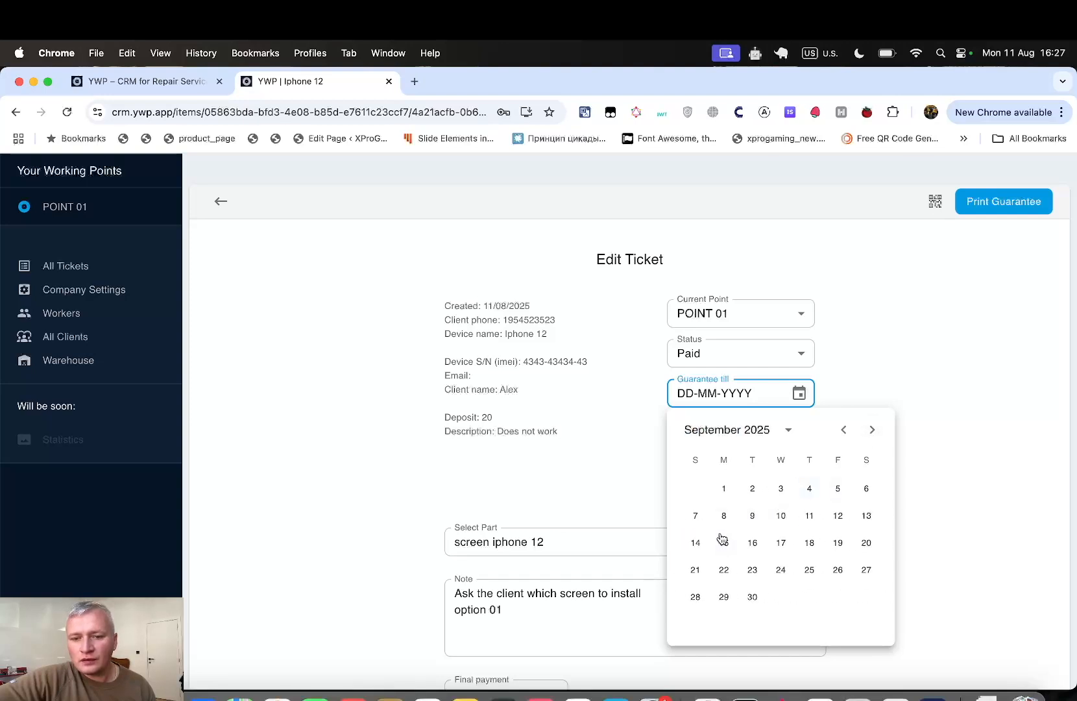
click(807, 516)
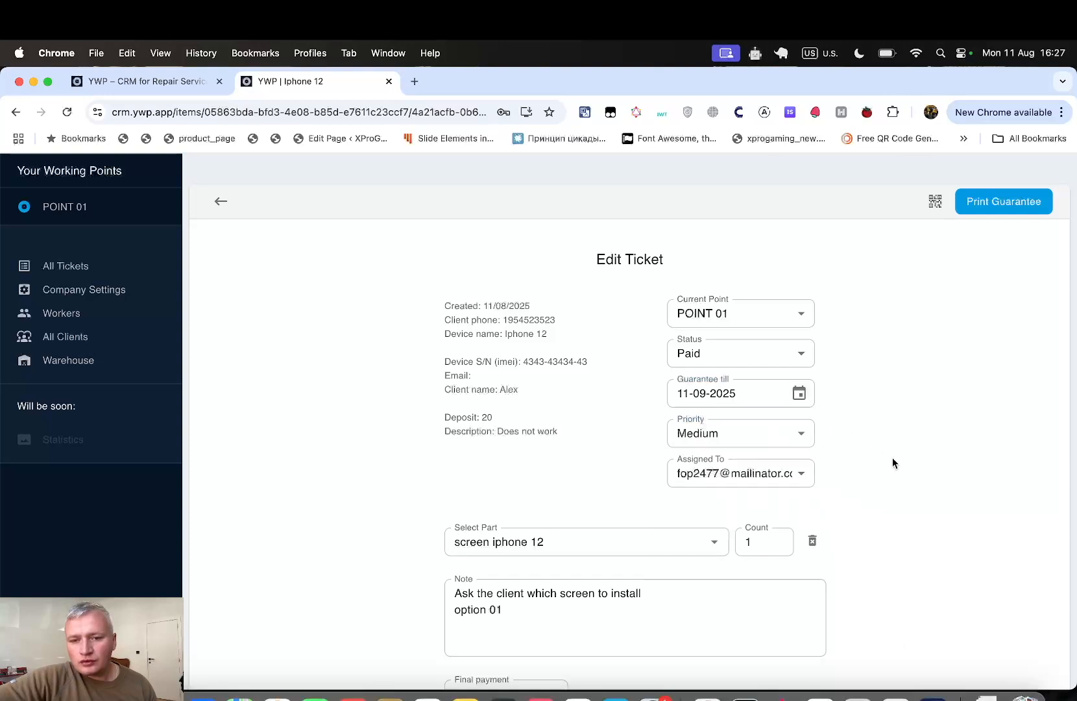
click(1001, 200)
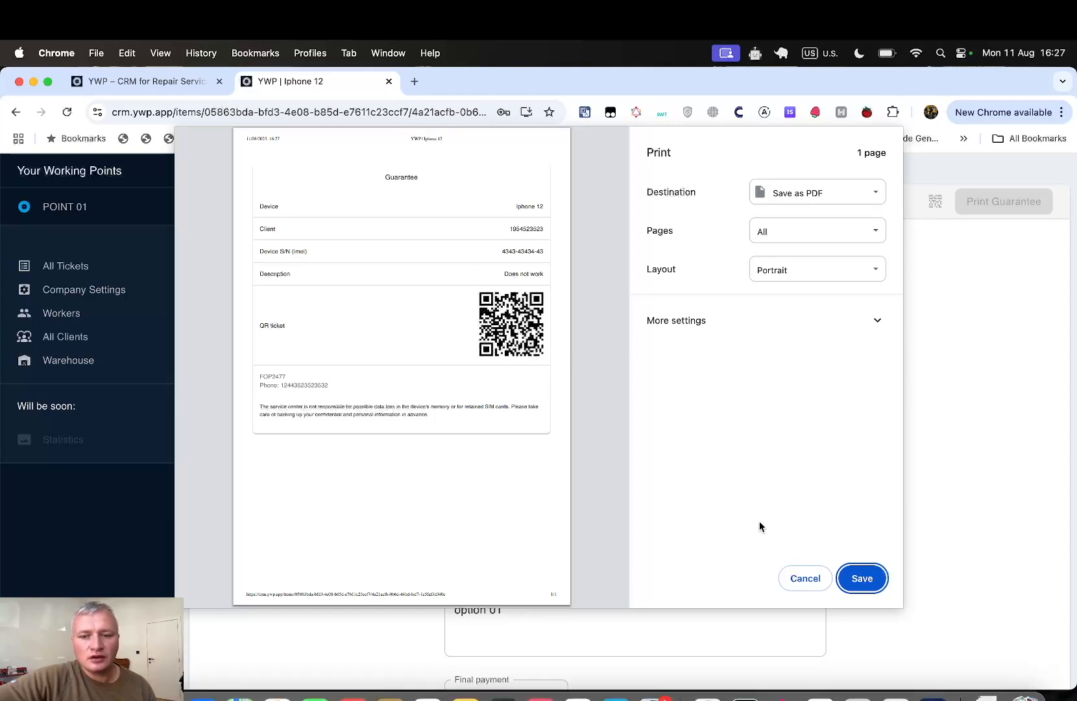
click(805, 578)
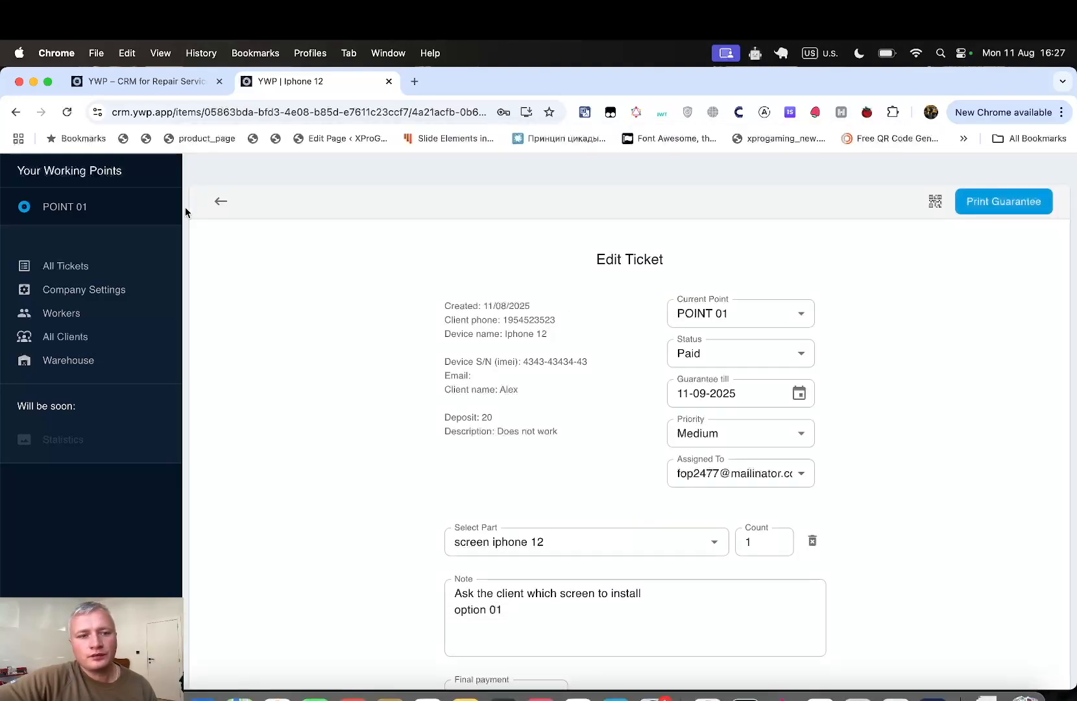
- Review the client's record from All Clients, then return to the All Tickets list
click(221, 201)
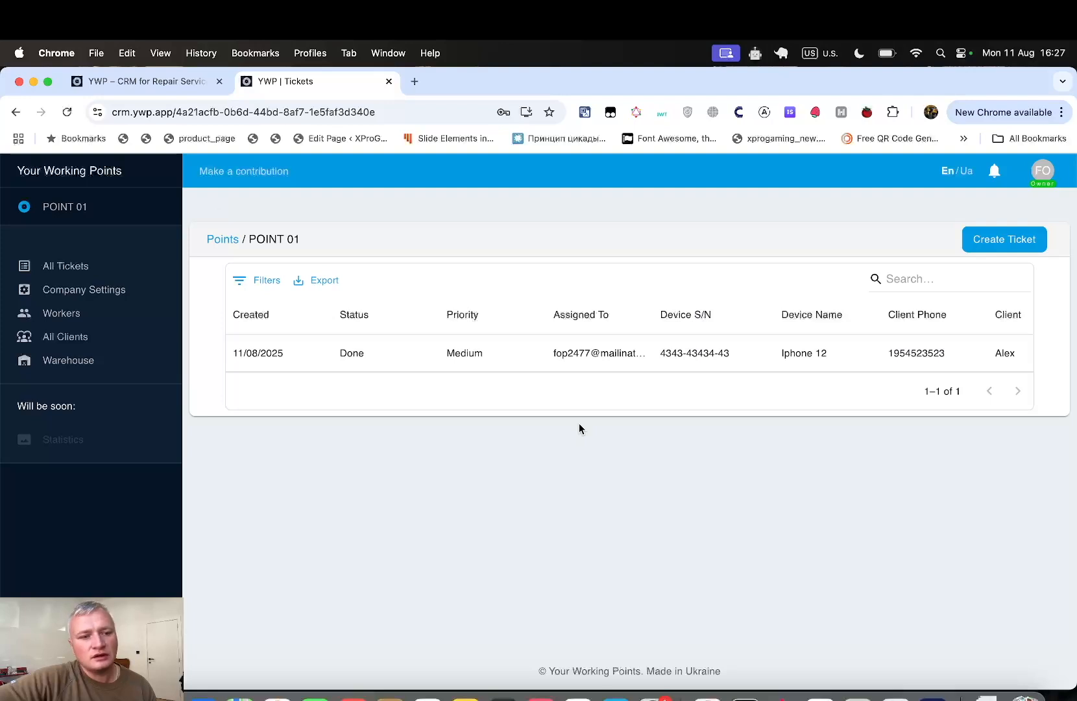
click(118, 343)
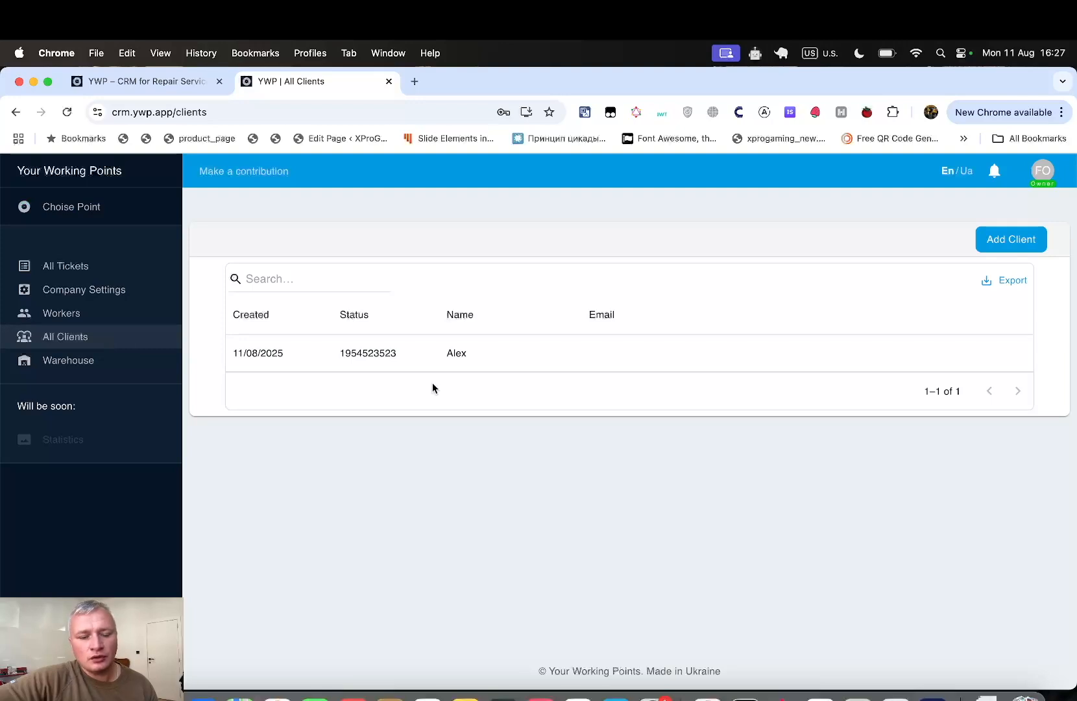
click(485, 354)
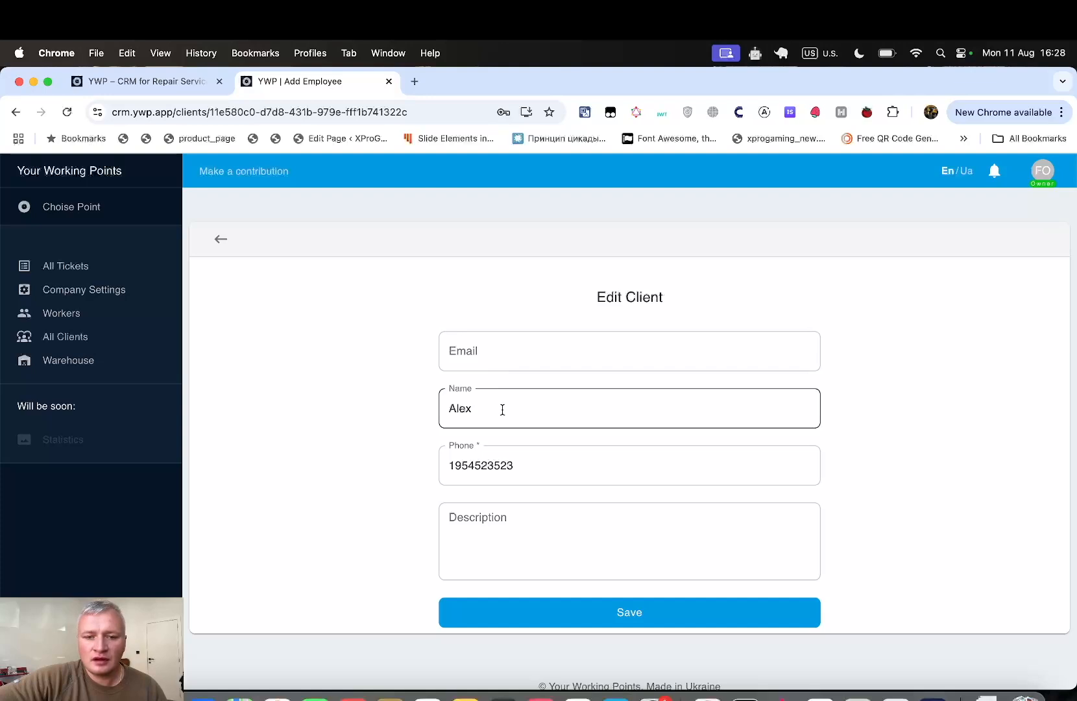
drag(532, 467, 418, 469)
click(514, 547)
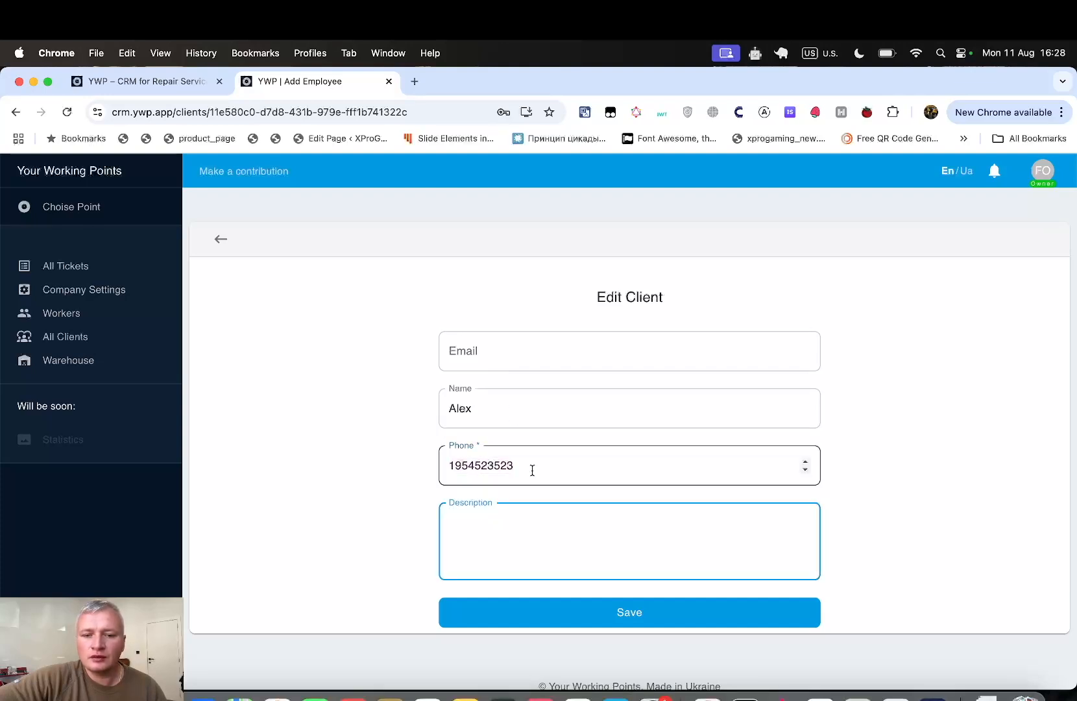
click(491, 356)
click(317, 354)
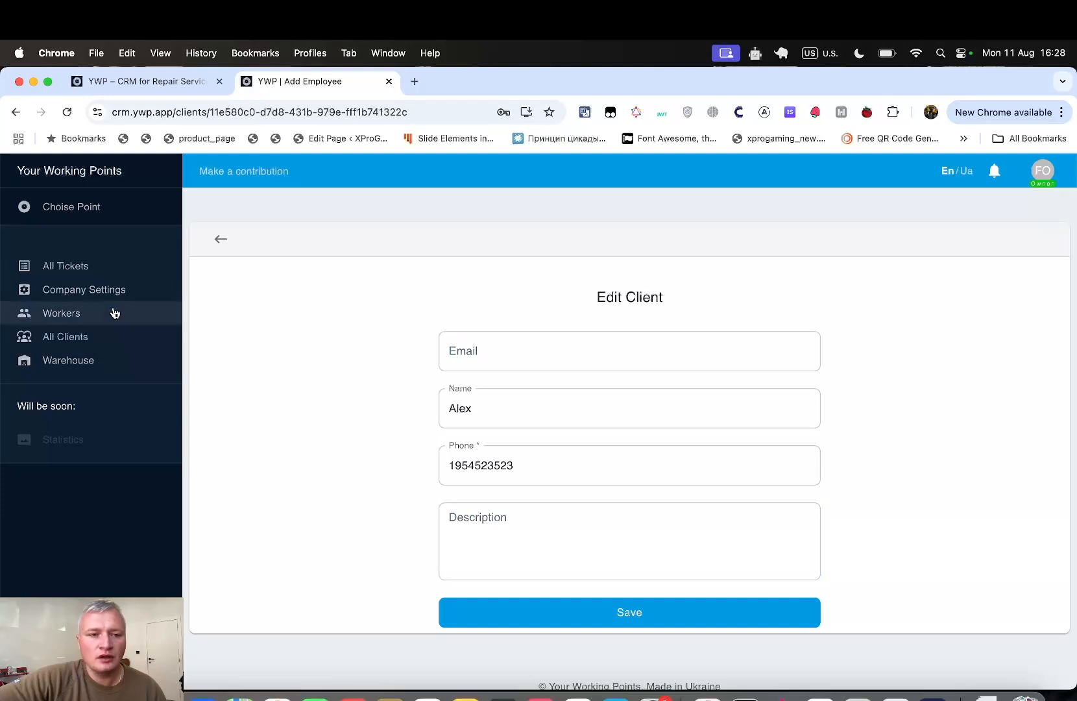
click(98, 265)
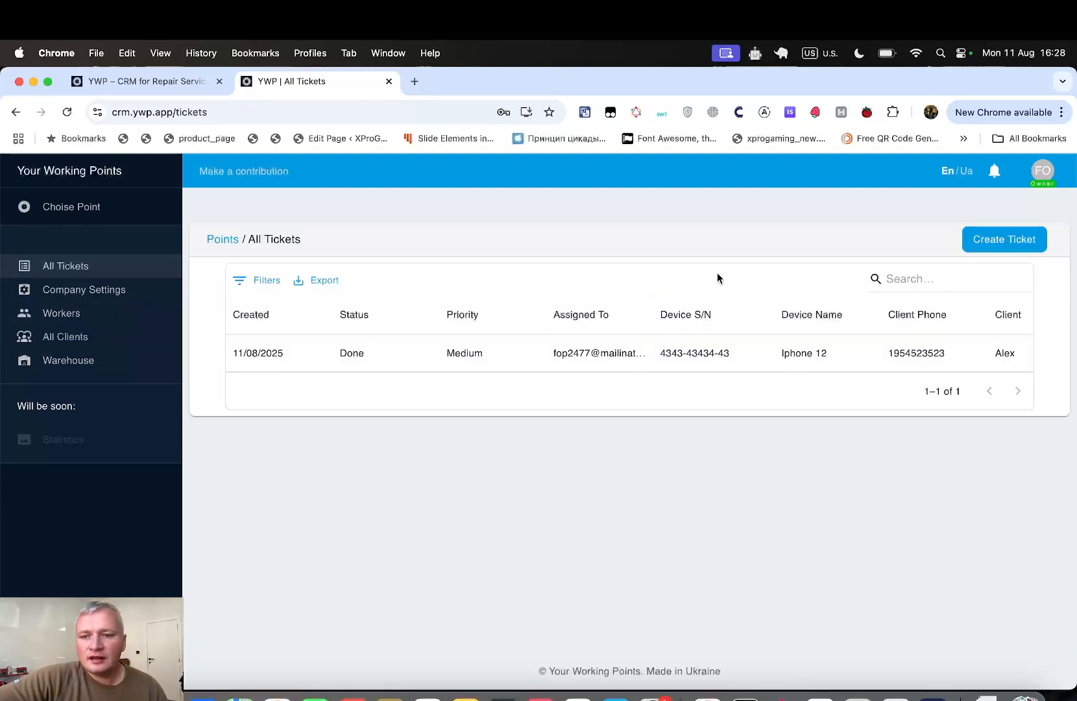
- Start a new repair ticket with the existing client's phone picked from suggestions, then open Workers
click(977, 240)
scroll(917, 348, down, 2)
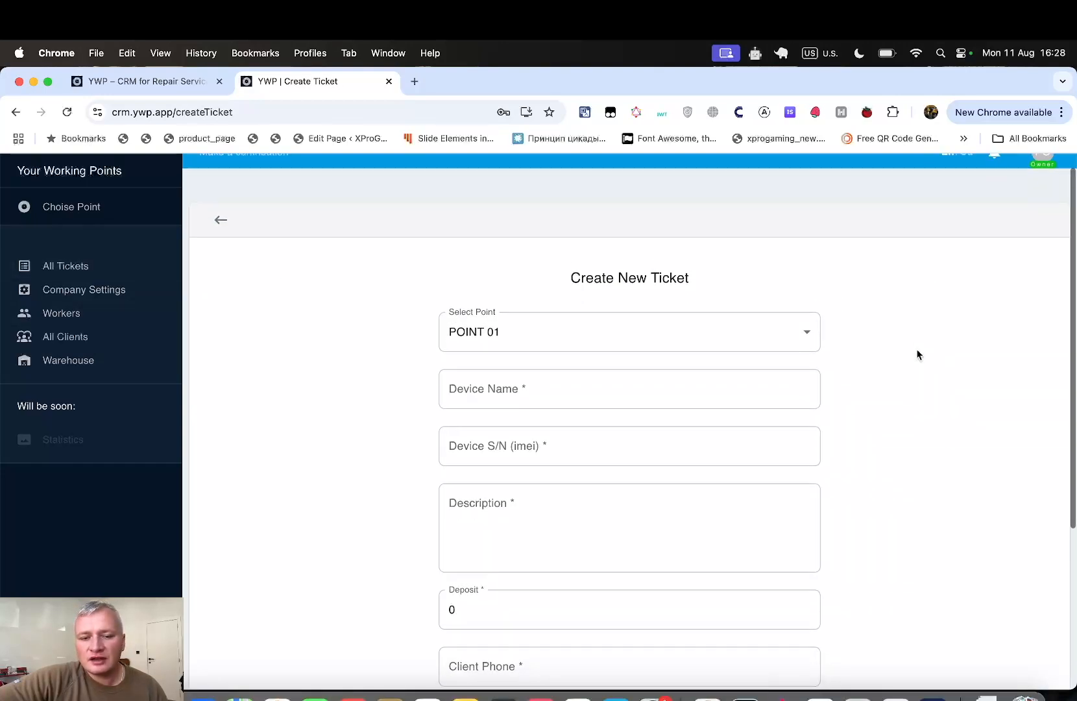
click(701, 606)
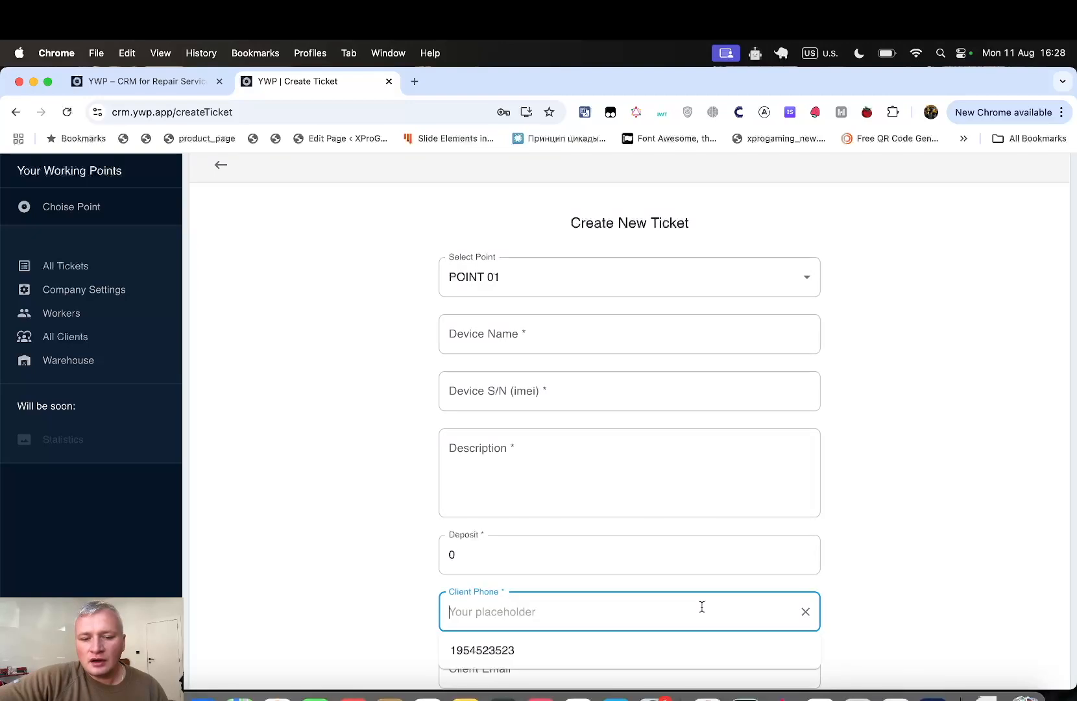
text(1)
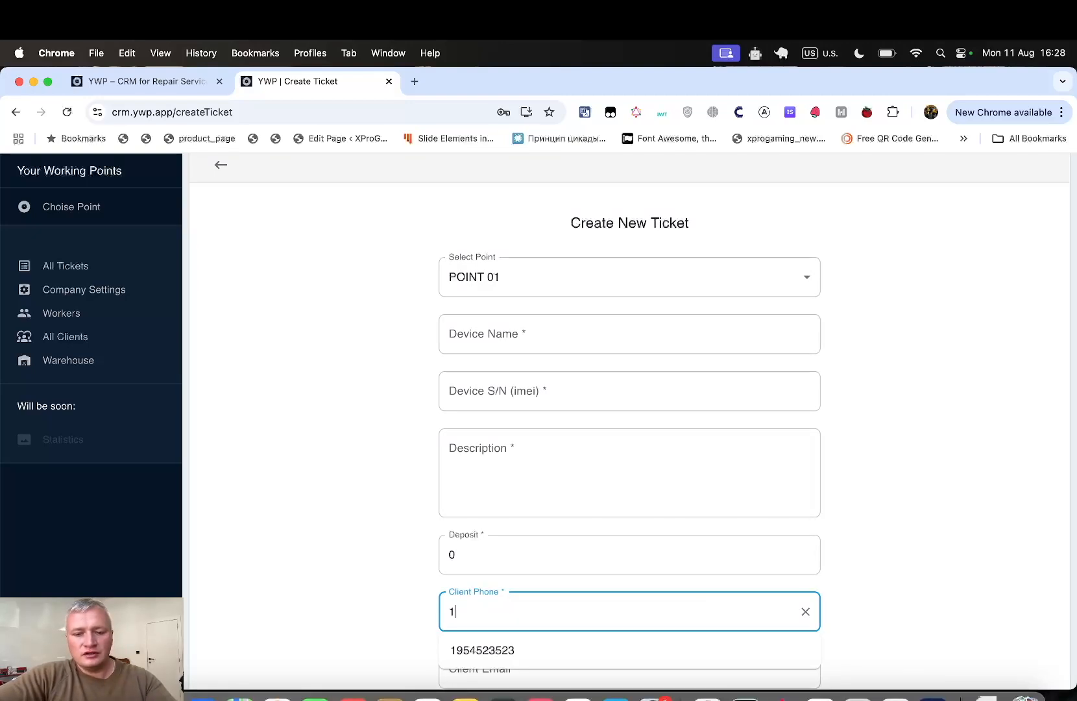
text(9)
click(604, 649)
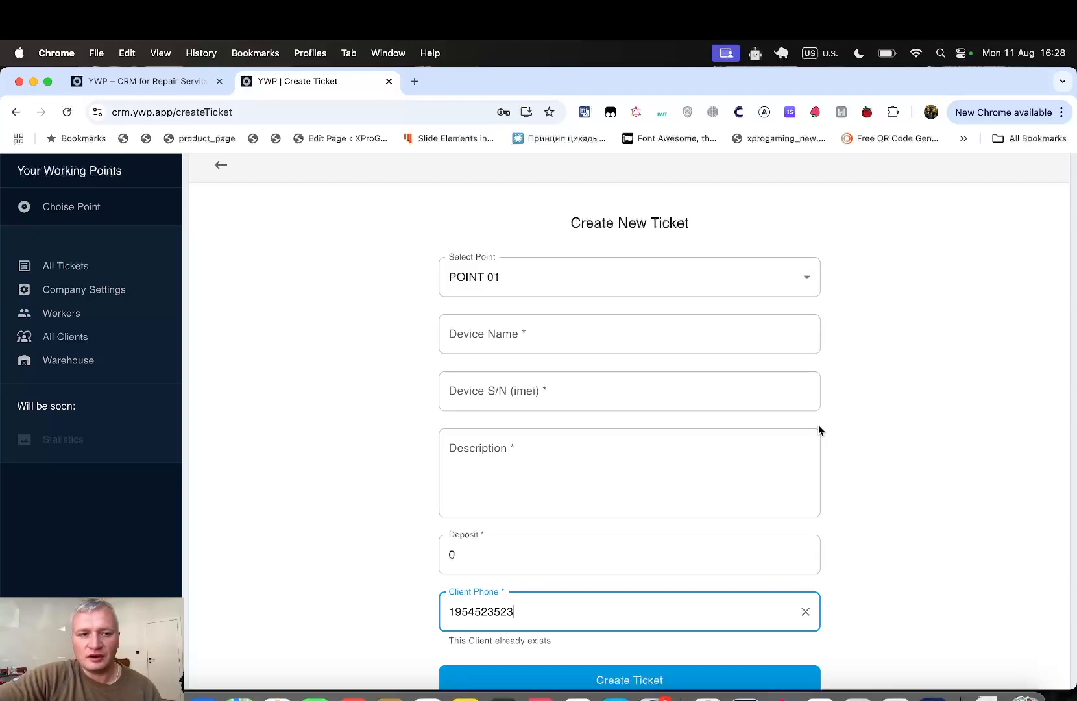
click(102, 315)
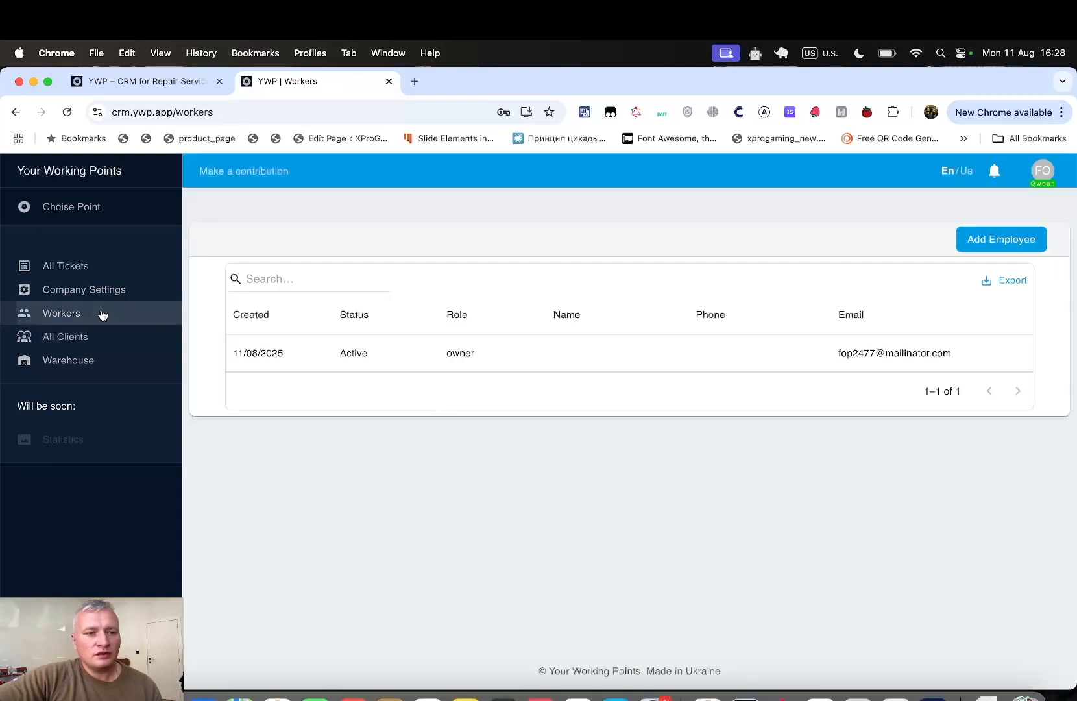
- Look at the empty Add Employee form, then return to the Workers list showing only the owner
click(975, 243)
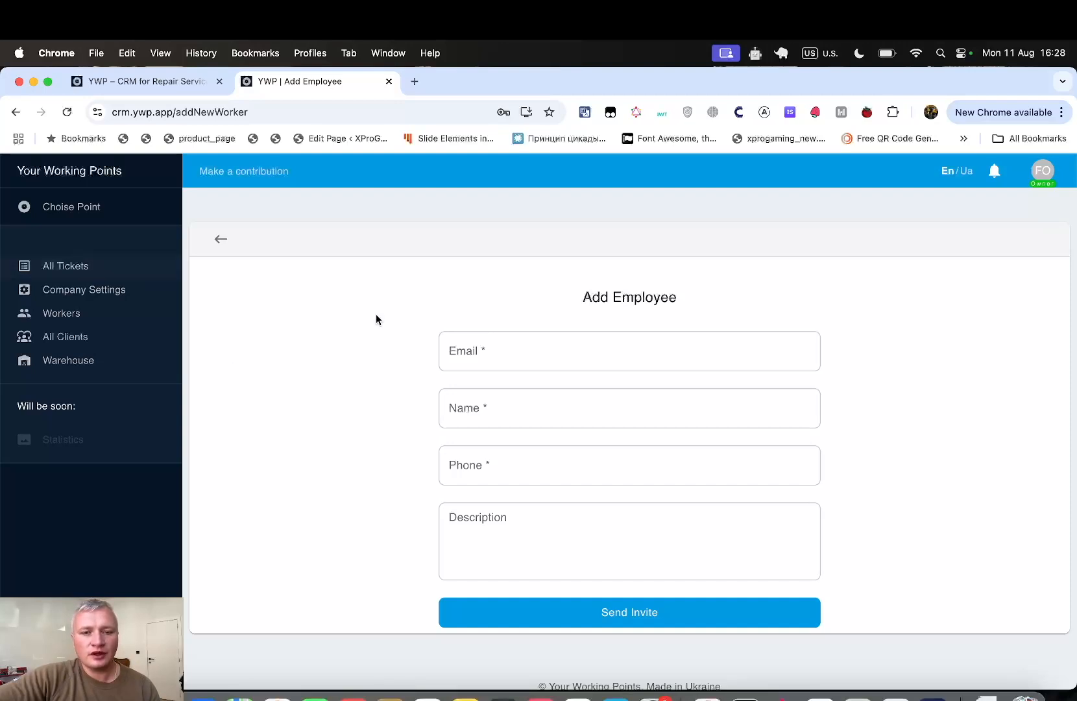
click(542, 356)
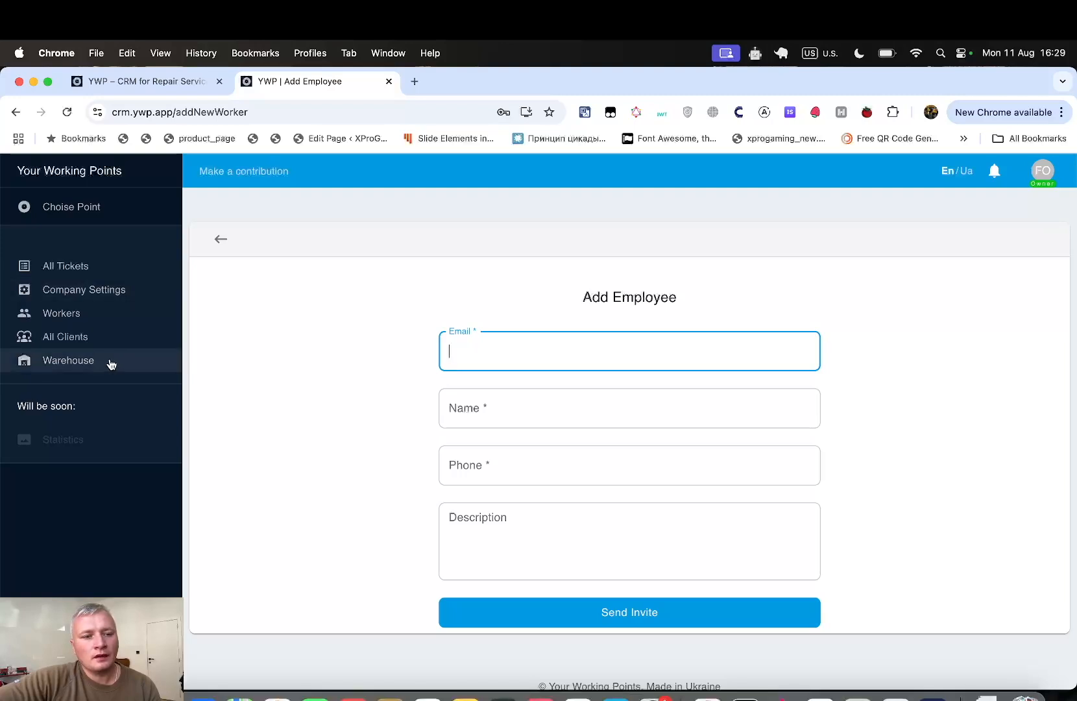
click(88, 336)
click(83, 315)
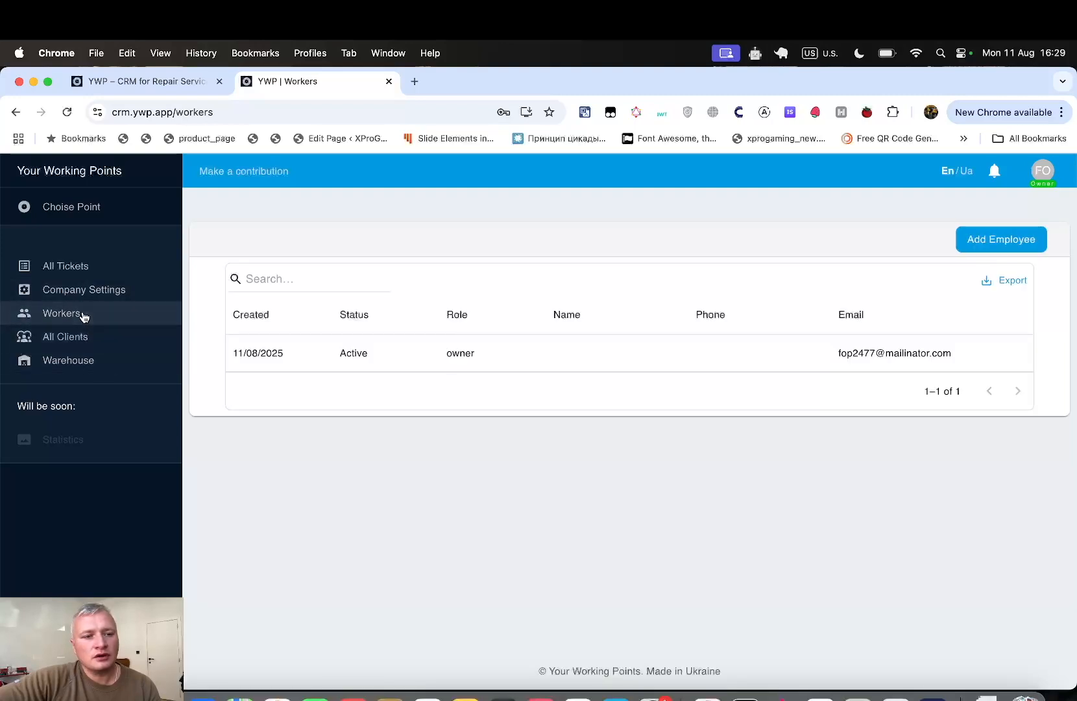
- Show the All Tickets list with the Nokia 3110 and Iphone 13 Inbox tickets
click(80, 270)
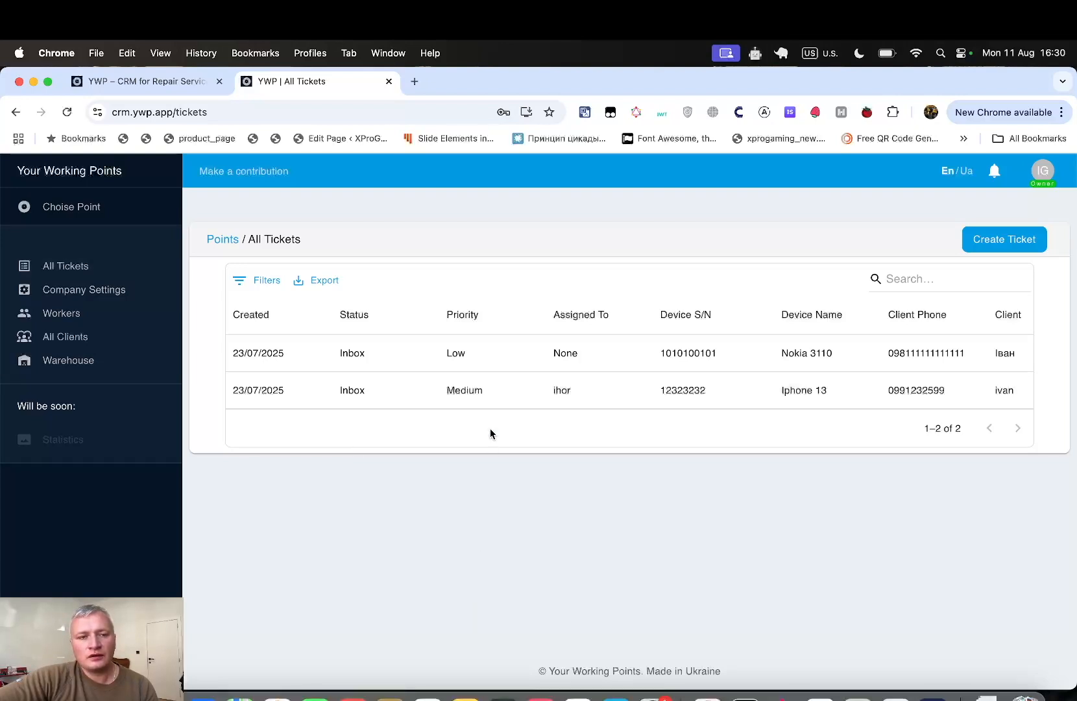
- On the ywp.app site, scroll to Contact Us and select the support email address
click(189, 83)
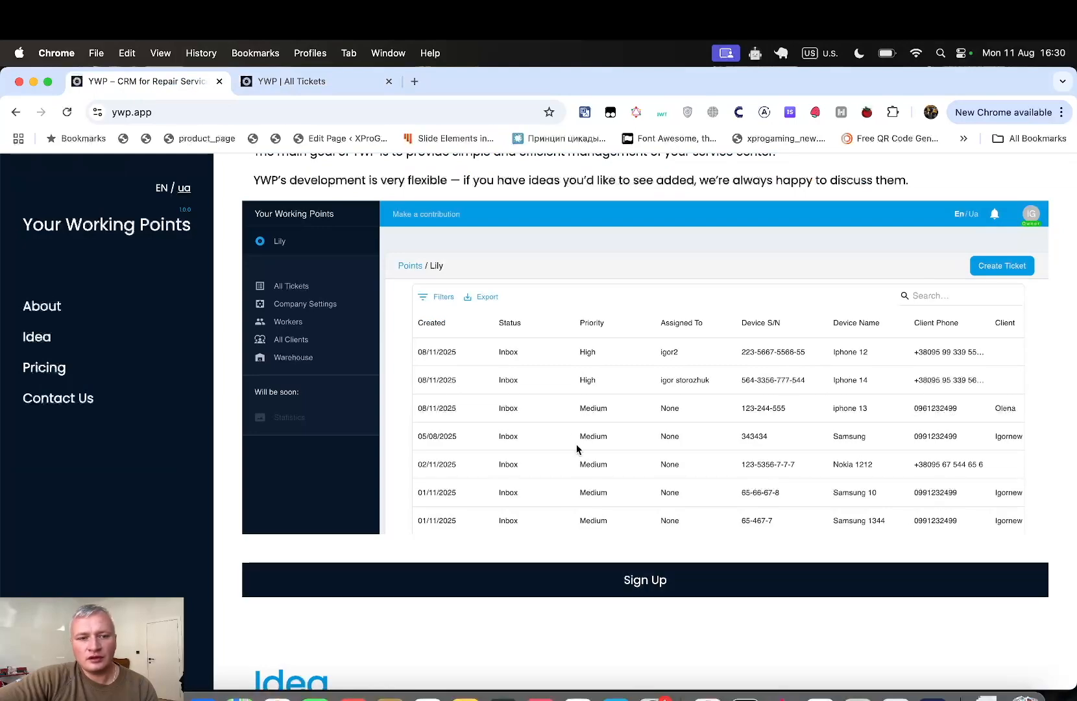
scroll(576, 450, up, 7)
scroll(577, 449, down, 17)
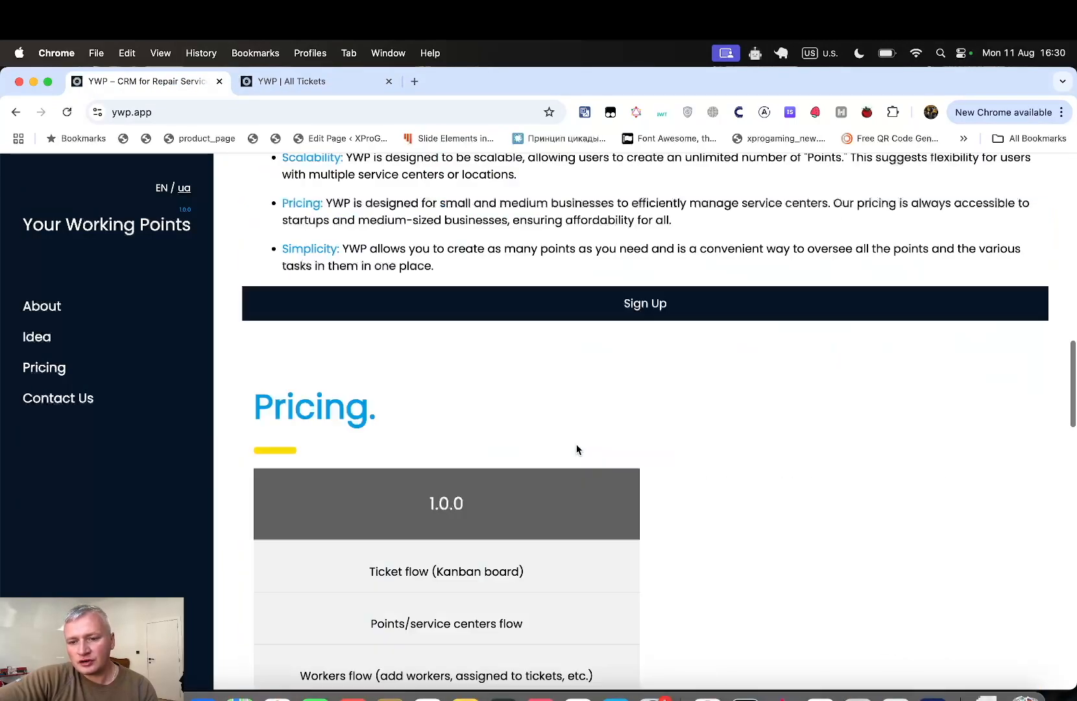
scroll(577, 446, down, 10)
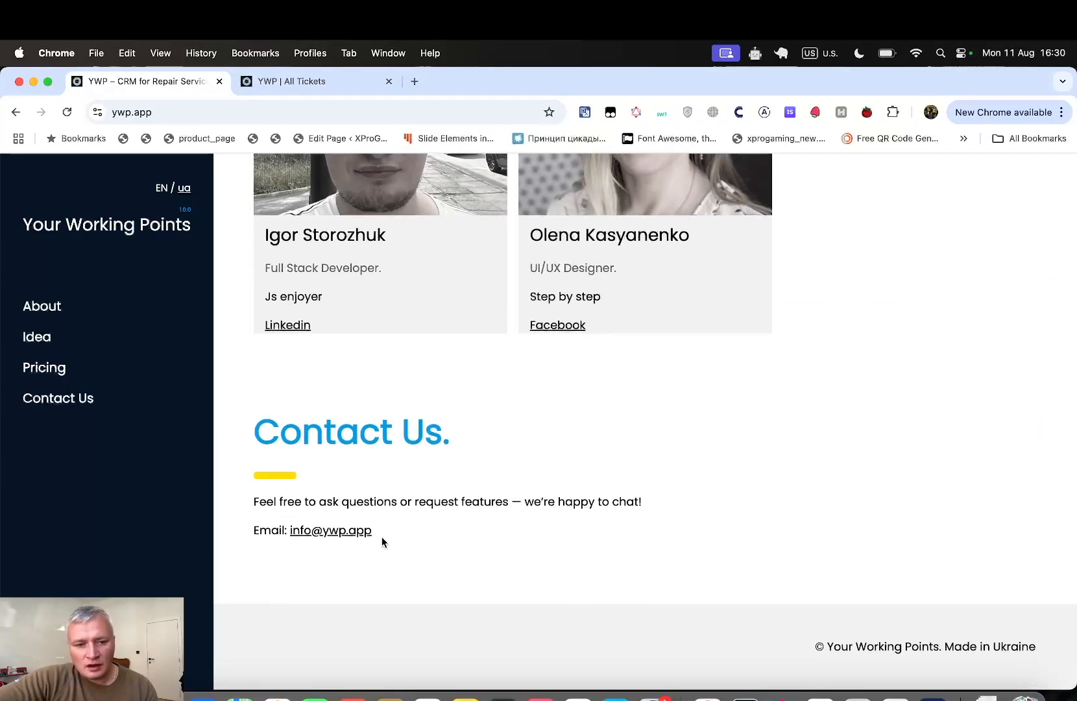
drag(384, 531, 287, 532)
click(417, 541)
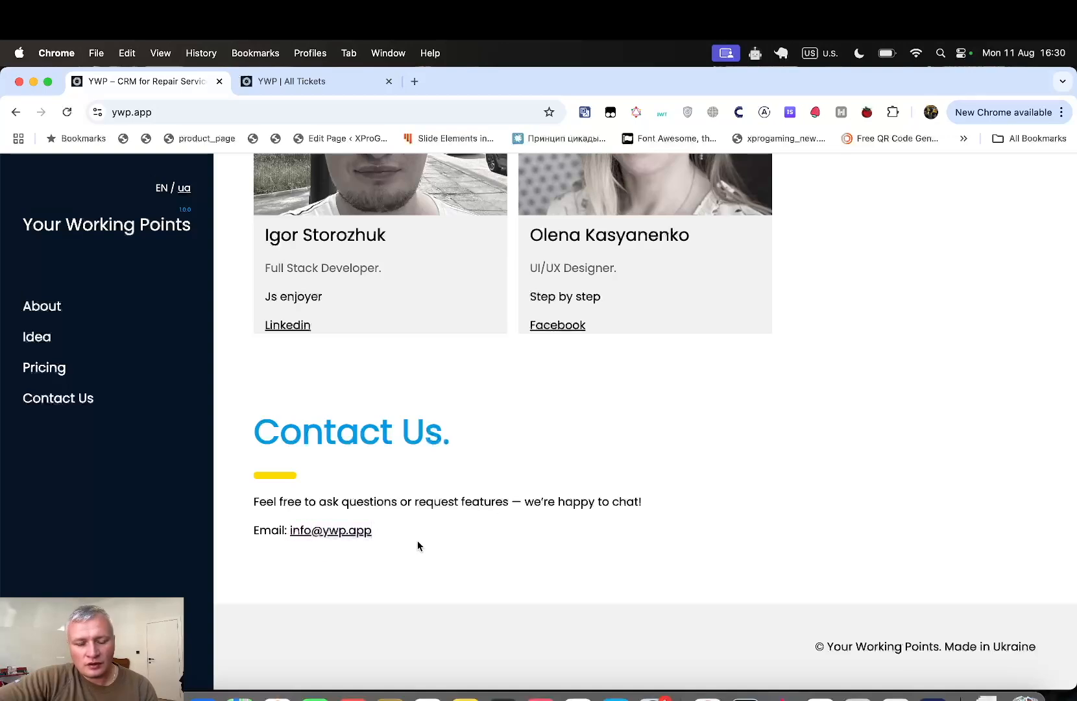
drag(375, 532, 285, 531)
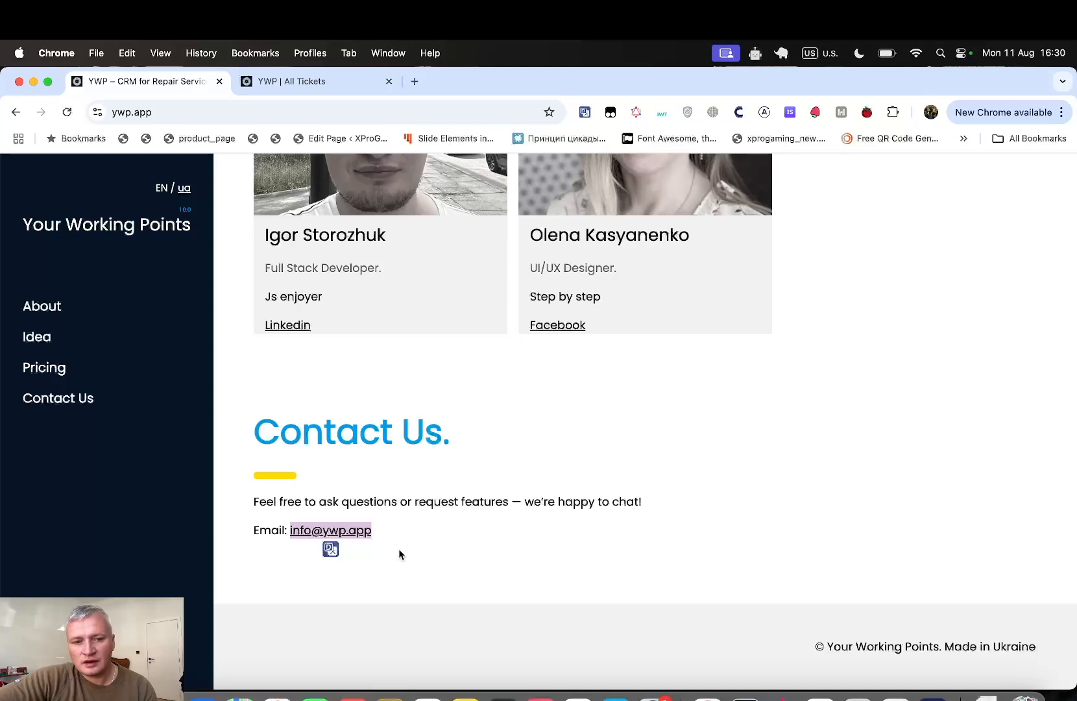
click(279, 81)
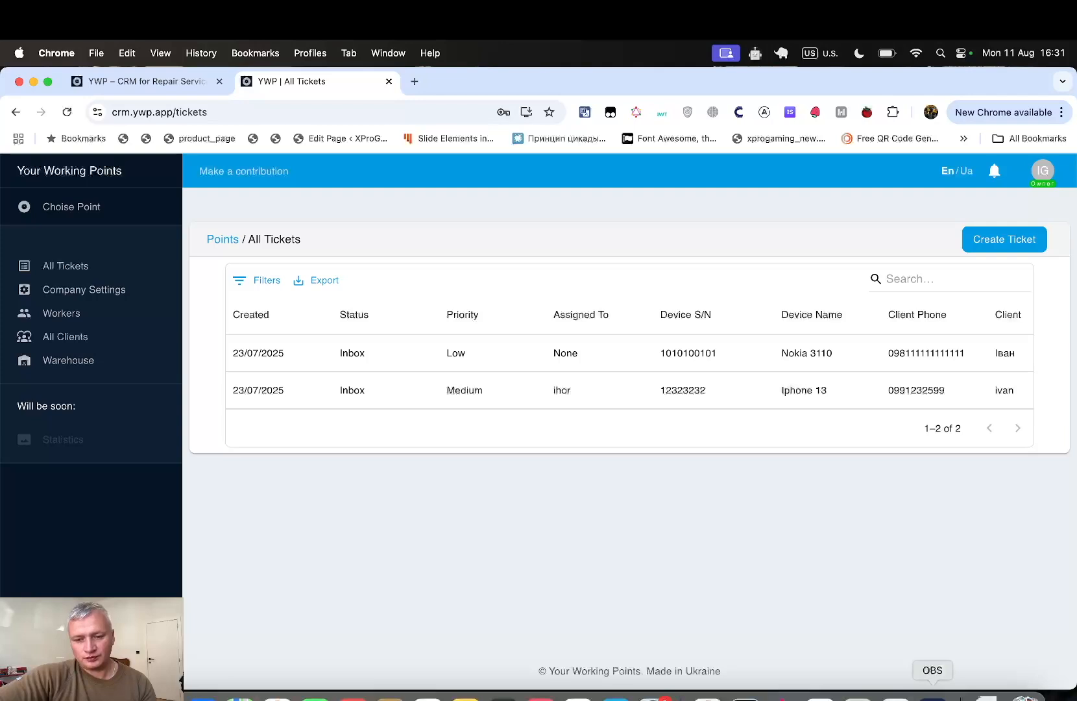
- Leave the browser with the All Tickets list still showing
click(932, 696)
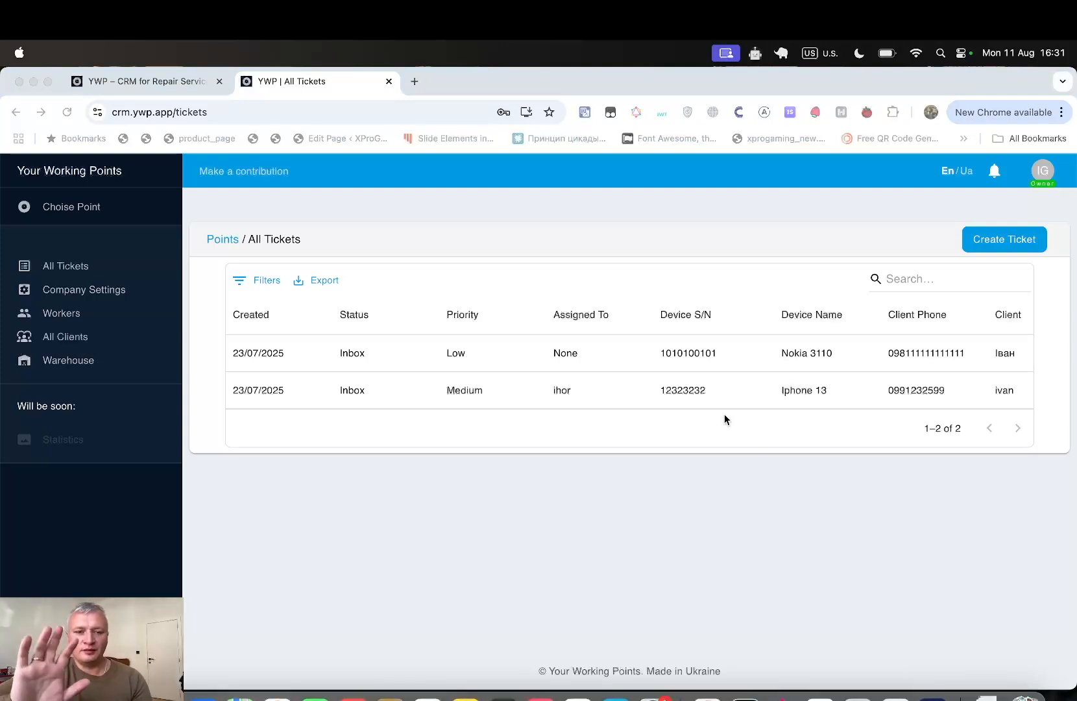